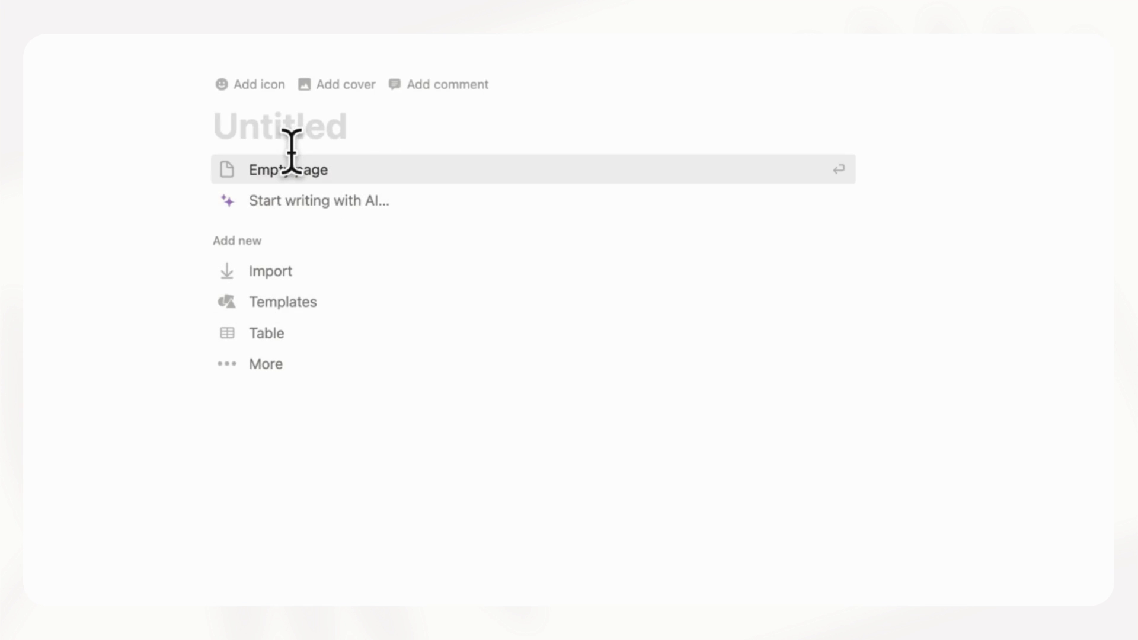
- Title the new page "Time Blocking Notion Template" and give it a clock icon
text(Time B)
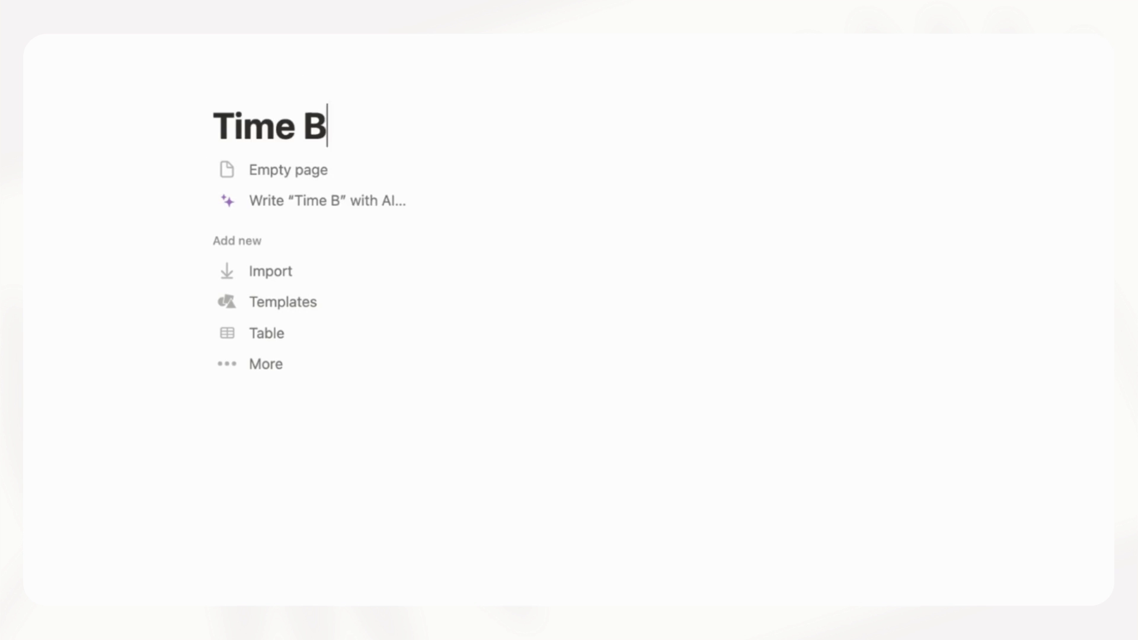
text(locking Notion Template)
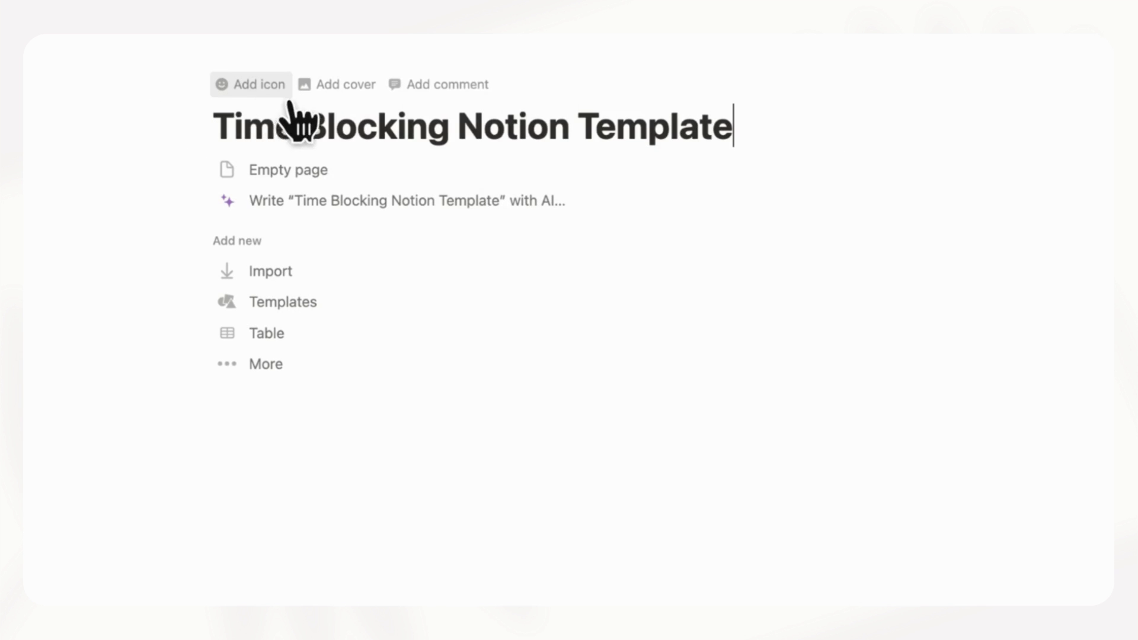
click(270, 86)
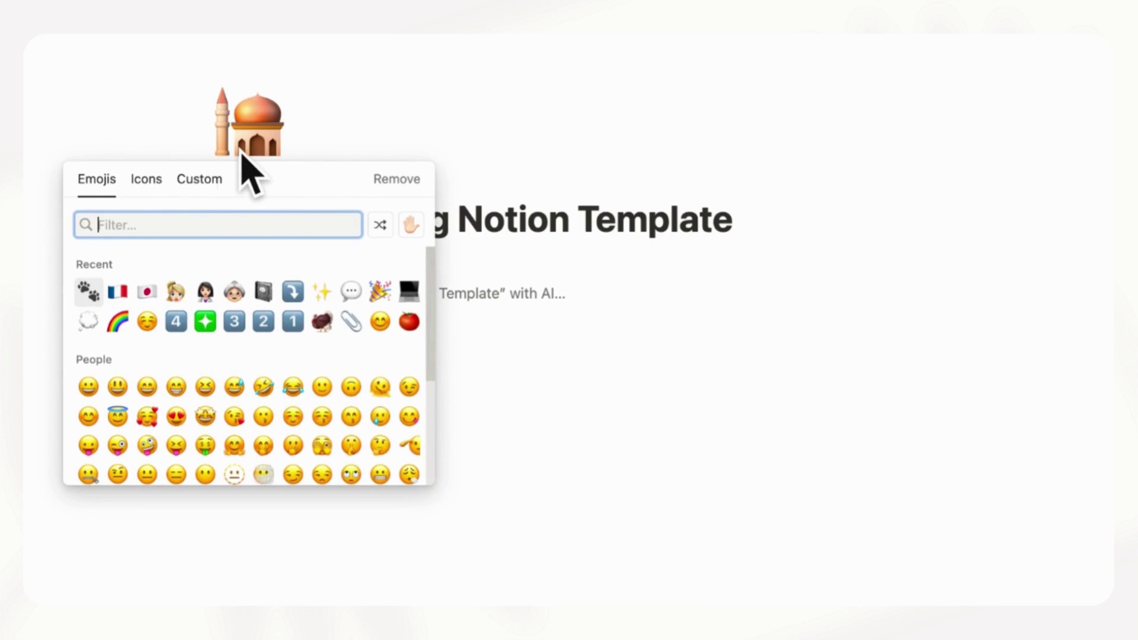
click(156, 181)
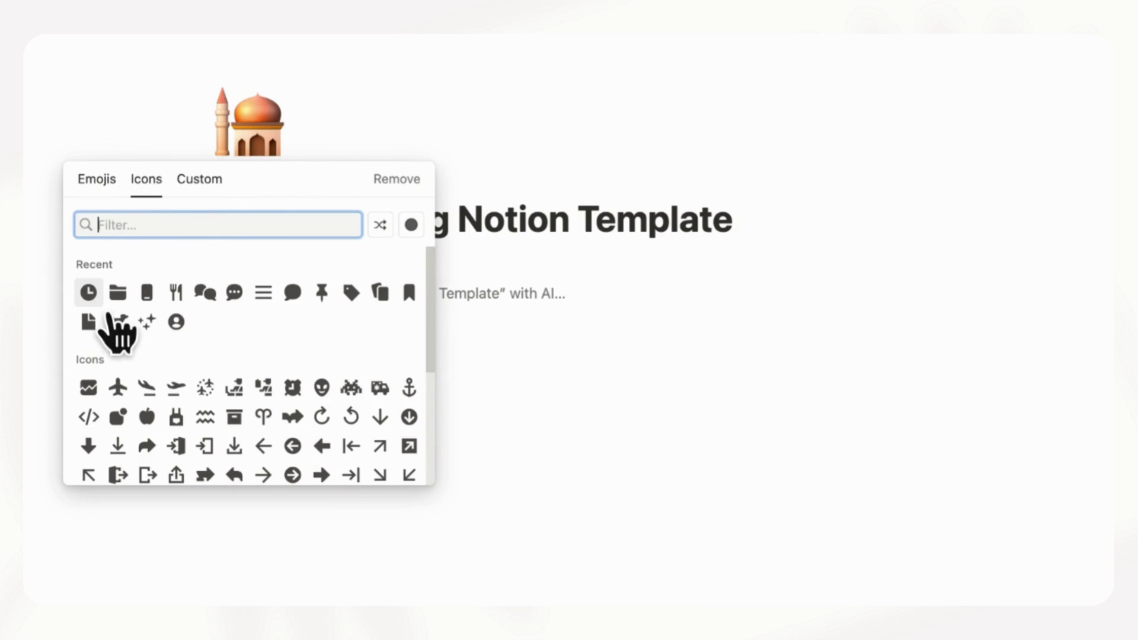
key(Return)
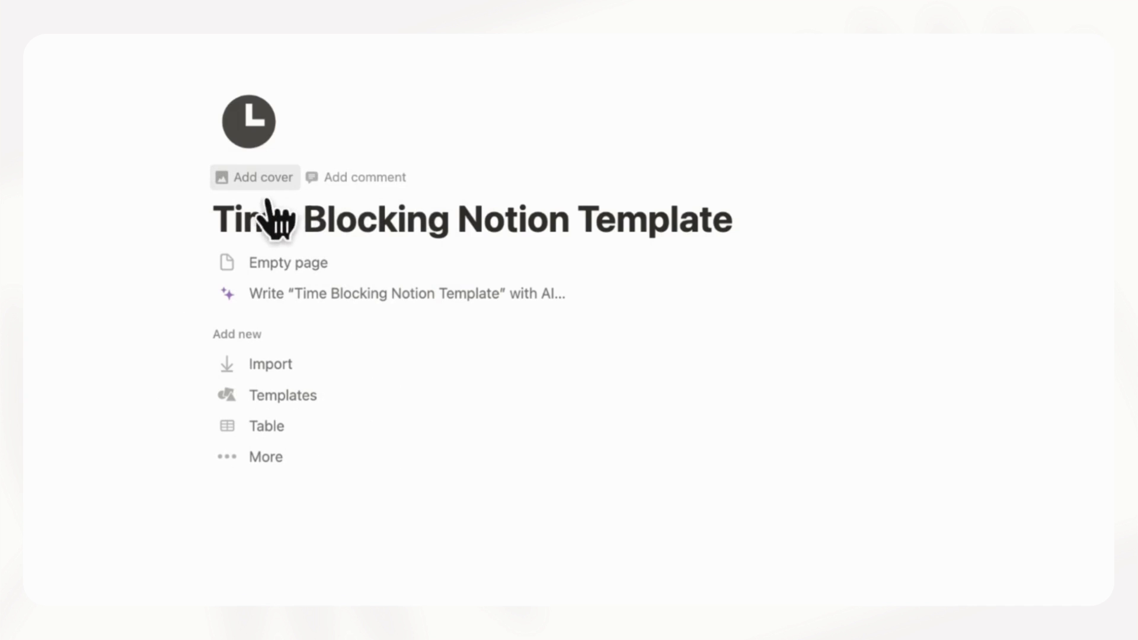
- Turn on small text and full width for the page and start it as an empty page
key(Down)
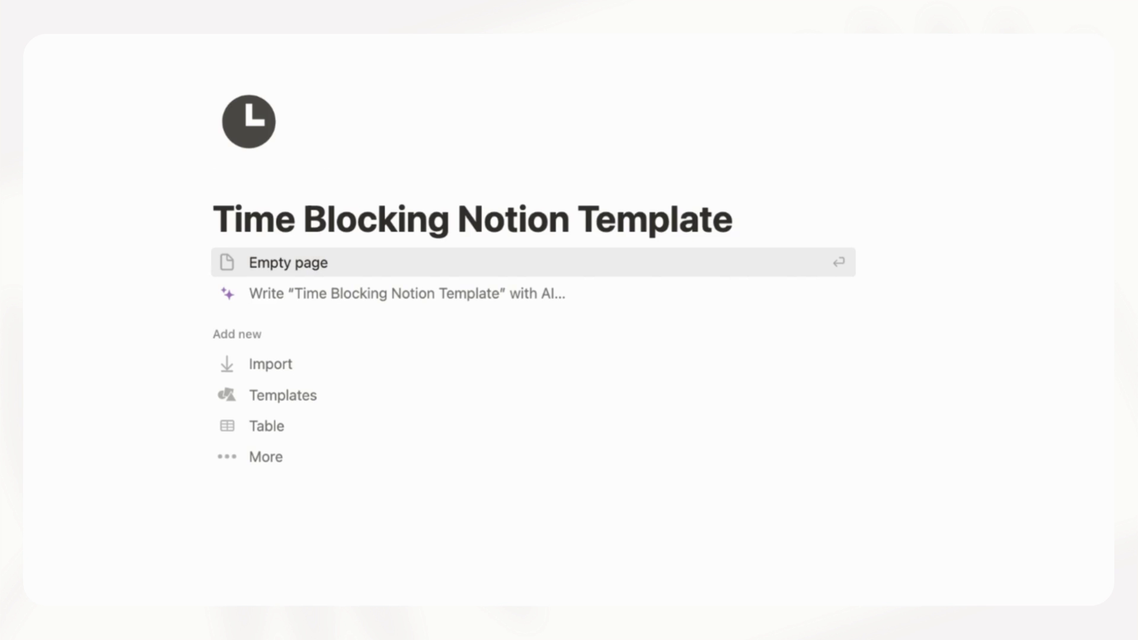
click(1104, 37)
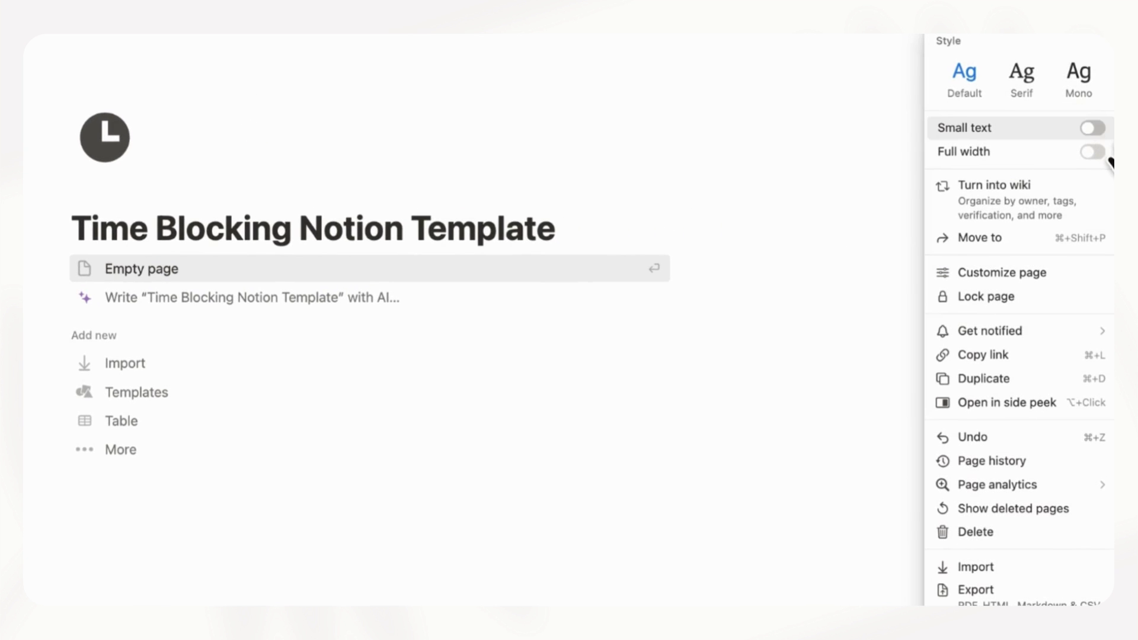
click(1093, 127)
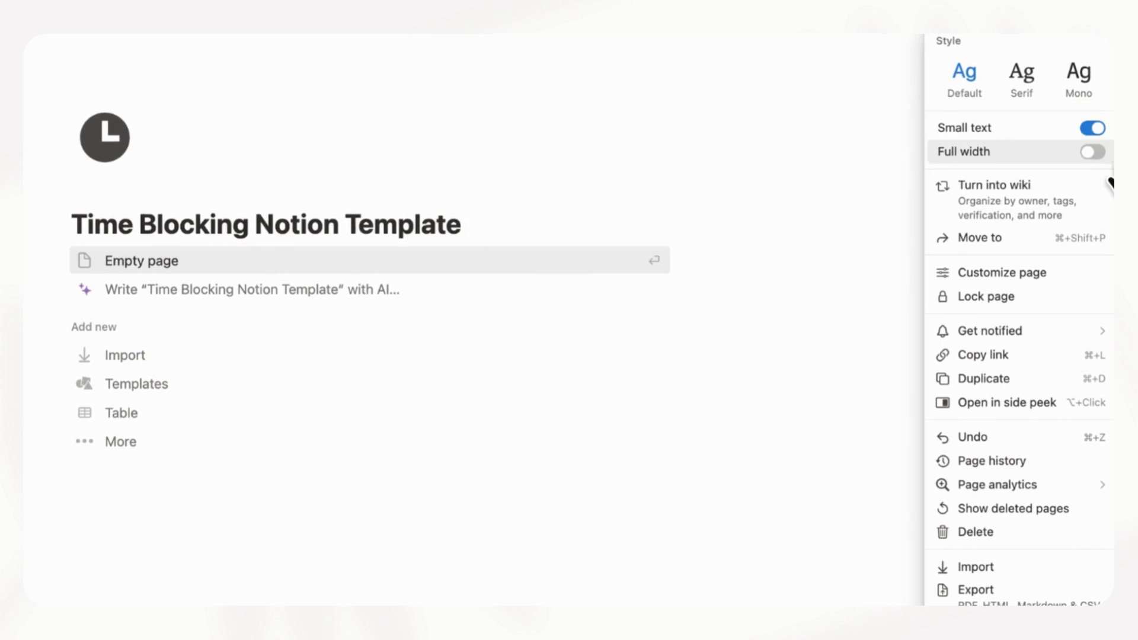
click(1092, 152)
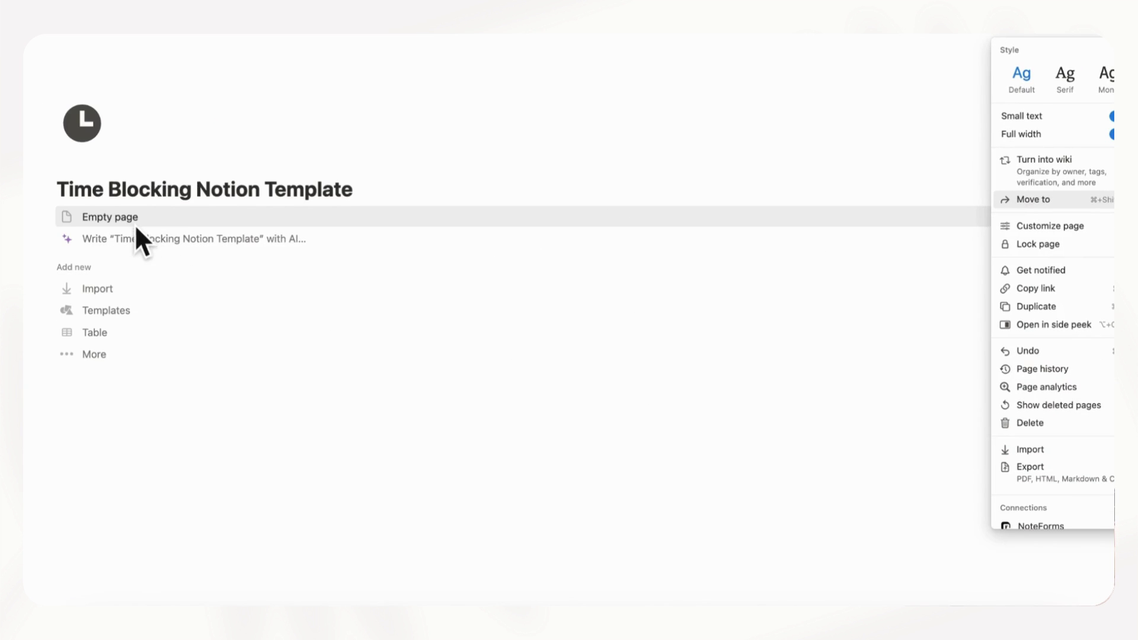
click(127, 221)
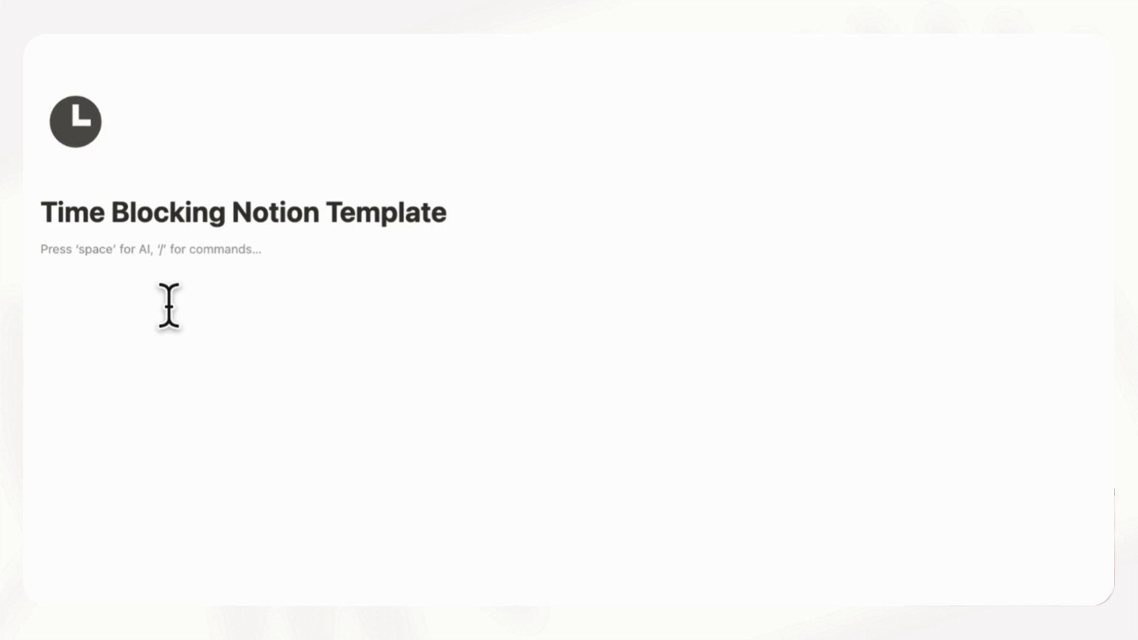
- Insert a calendar view with a new database on the page and name it "Time Block Database"
text(/cal)
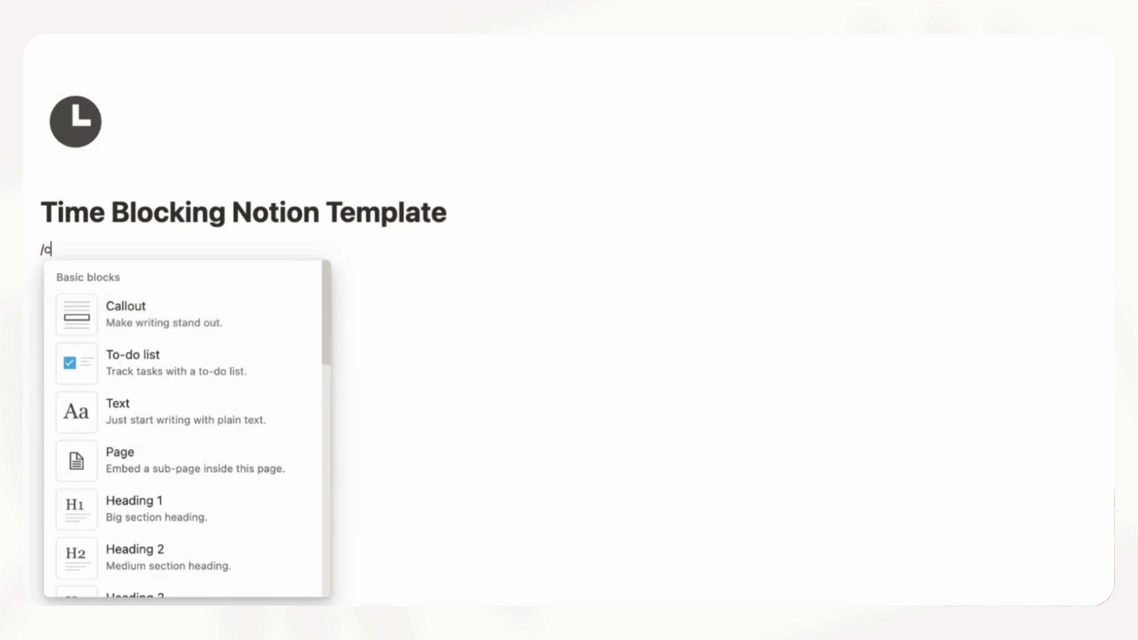
click(142, 415)
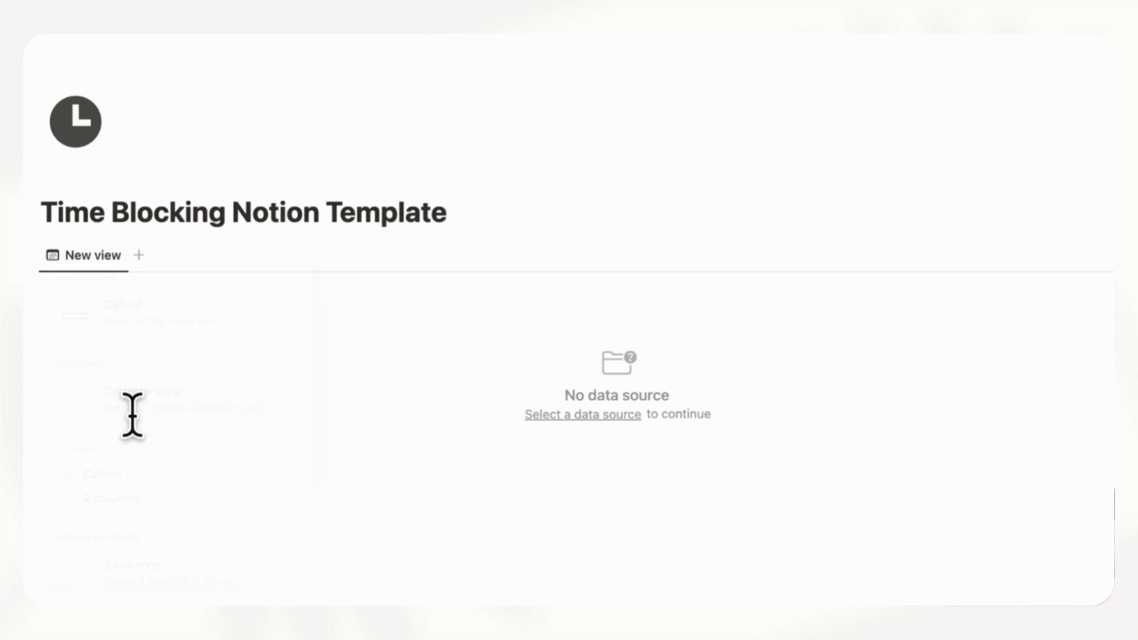
click(929, 533)
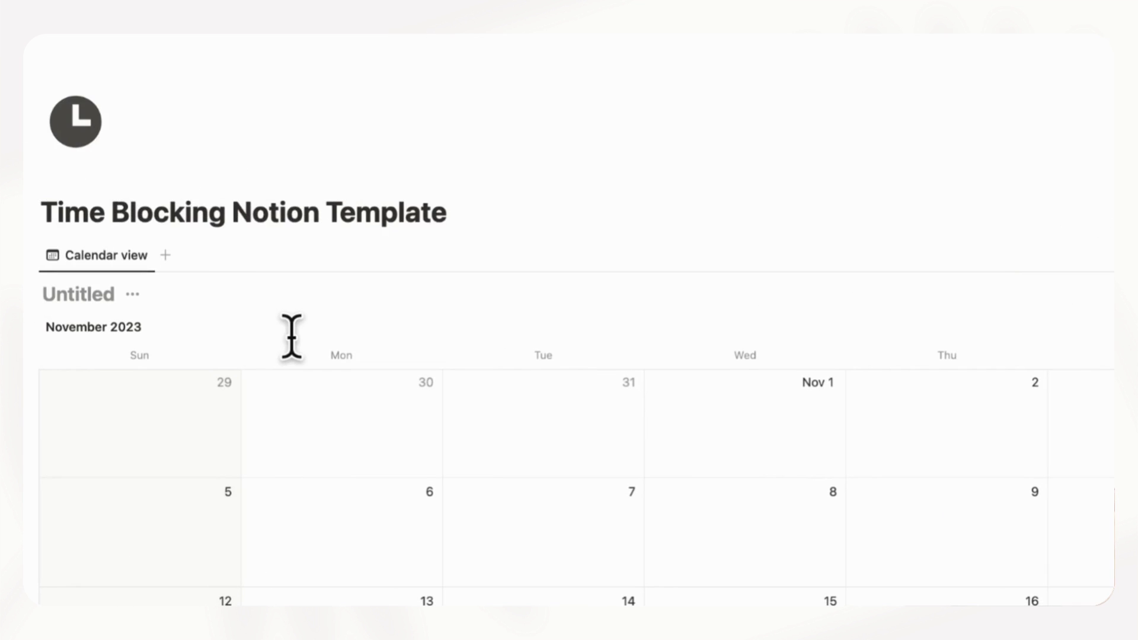
text(T)
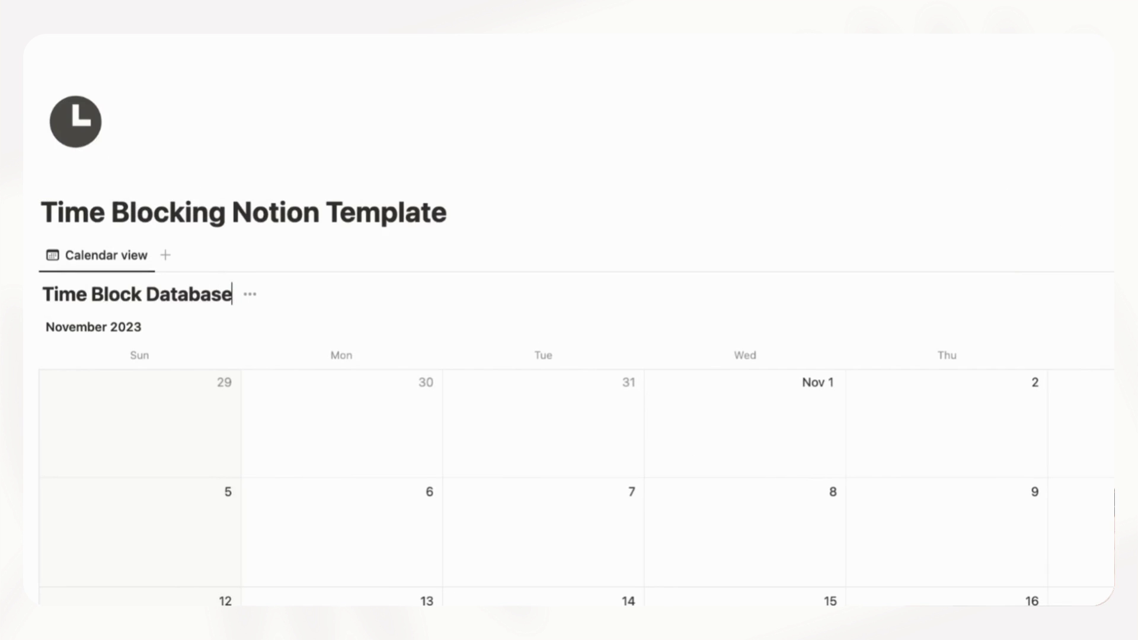
text(ime Block Database)
- Change the Time Block Database calendar's layout to show it as Week
scroll(528, 458, down, 2)
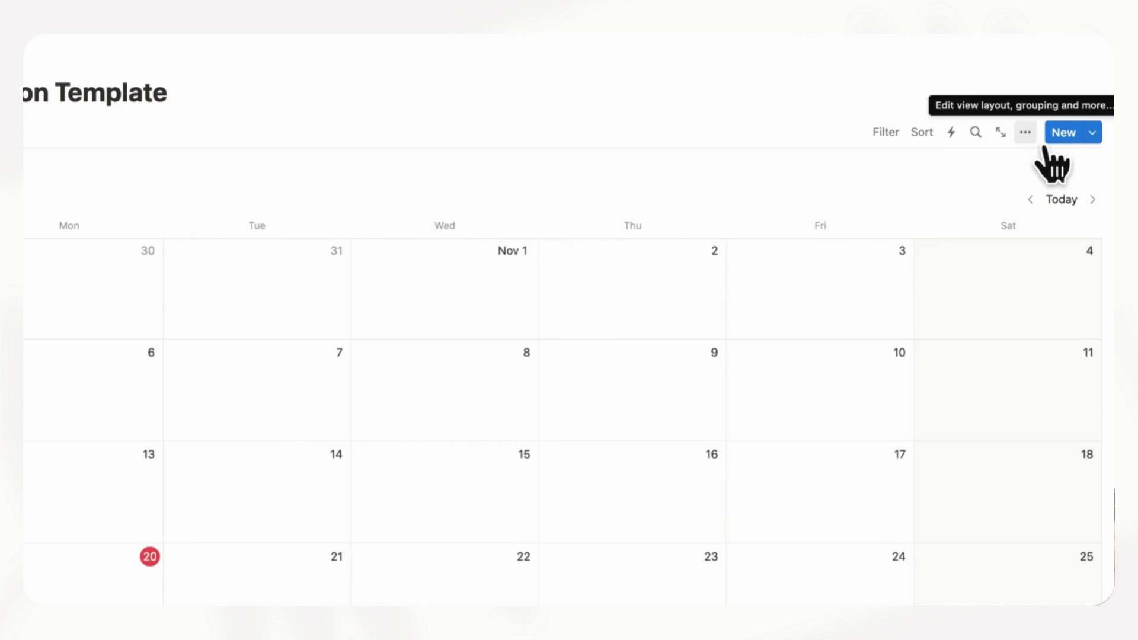
click(1044, 148)
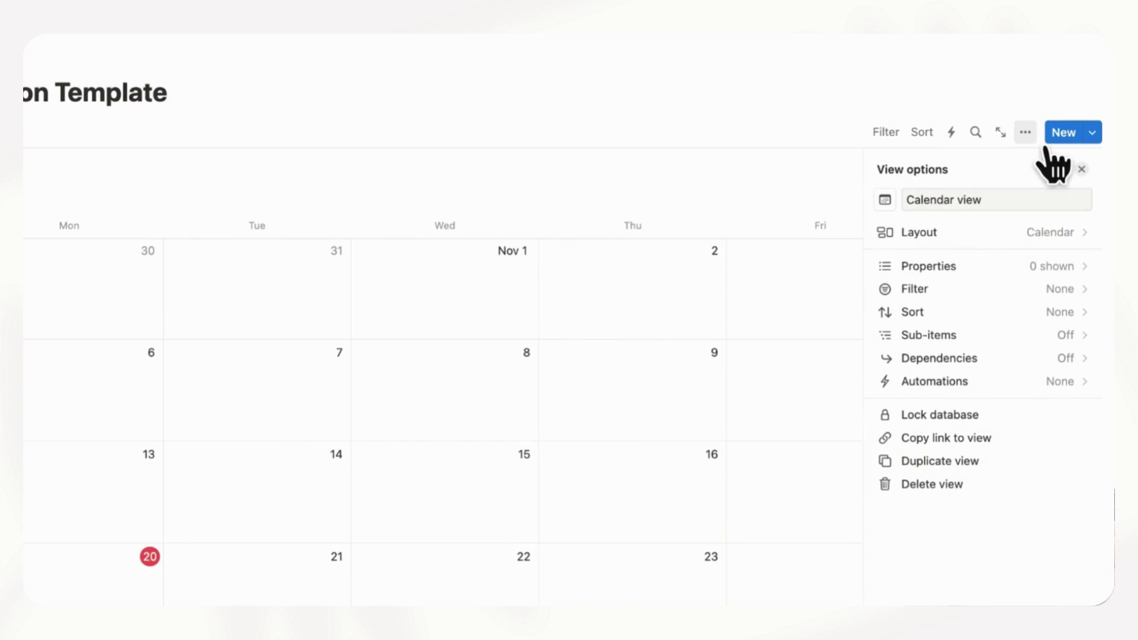
click(1047, 248)
click(1074, 408)
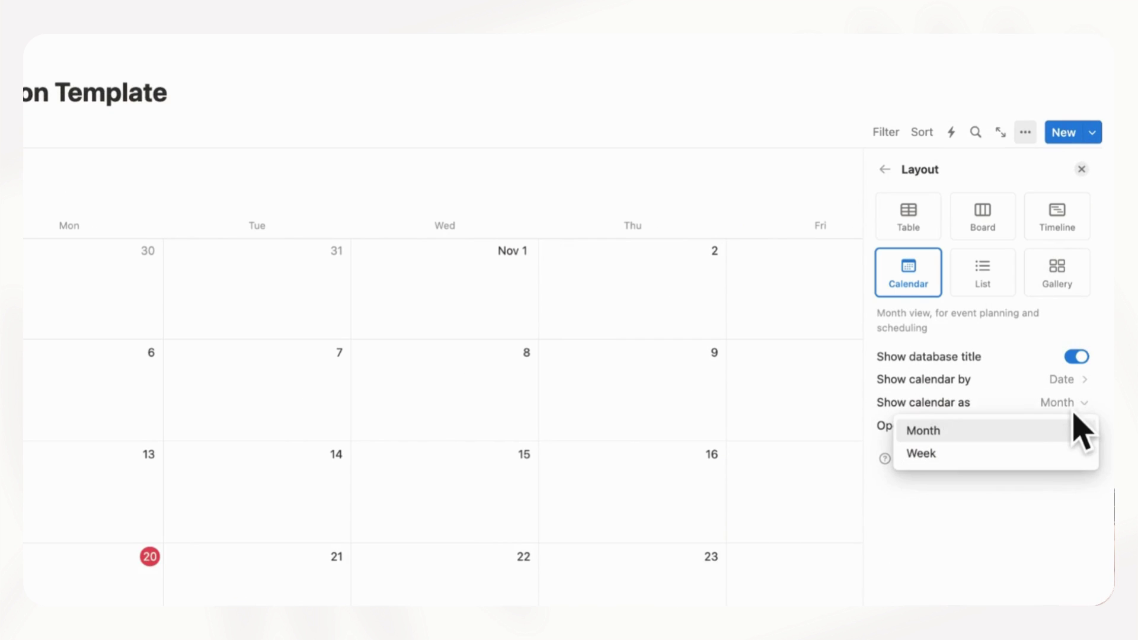
click(1050, 457)
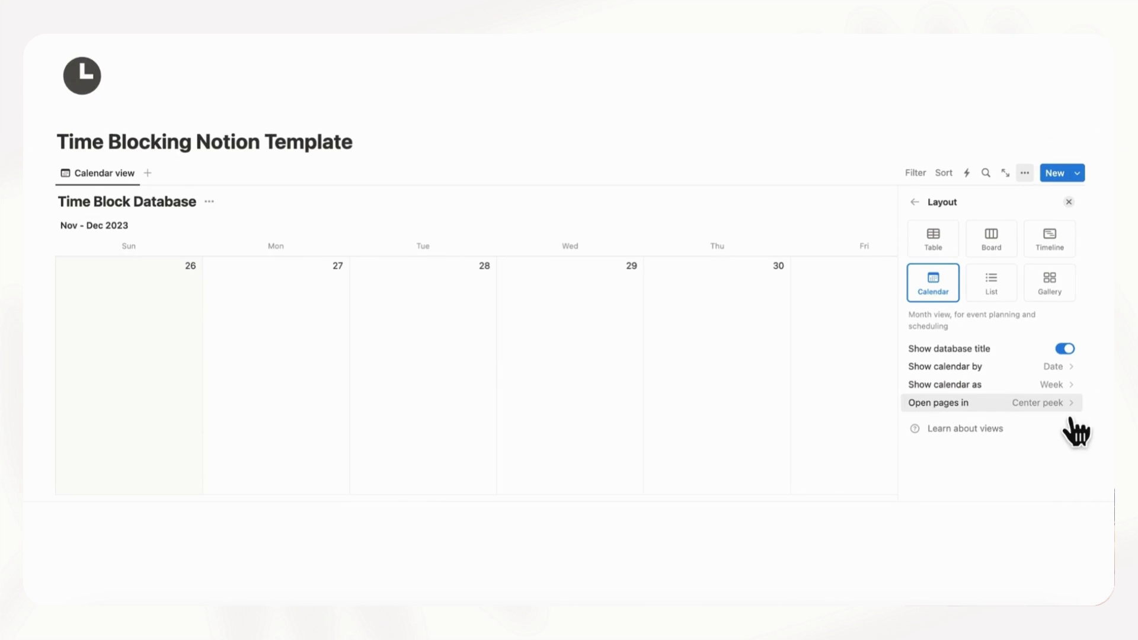
click(1069, 203)
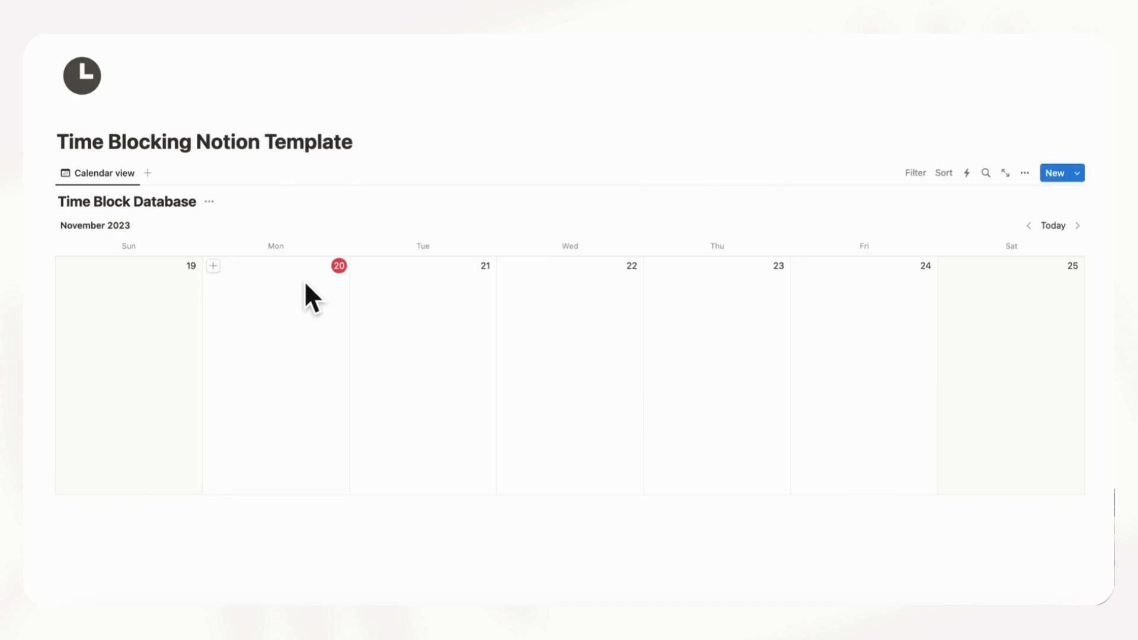
- Add a November 20, 2023 entry titled "Wake Up - Morning Routine" running from 8:30 AM to 9:30 AM
click(214, 265)
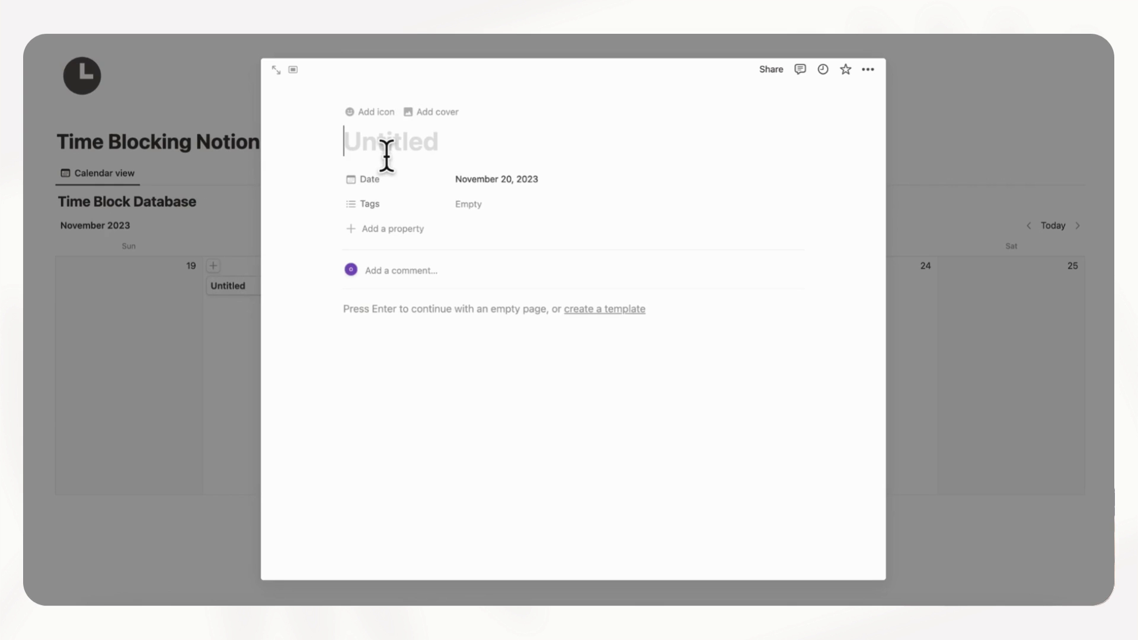
text(Wake Up - Morning Routine)
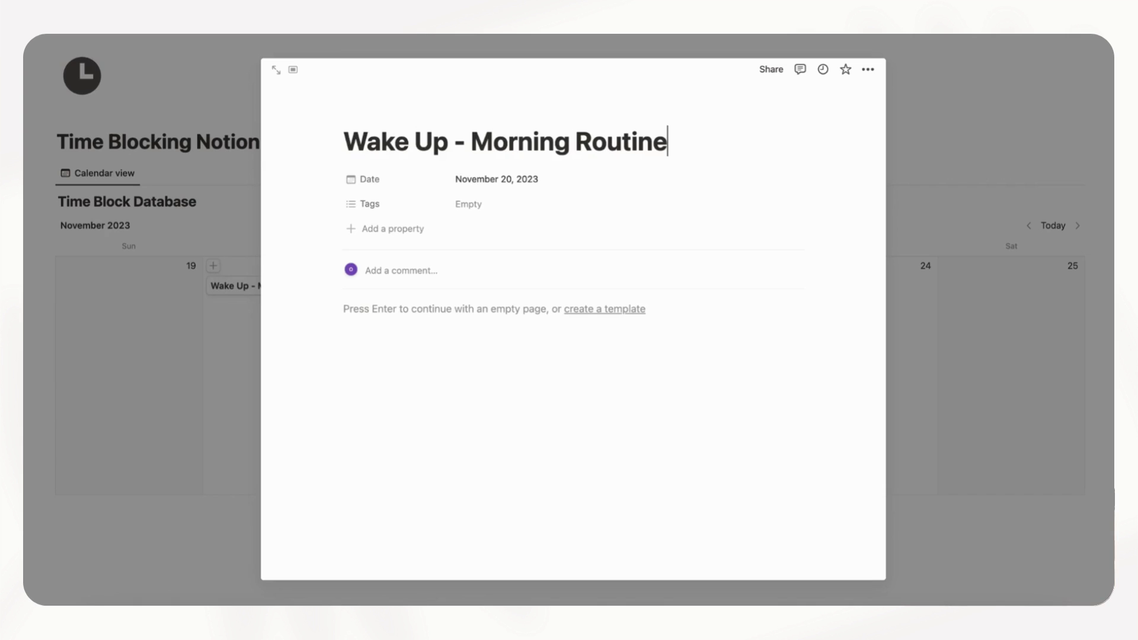
click(543, 182)
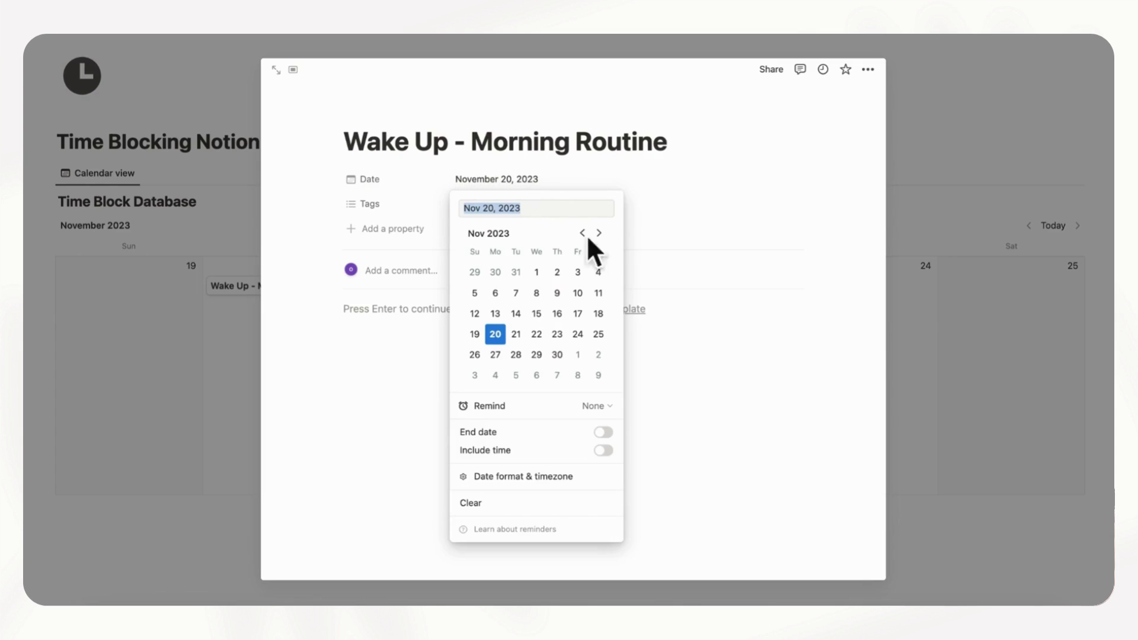
click(615, 433)
click(617, 451)
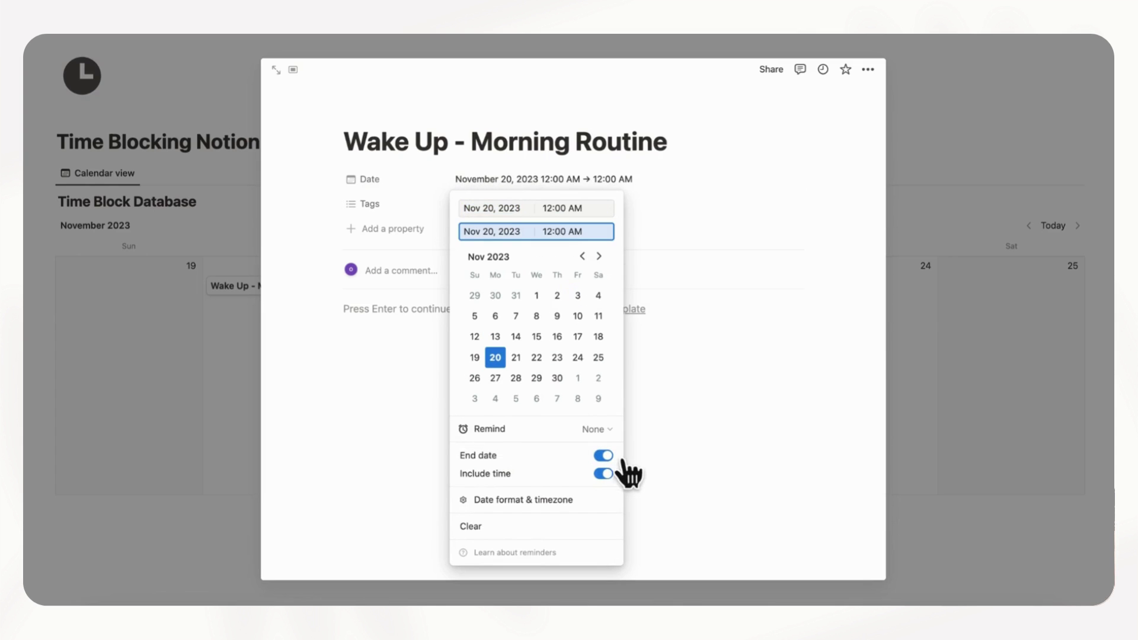
click(563, 209)
key(BackSpace)
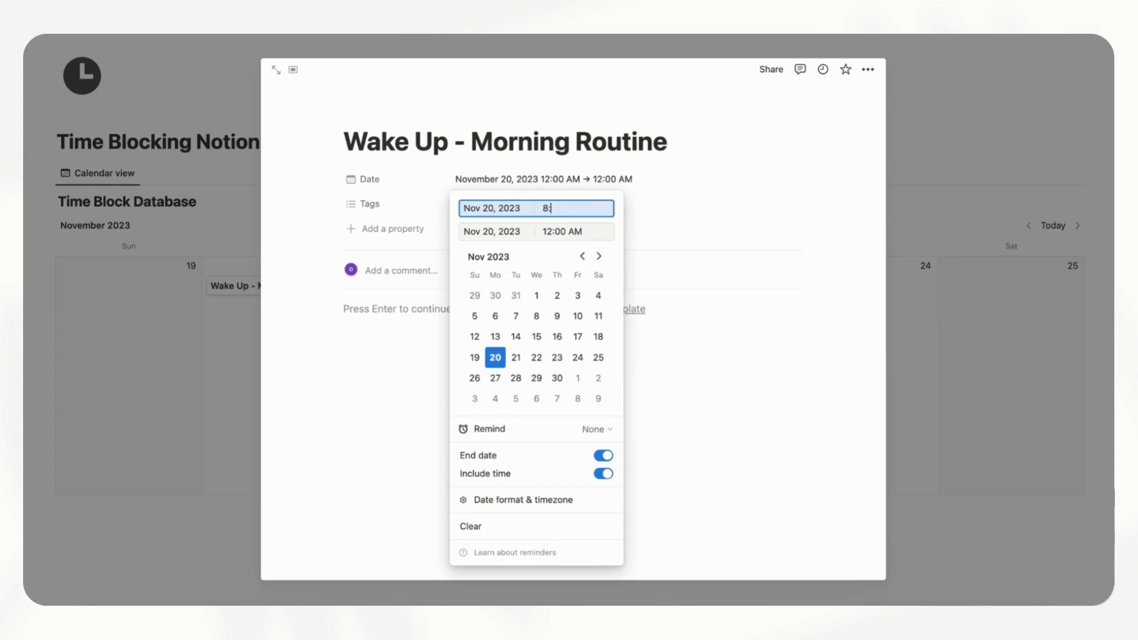
text(8:30 AM)
key(Return)
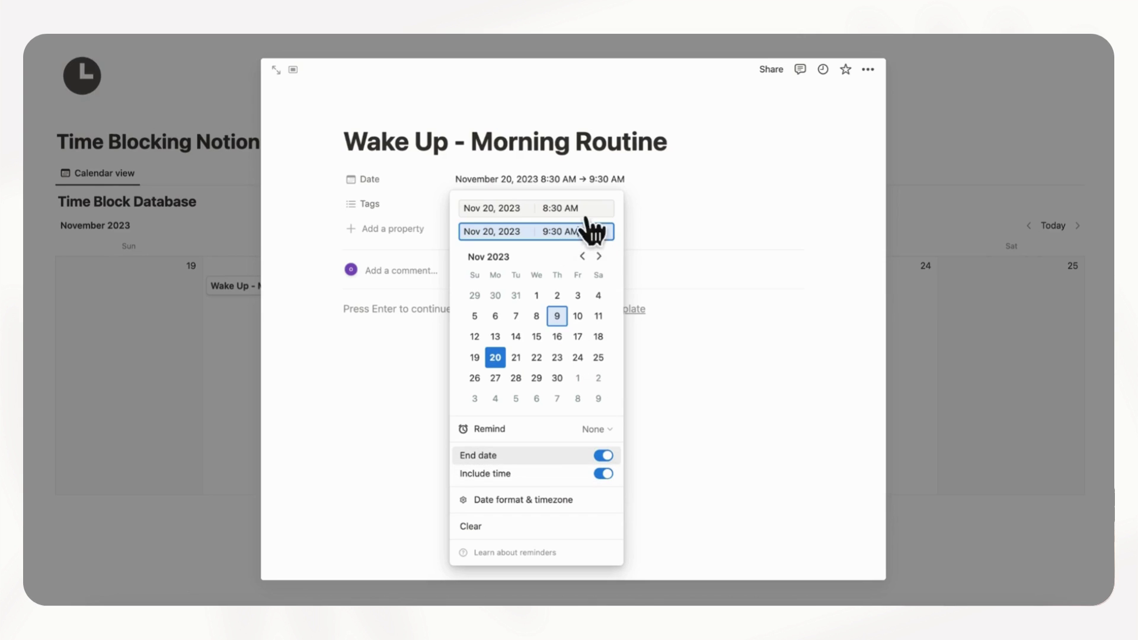
click(664, 211)
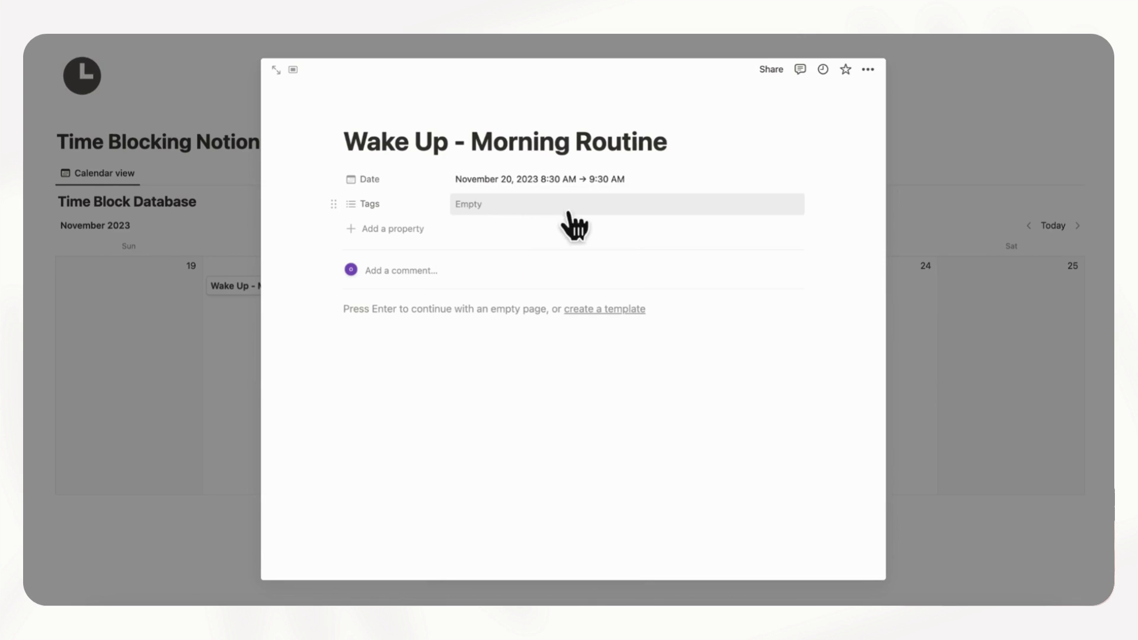
- Create and assign a "Personal" tag to the Wake Up - Morning Routine entry, and close the entry
click(541, 213)
text(Perso)
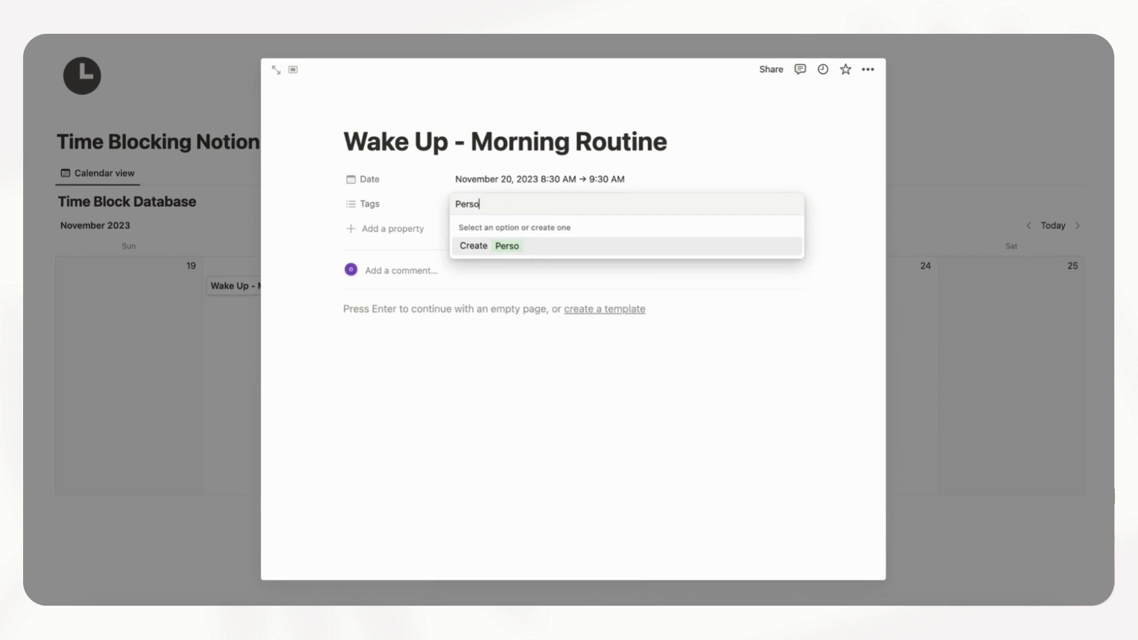
click(537, 248)
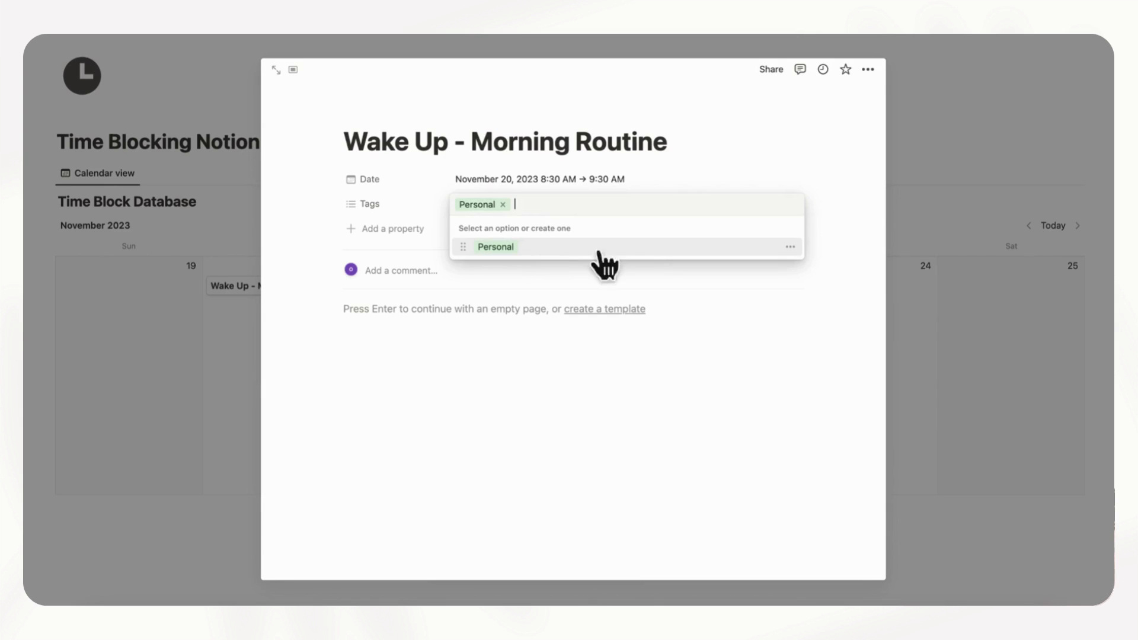
click(685, 174)
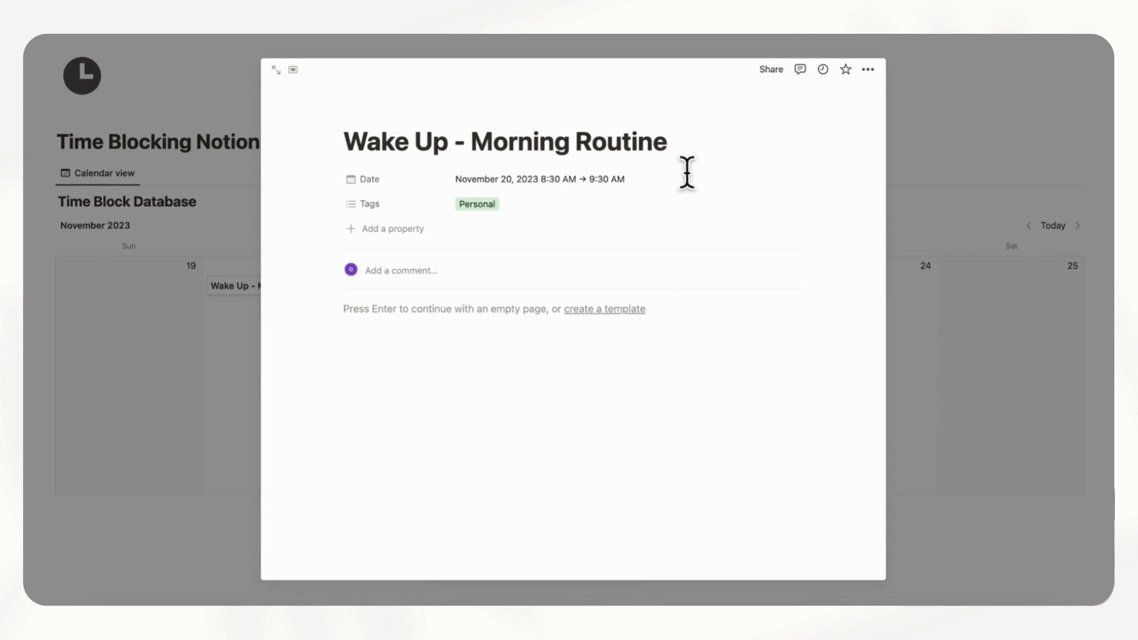
click(952, 163)
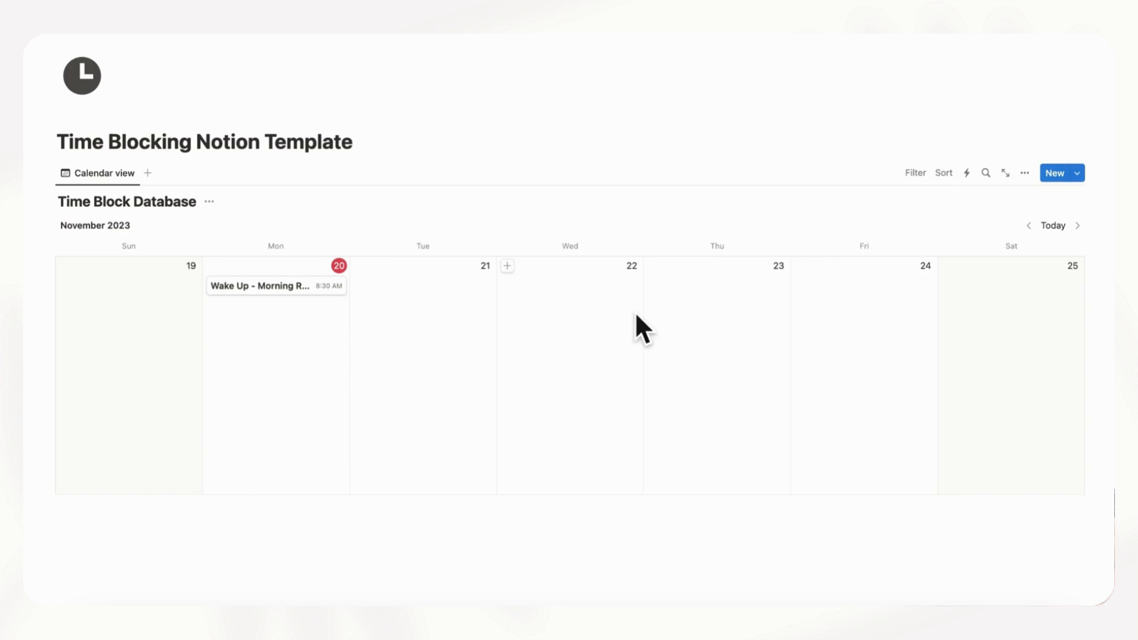
- Make the Tags property visible on the calendar view's entries
click(1027, 176)
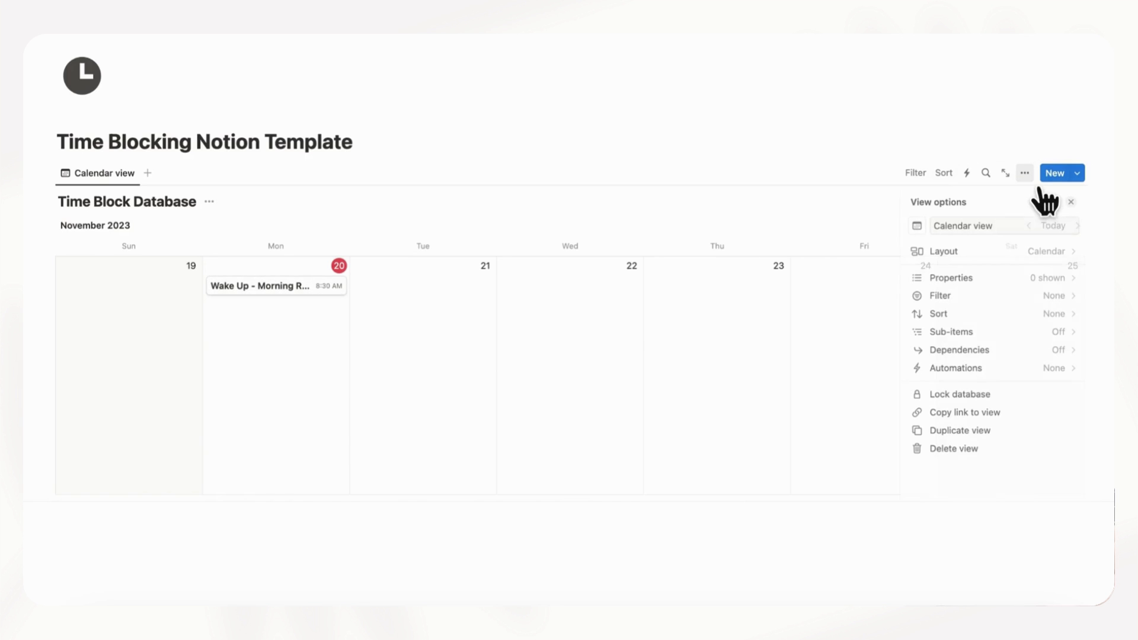
click(1050, 286)
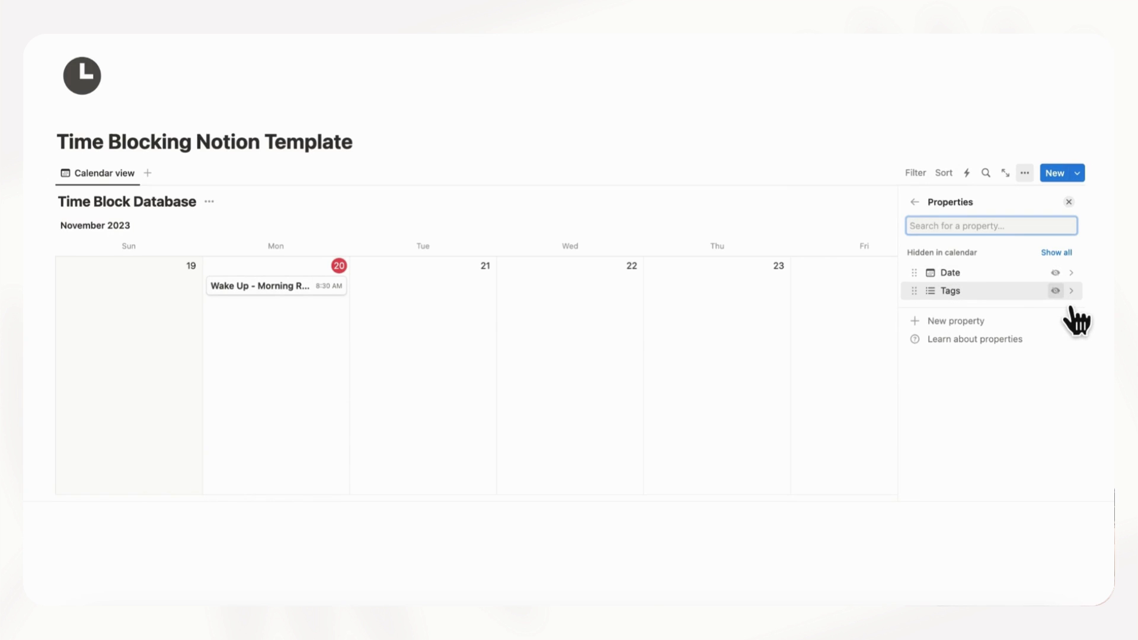
click(1056, 291)
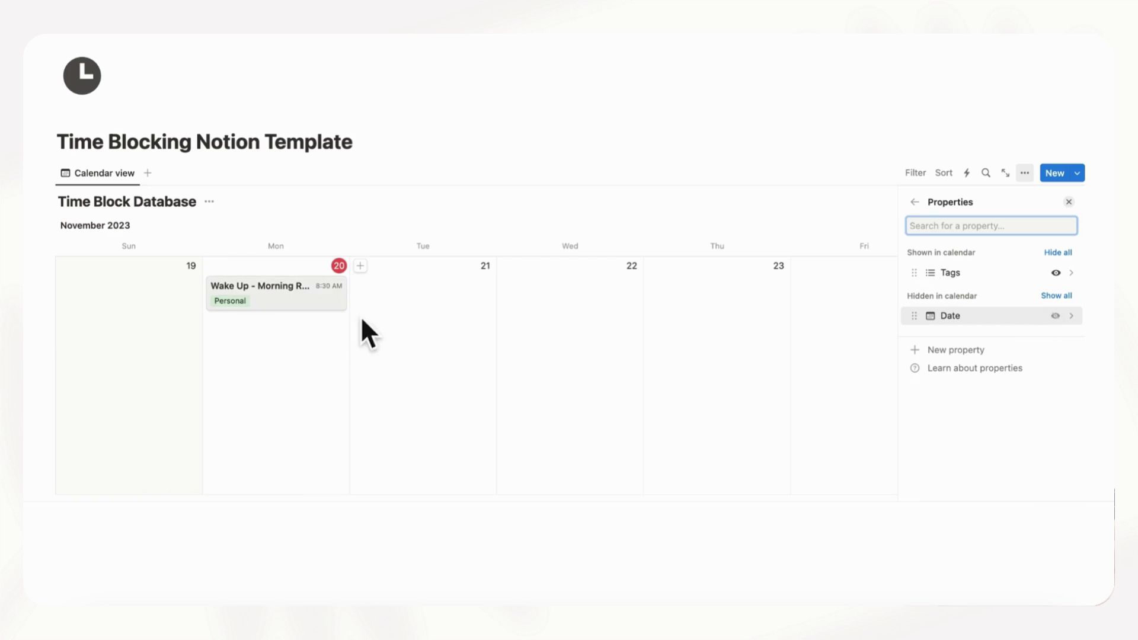
click(1069, 202)
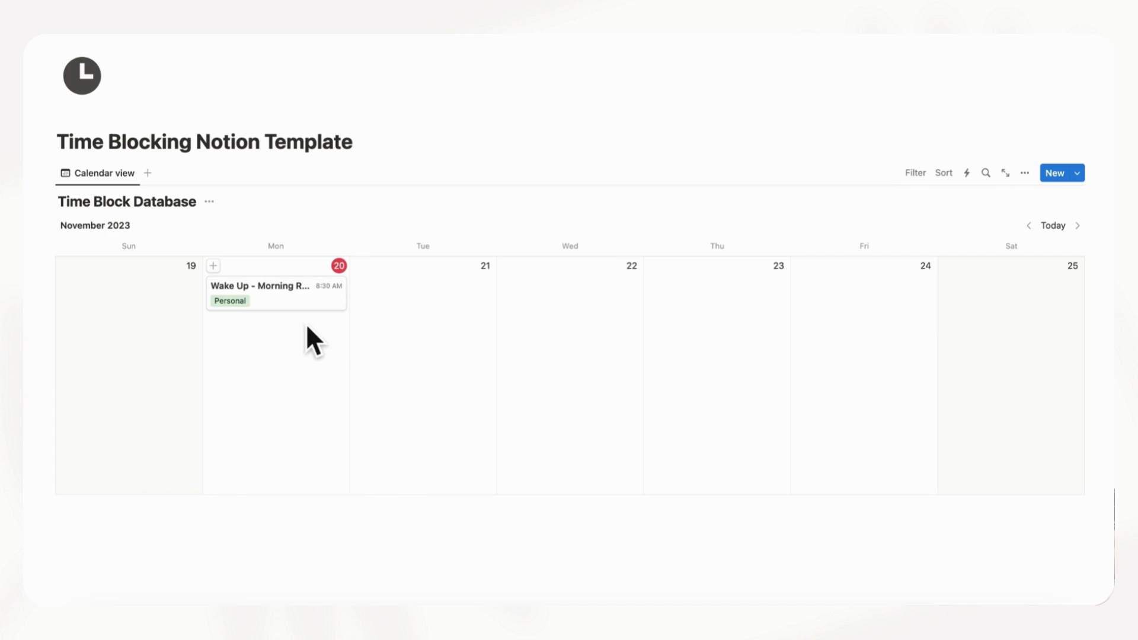
- Make the Date property visible on the calendar view's entries
click(312, 307)
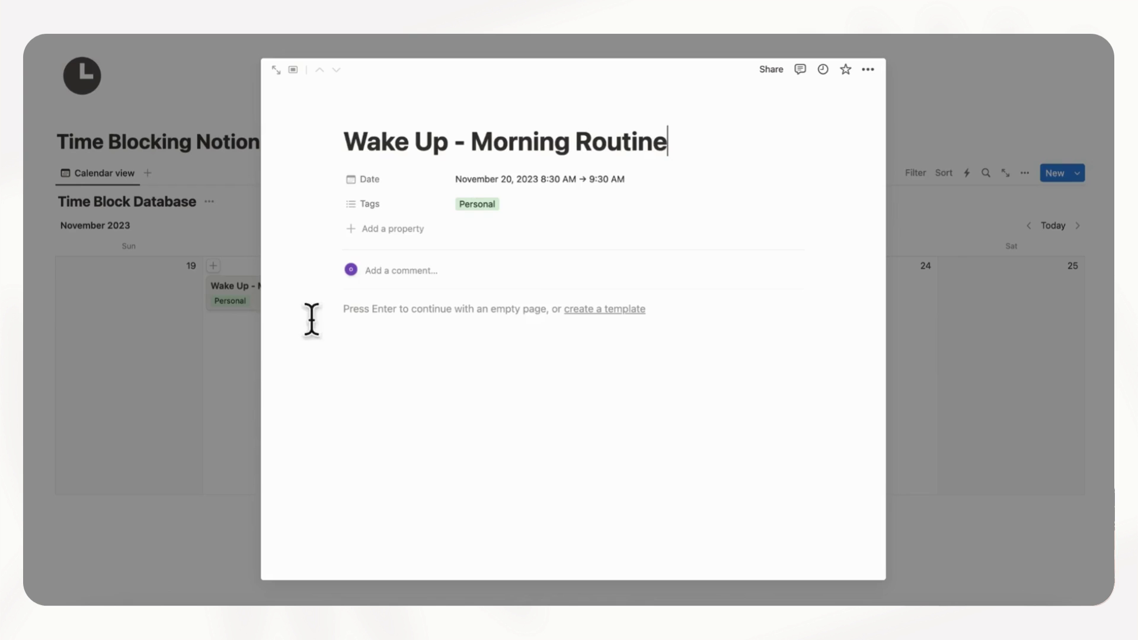
click(1080, 287)
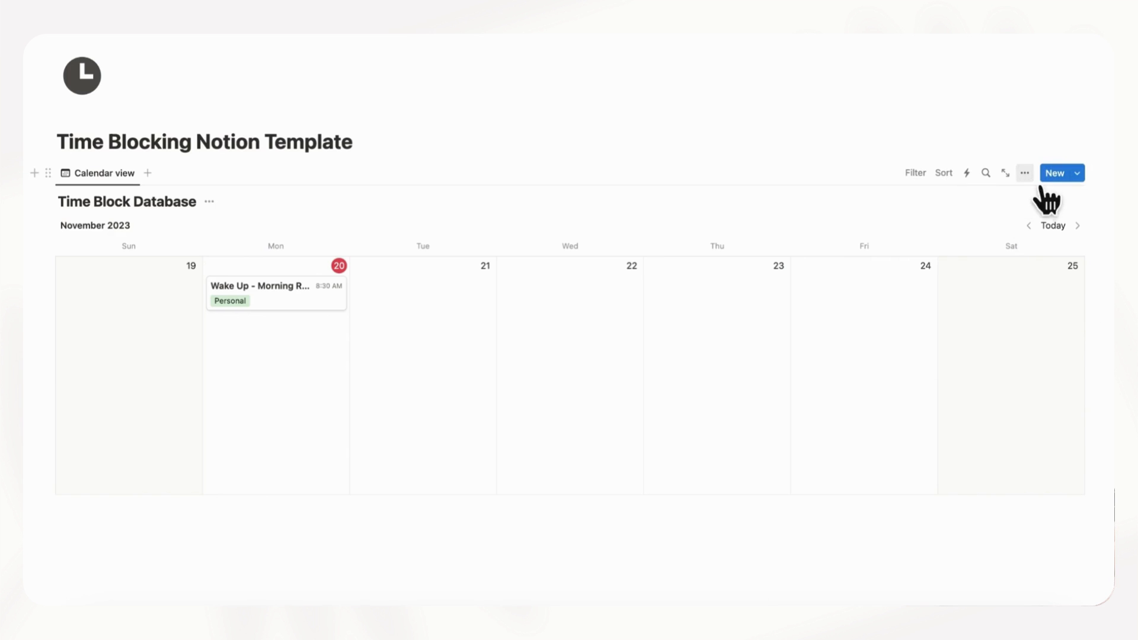
click(1025, 173)
click(1072, 286)
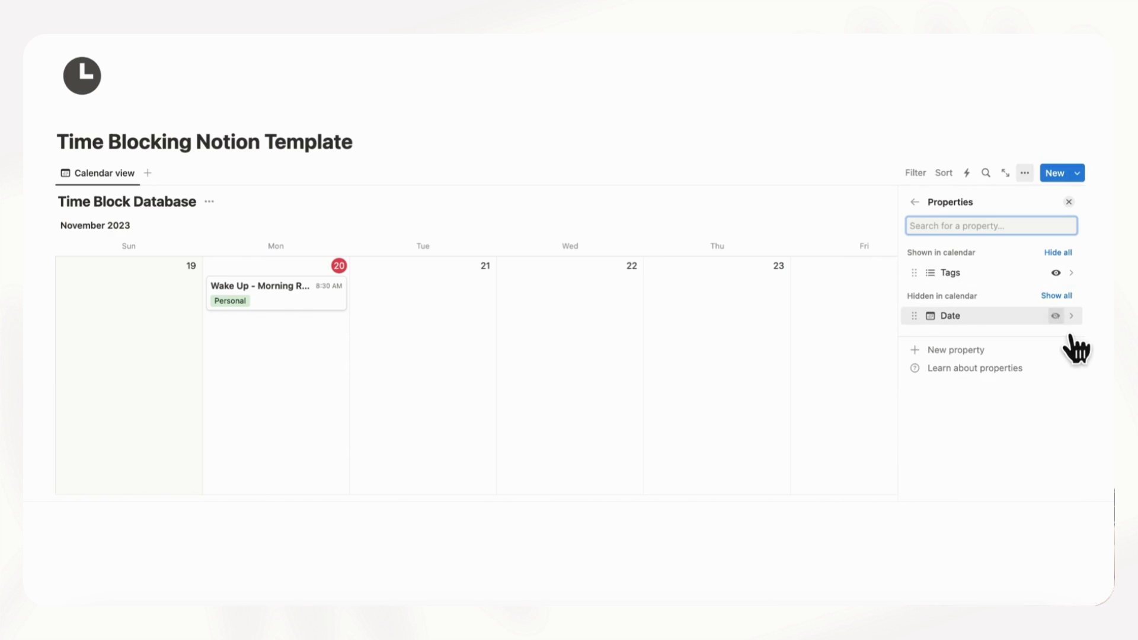
click(1056, 315)
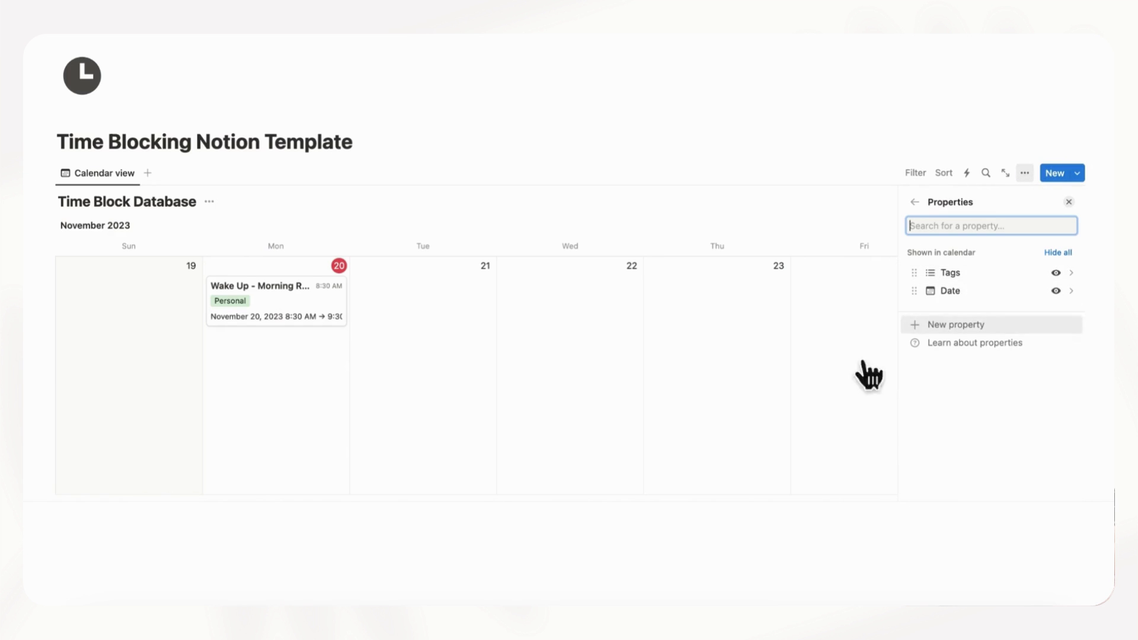
- Set the Date property's date format to Month/Day/Year from the Wake Up - Morning Routine entry, and close the entry
click(341, 323)
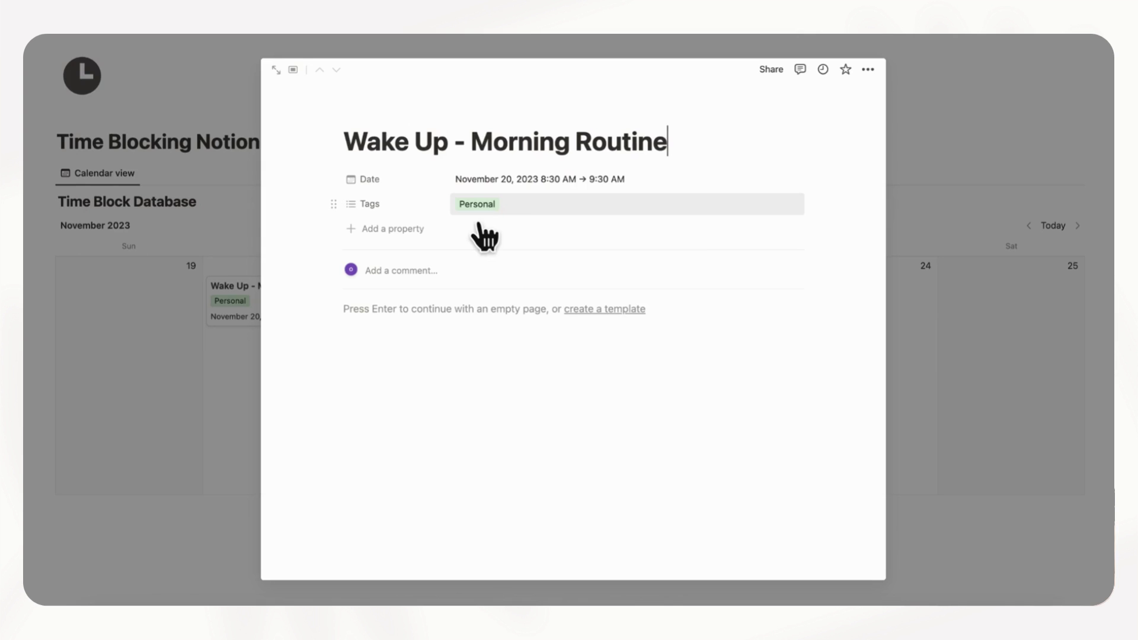
click(388, 180)
click(457, 227)
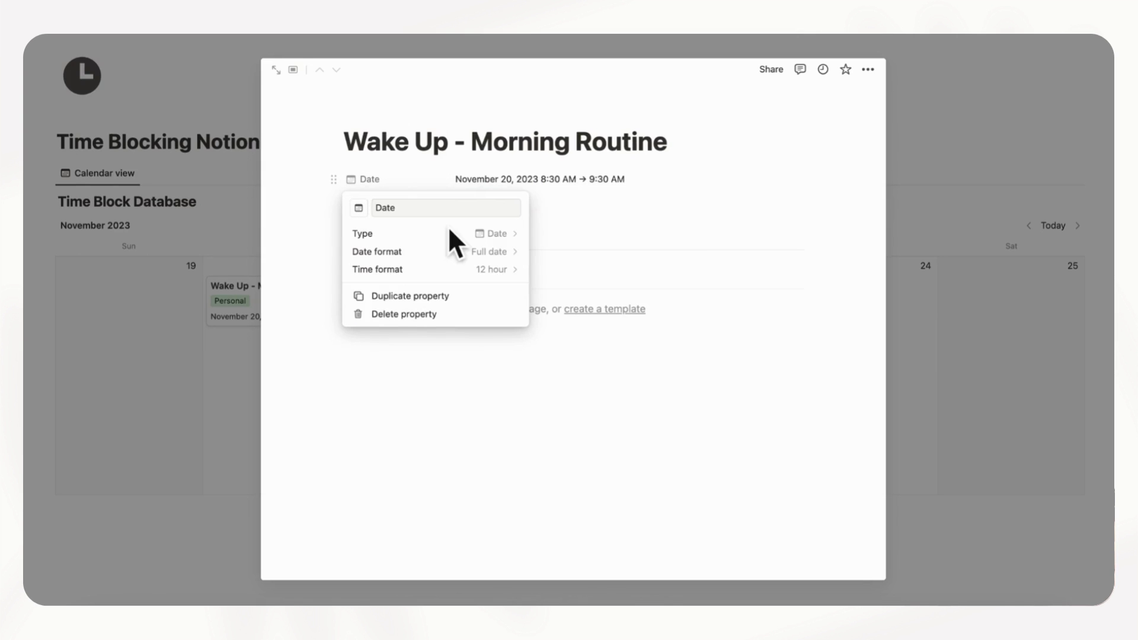
click(511, 255)
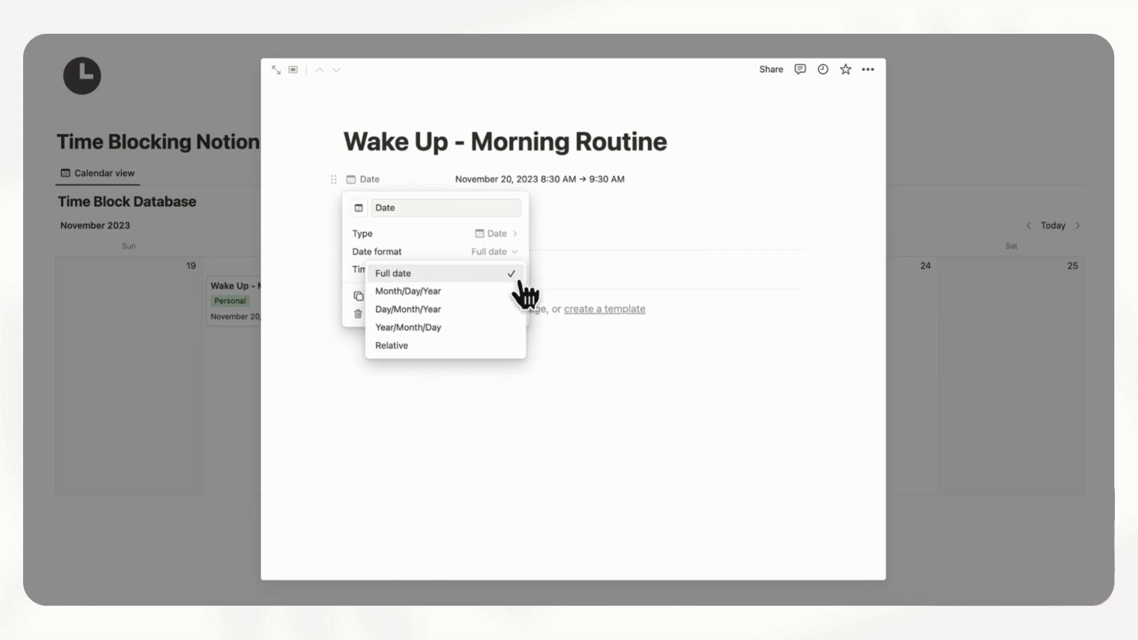
click(492, 292)
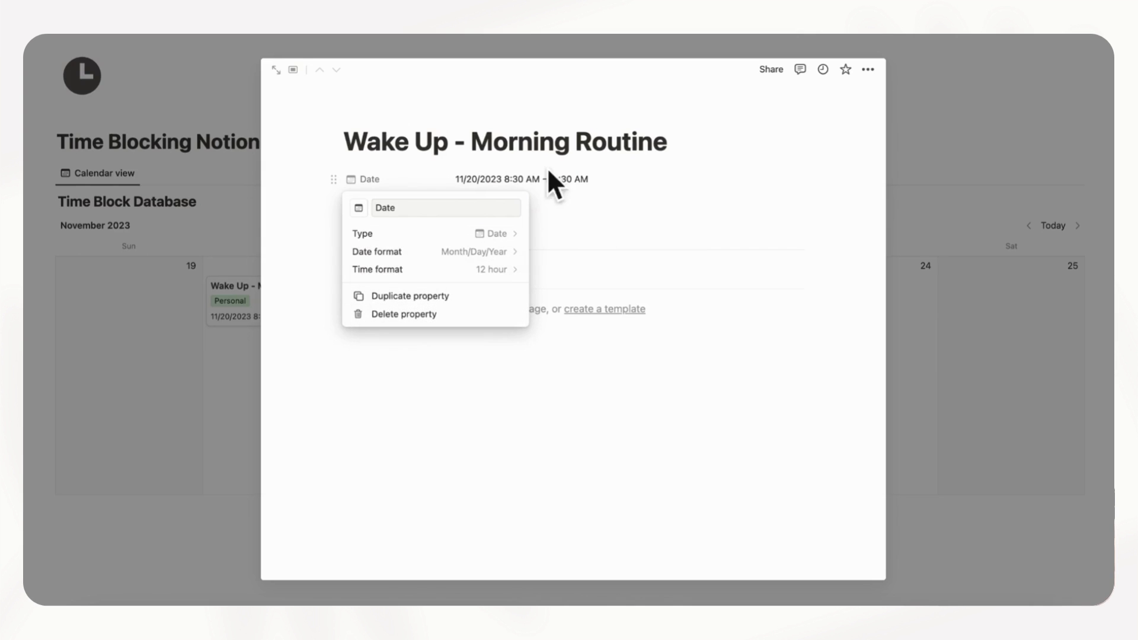
click(1012, 206)
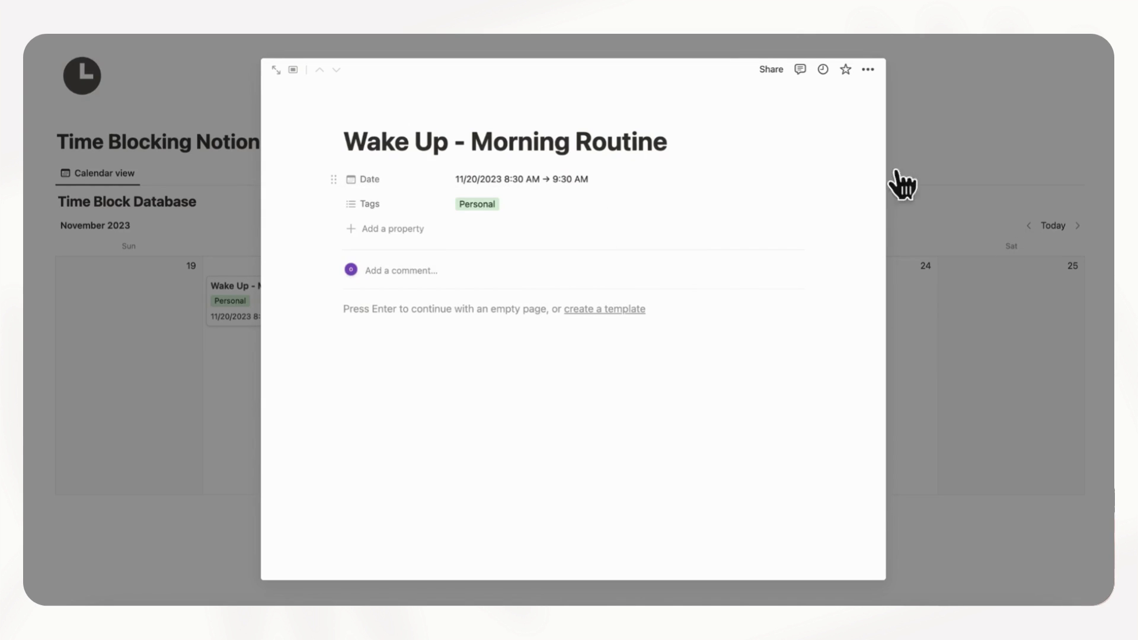
click(922, 167)
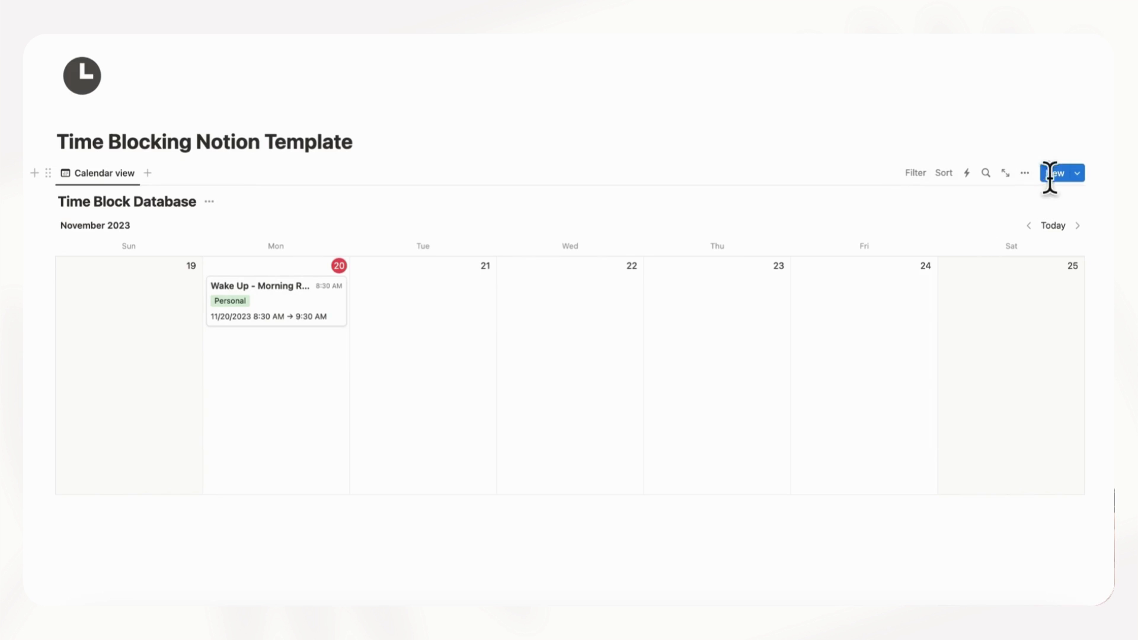
- Hide the Date property from the calendar view's entries and close the view settings
click(1026, 175)
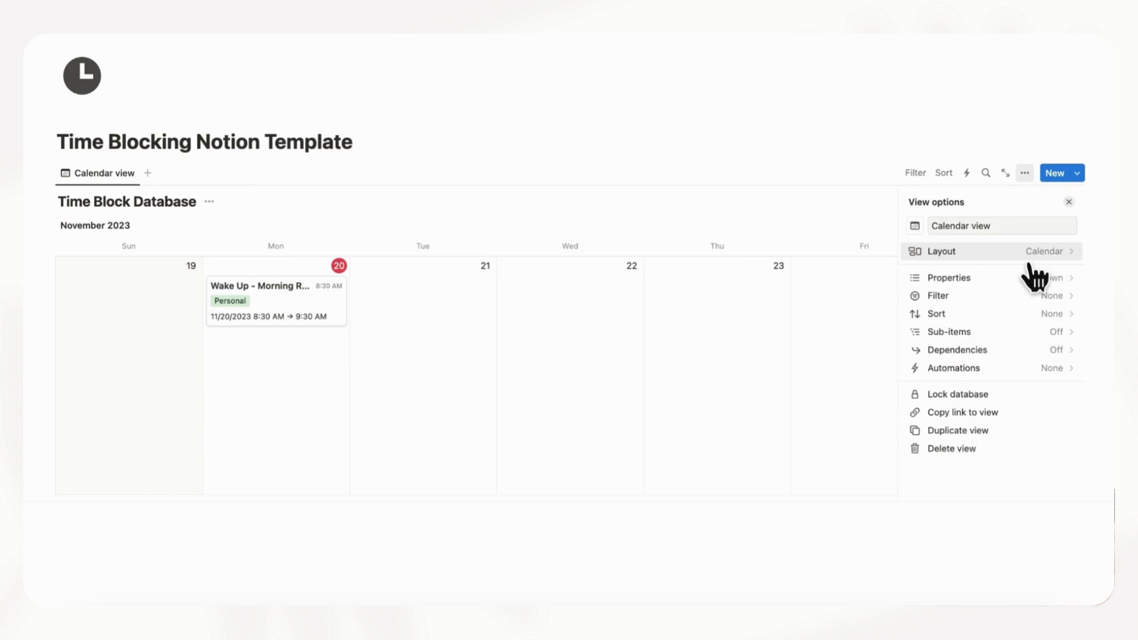
click(1039, 279)
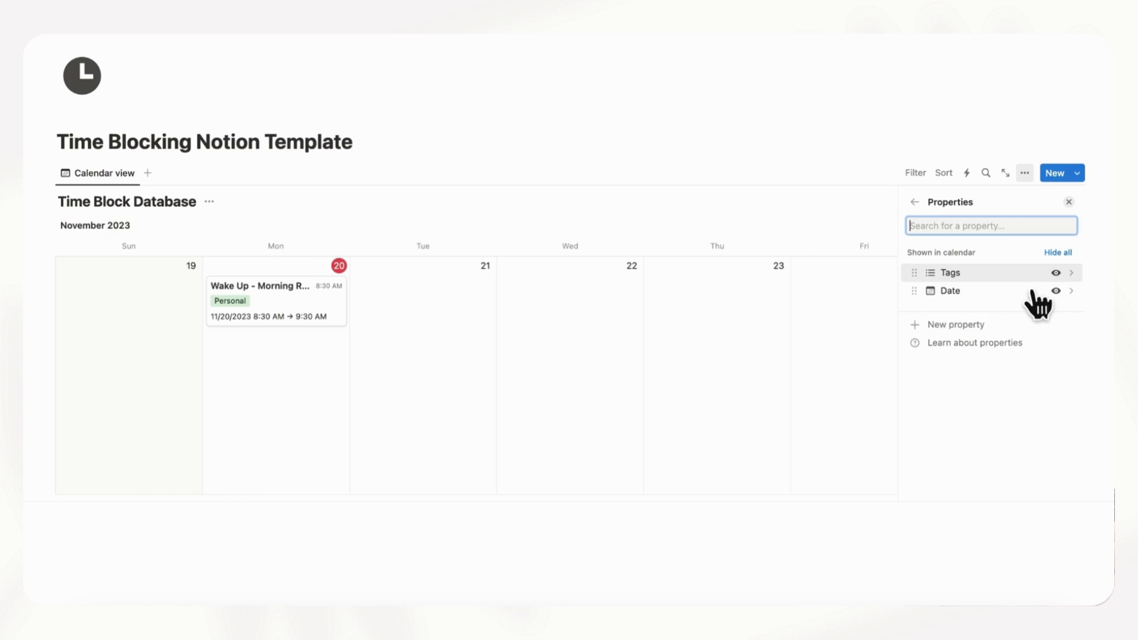
click(1056, 291)
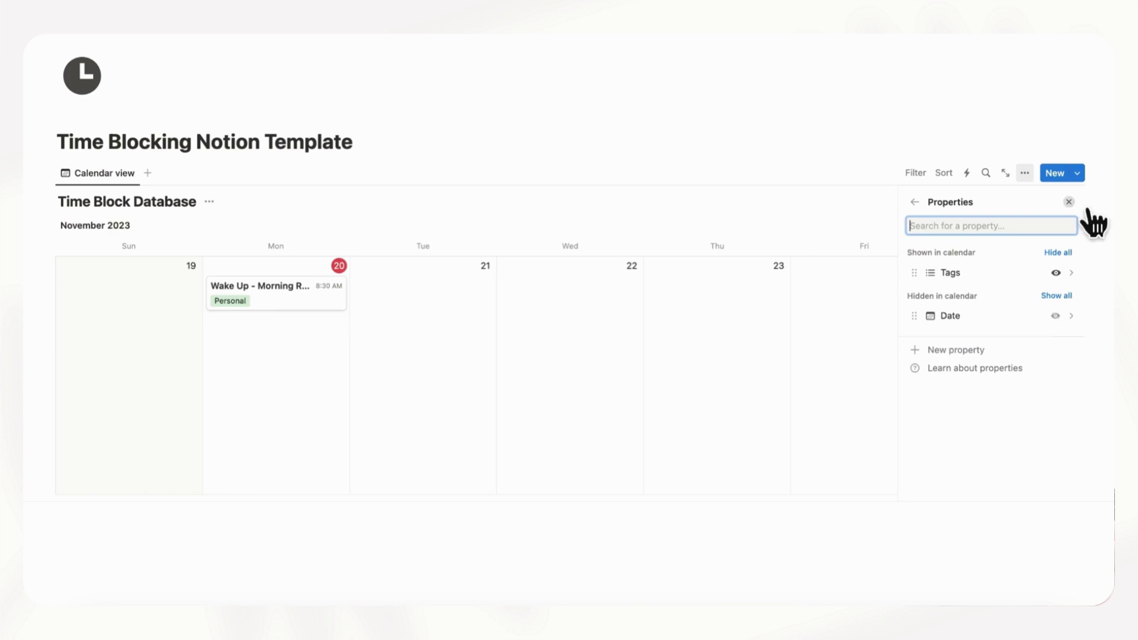
click(1069, 202)
- Add a Formula property to the Wake Up - Morning Routine entry, placed directly below Date
click(320, 303)
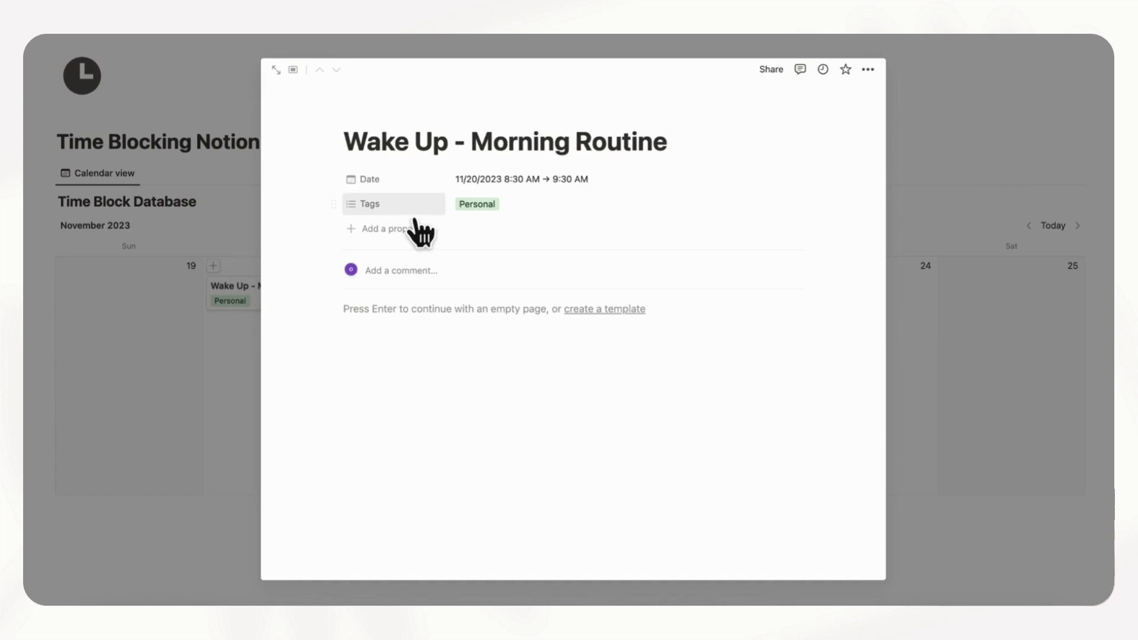
click(385, 232)
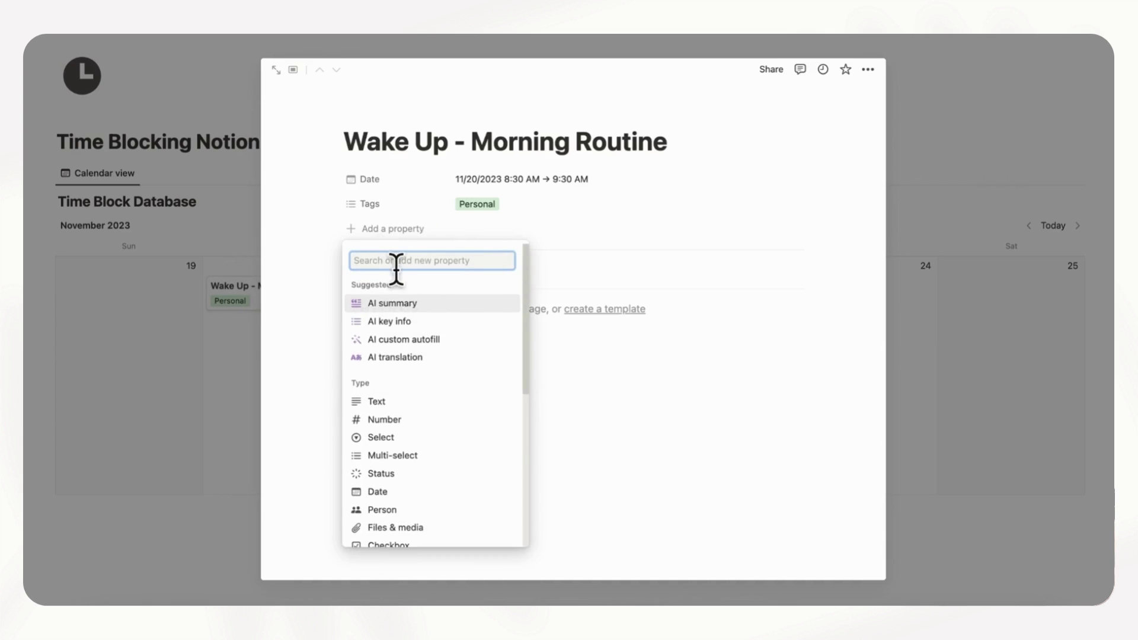
text(form)
click(409, 309)
click(551, 221)
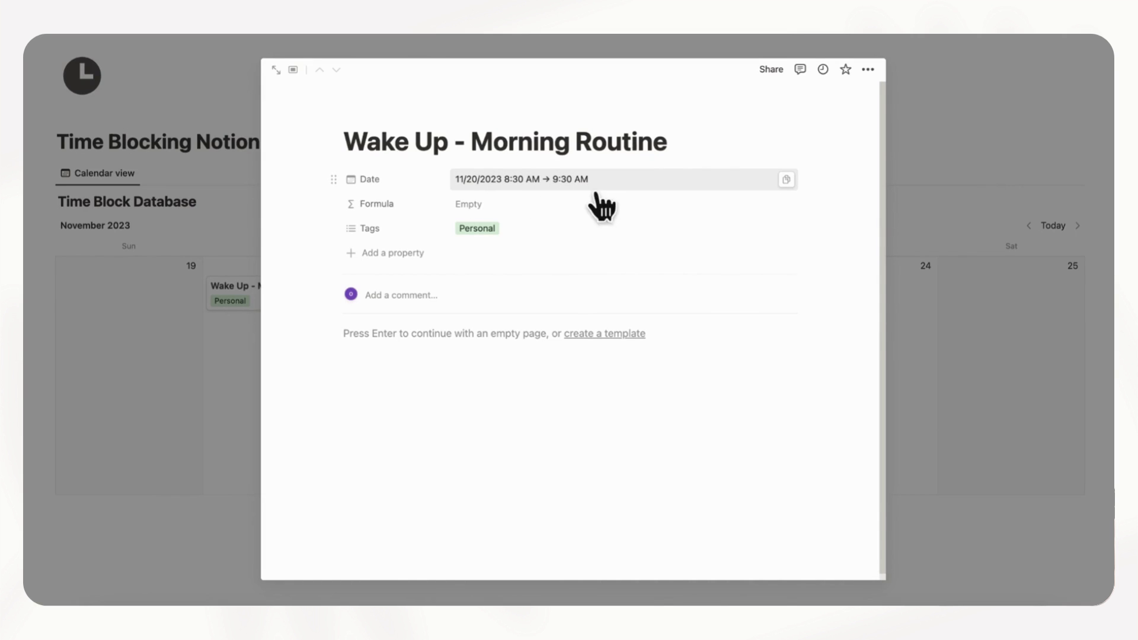
- Copy style(formatDate(prop("Date").dateStart(), "H:mm - ") + formatDate(prop("Date").dateEnd(), "H:mm"),"b","u","gray_background") from the Time Block: Build With Me page into the Formula property
click(409, 204)
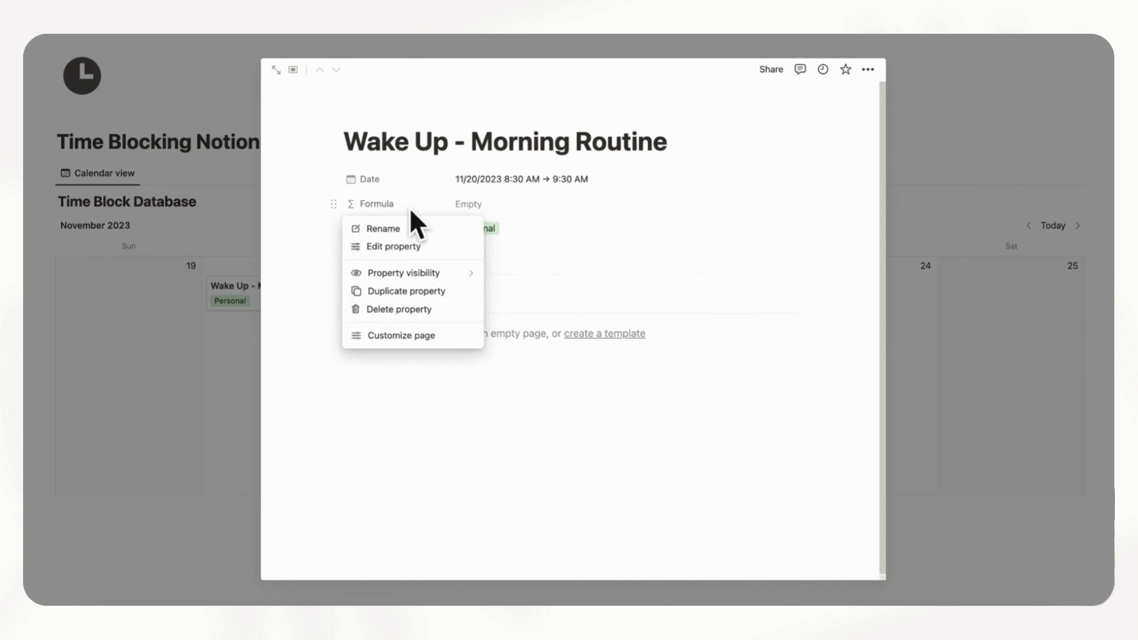
click(431, 252)
click(500, 277)
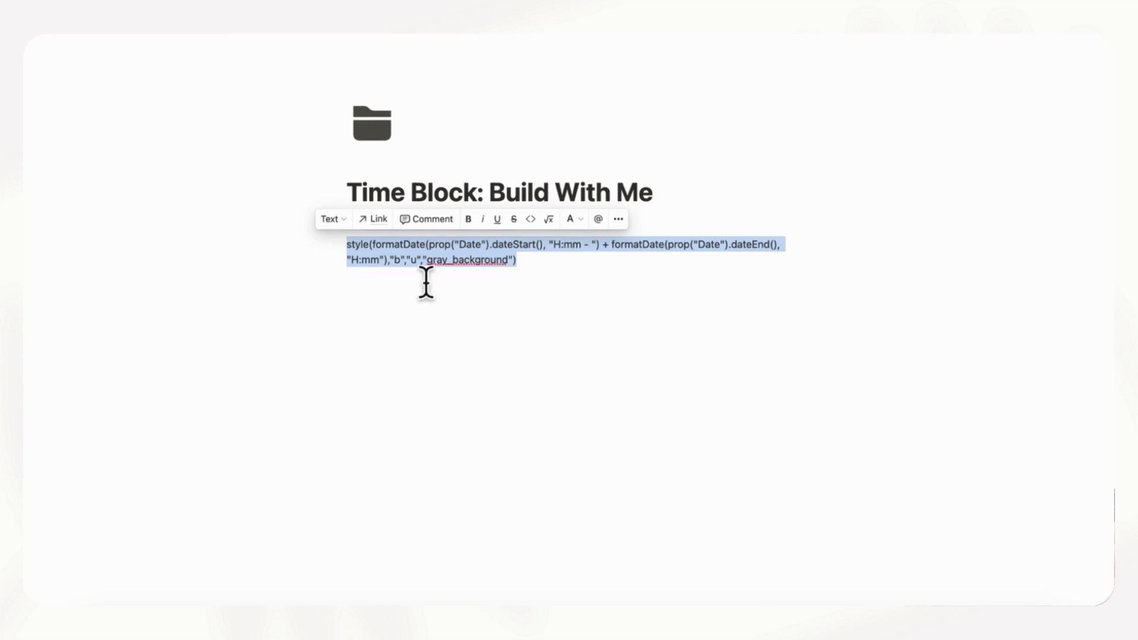
drag(518, 279, 387, 264)
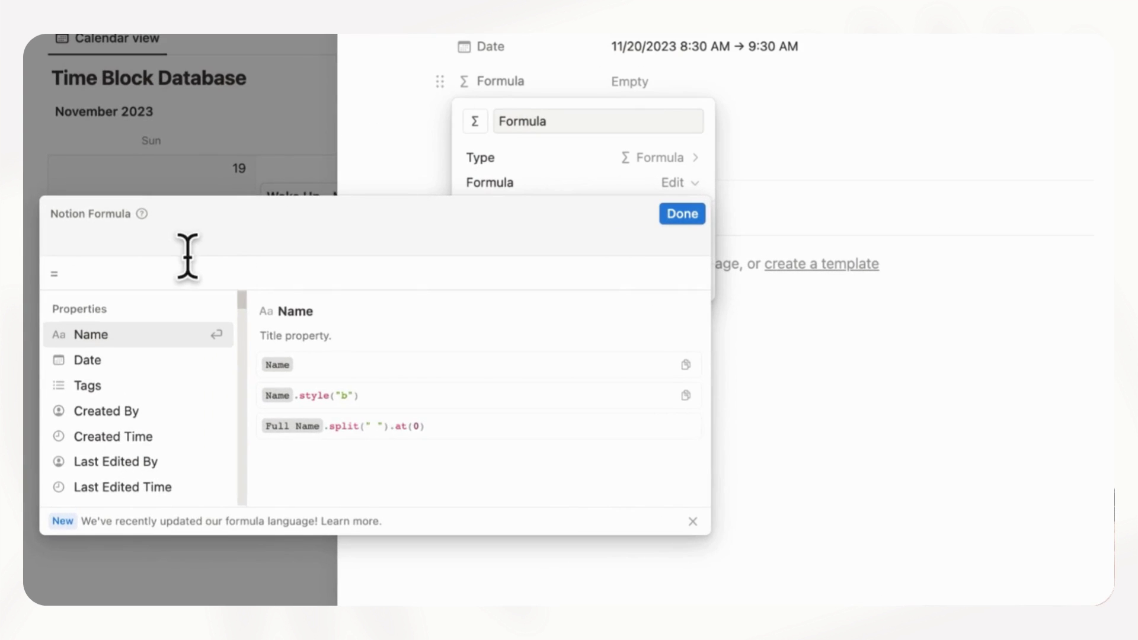
click(154, 325)
text(style(formatDate(Date.dateStart(), "H:mm - ") + formatDate(Date.dateEnd(), "H:mm"),"b","u","gray_background"))
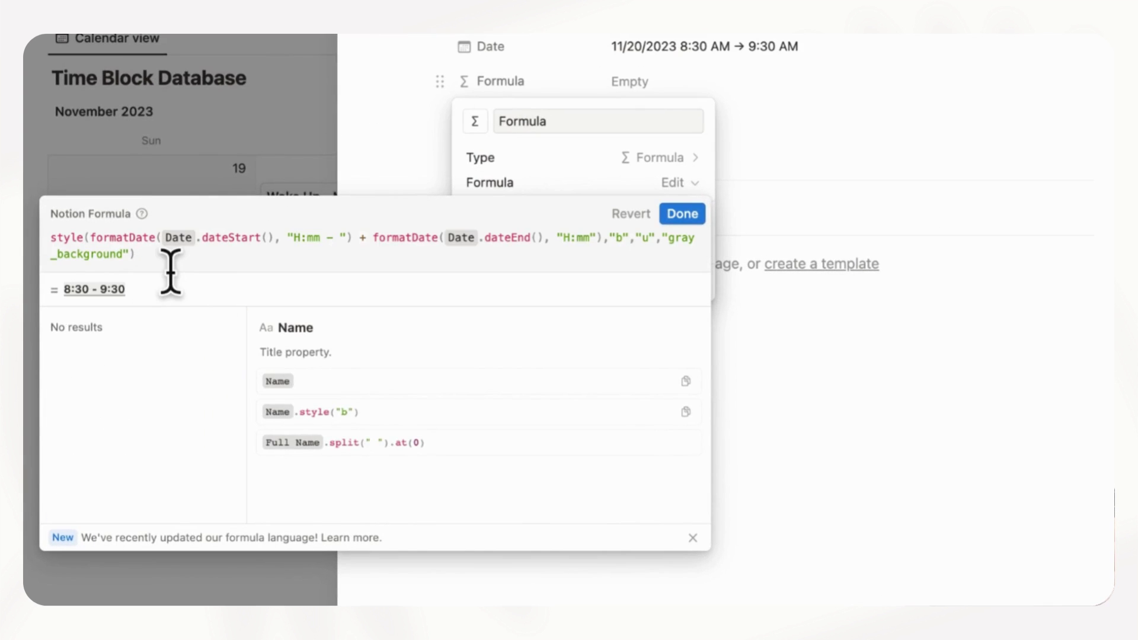
- Review the style function's formatting and color options in the formula editor, and save the formula
click(190, 254)
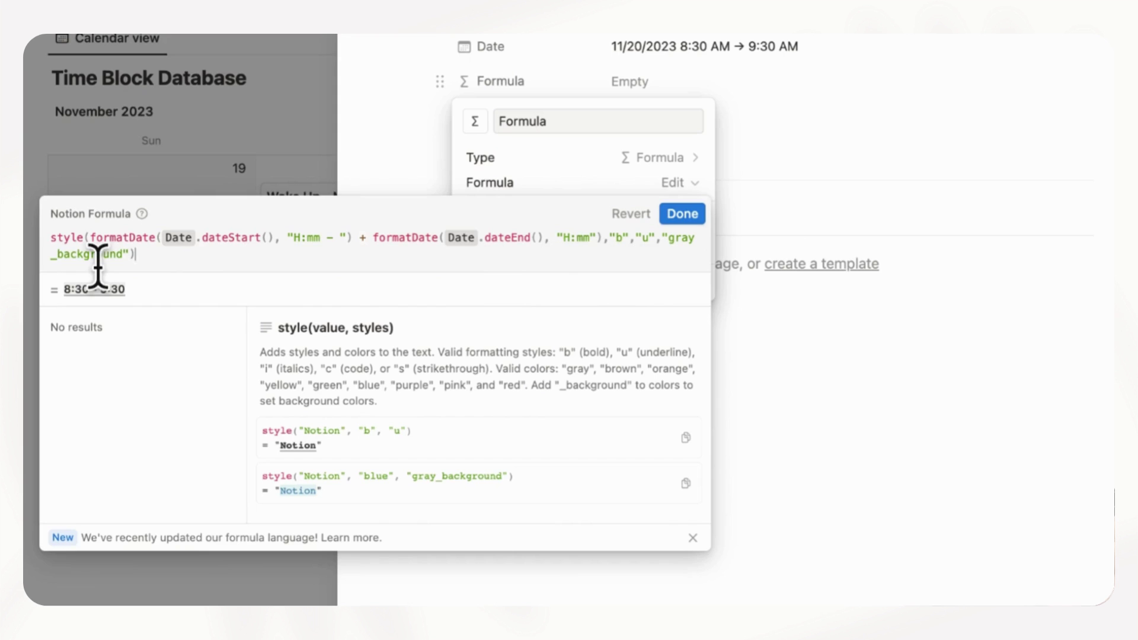
click(76, 240)
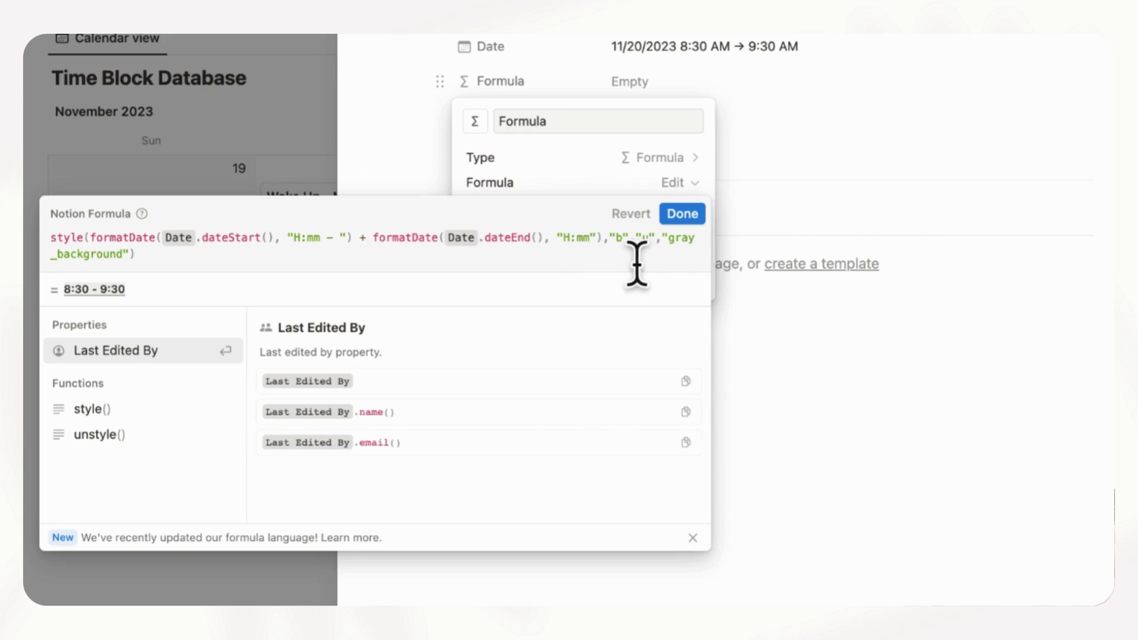
click(621, 238)
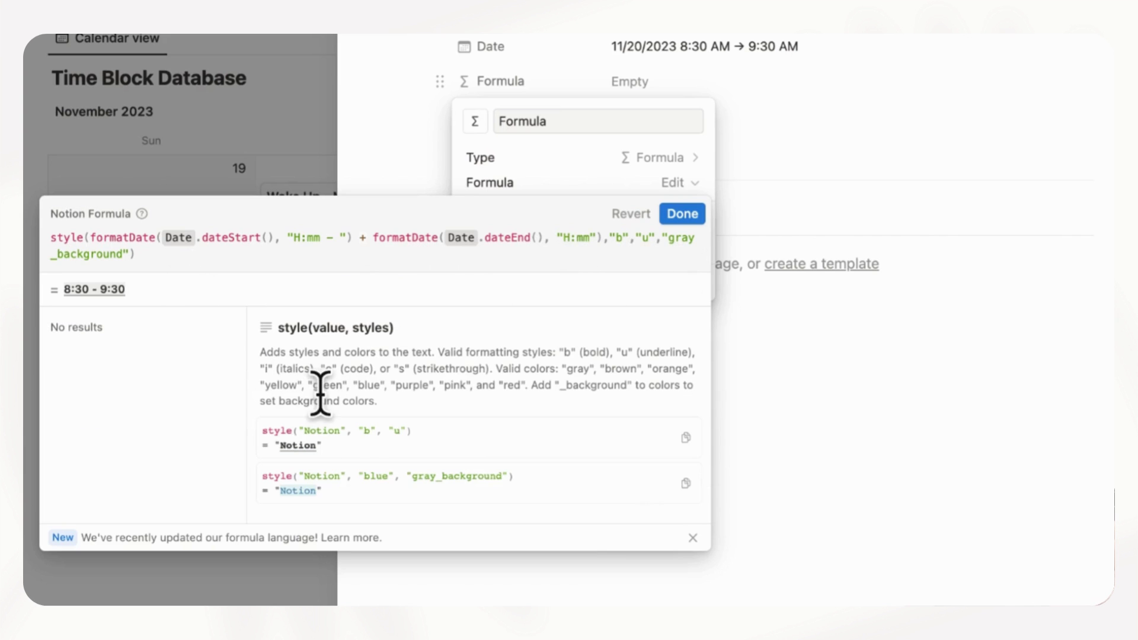
click(66, 238)
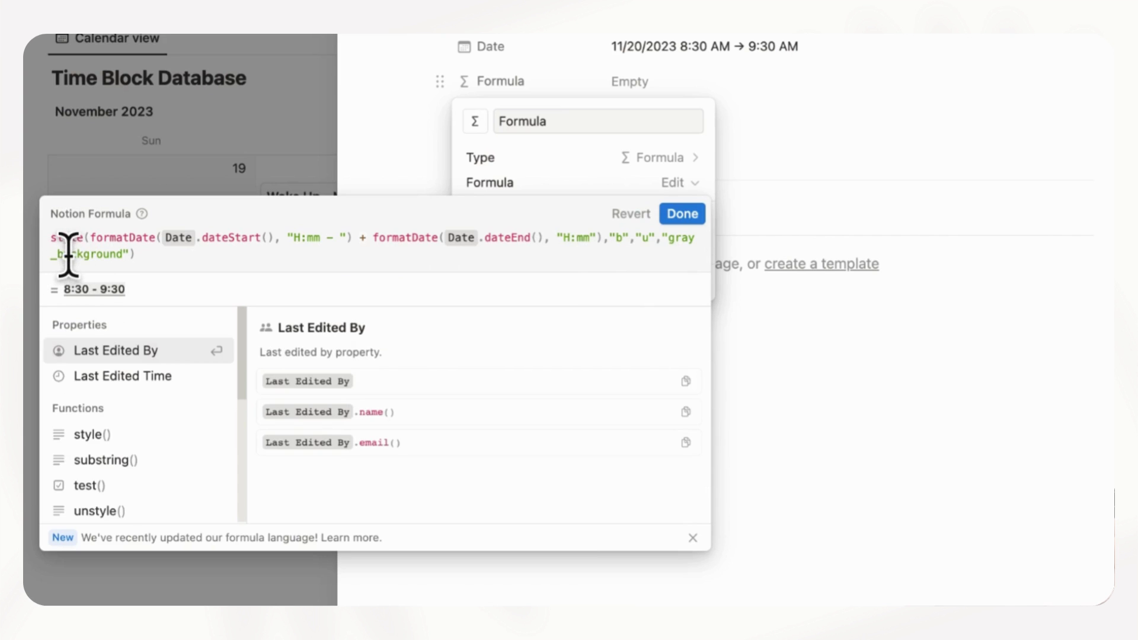
click(57, 238)
click(94, 238)
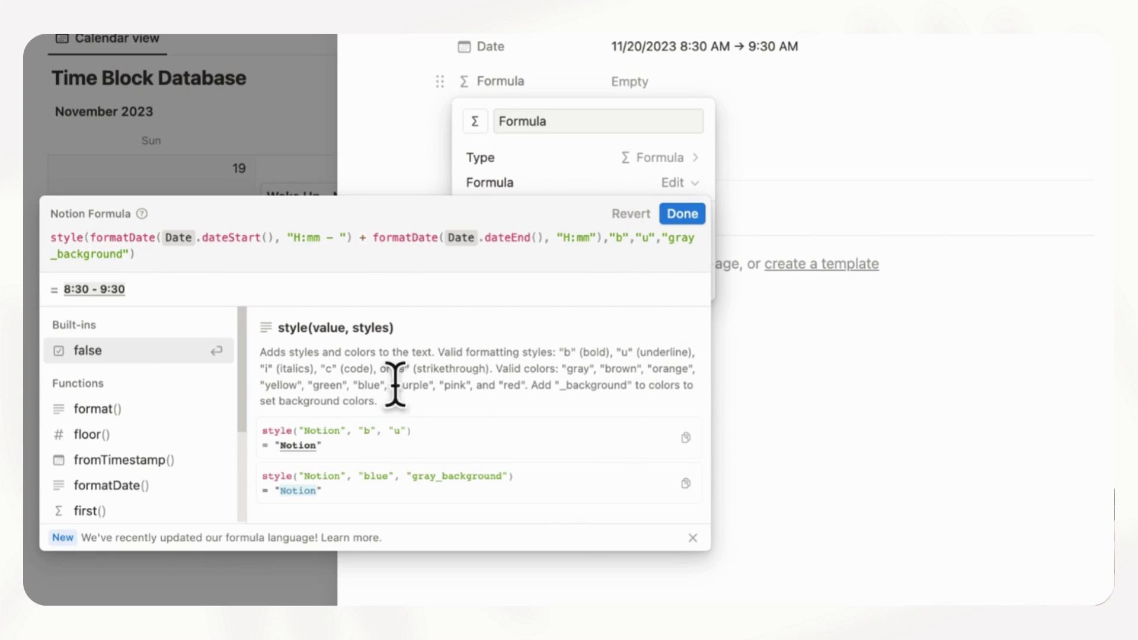
click(703, 221)
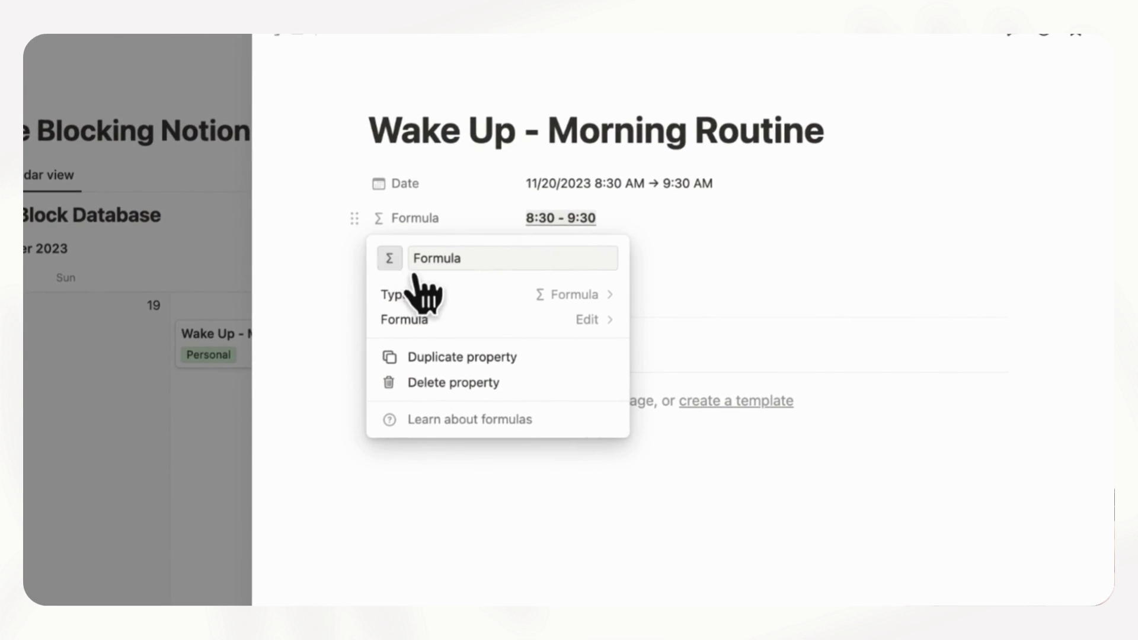
- Change the Formula property's icon to the clock, and close the Wake Up - Morning Routine entry
click(475, 121)
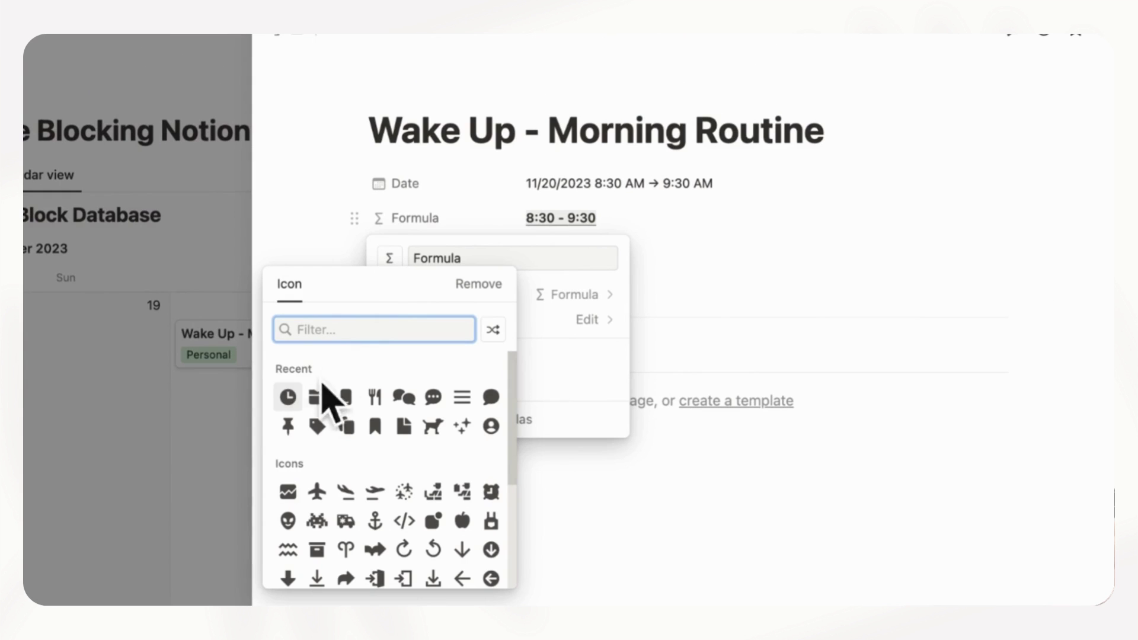
click(287, 396)
click(741, 273)
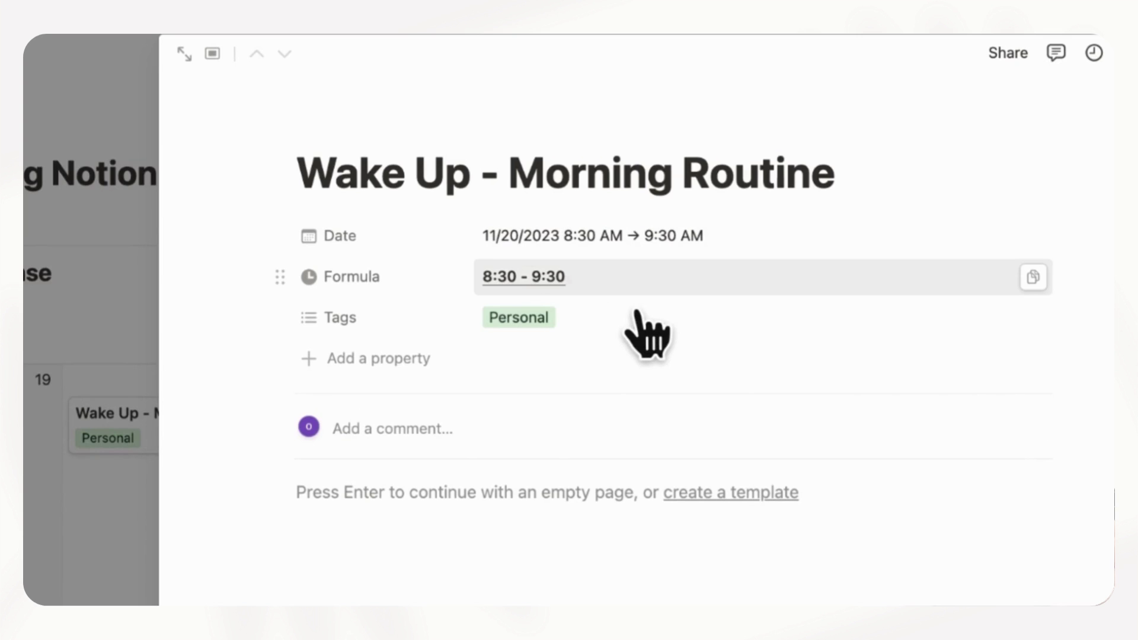
key(Escape)
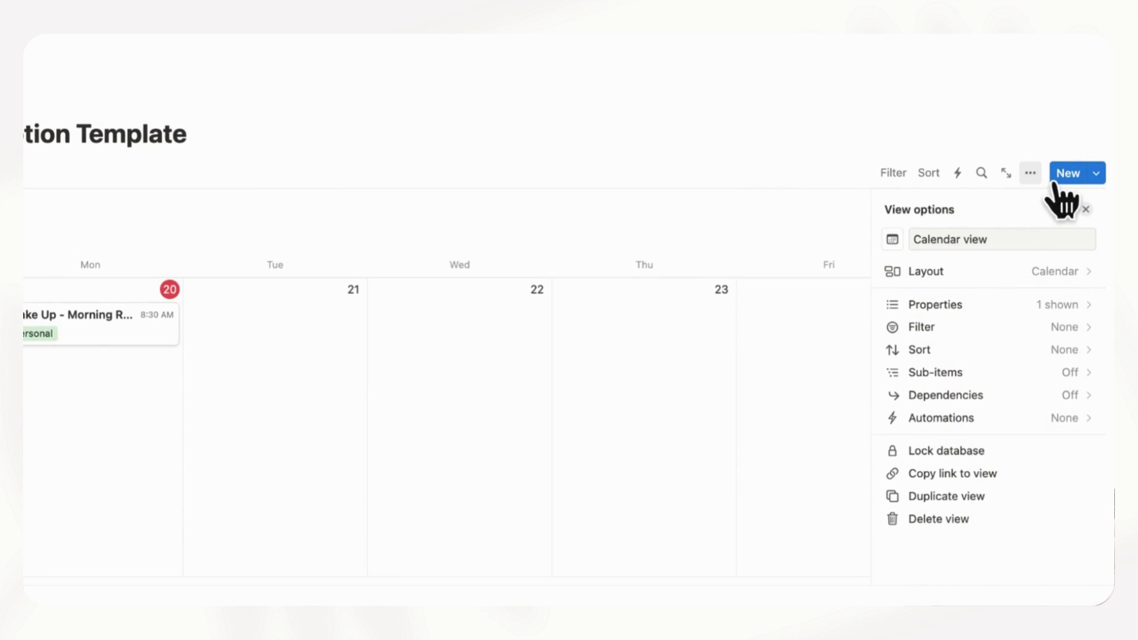
- Make the Formula property visible on the calendar view's entries, and close the view settings
click(1073, 307)
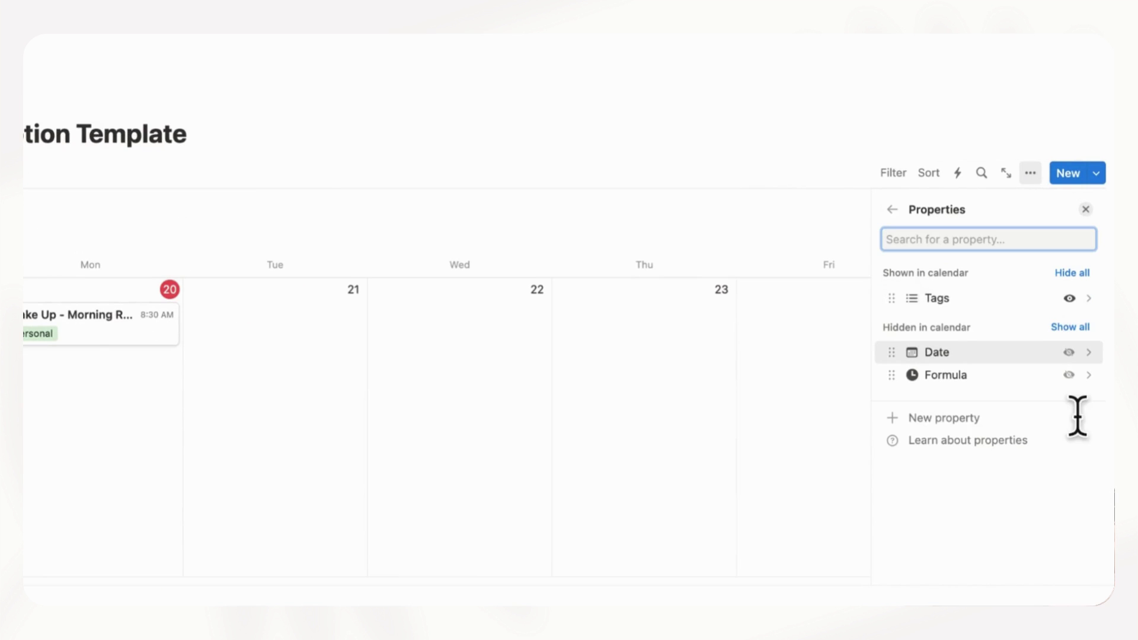
click(1070, 375)
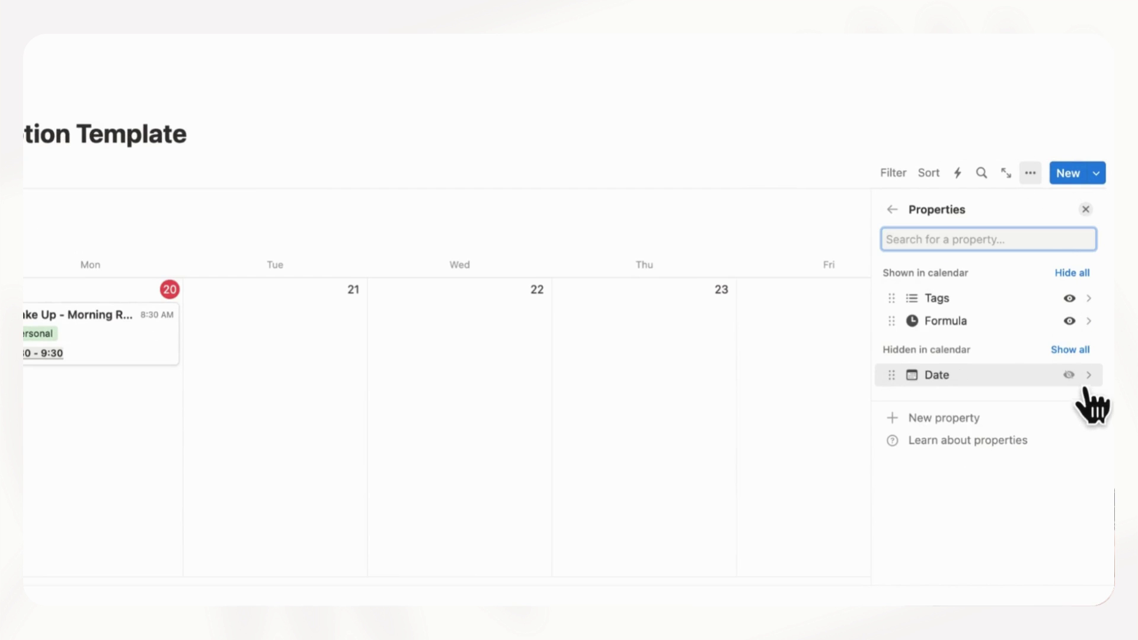
click(1104, 225)
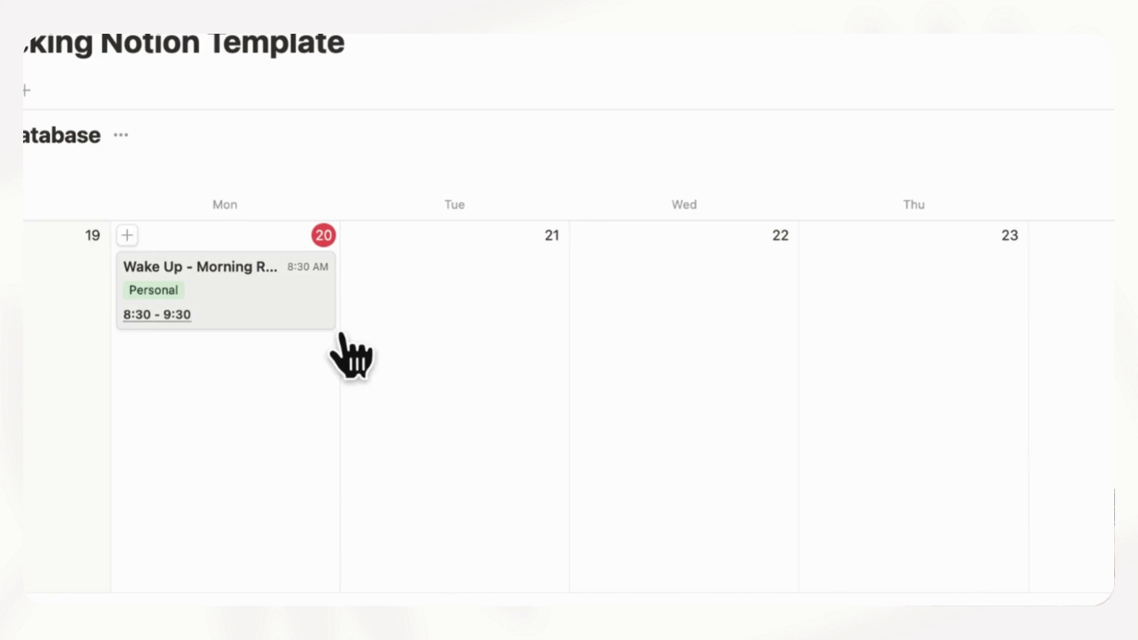
- Rename the Formula property as "Time" from the Wake Up - Morning Routine entry
click(175, 356)
click(427, 142)
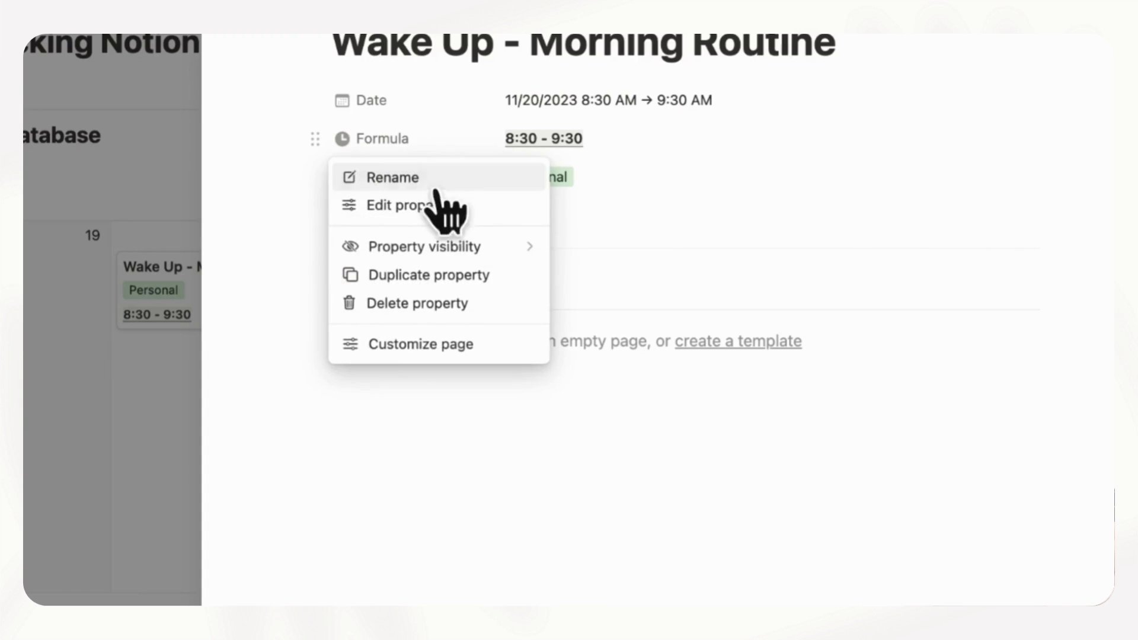
click(425, 201)
text(Tim)
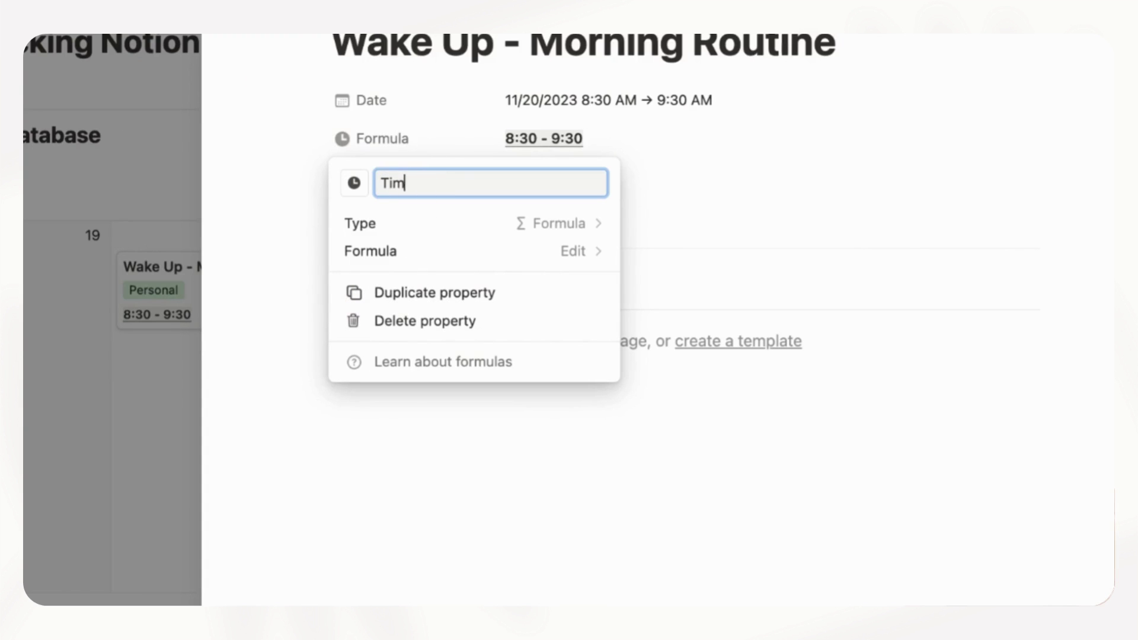
key(Escape)
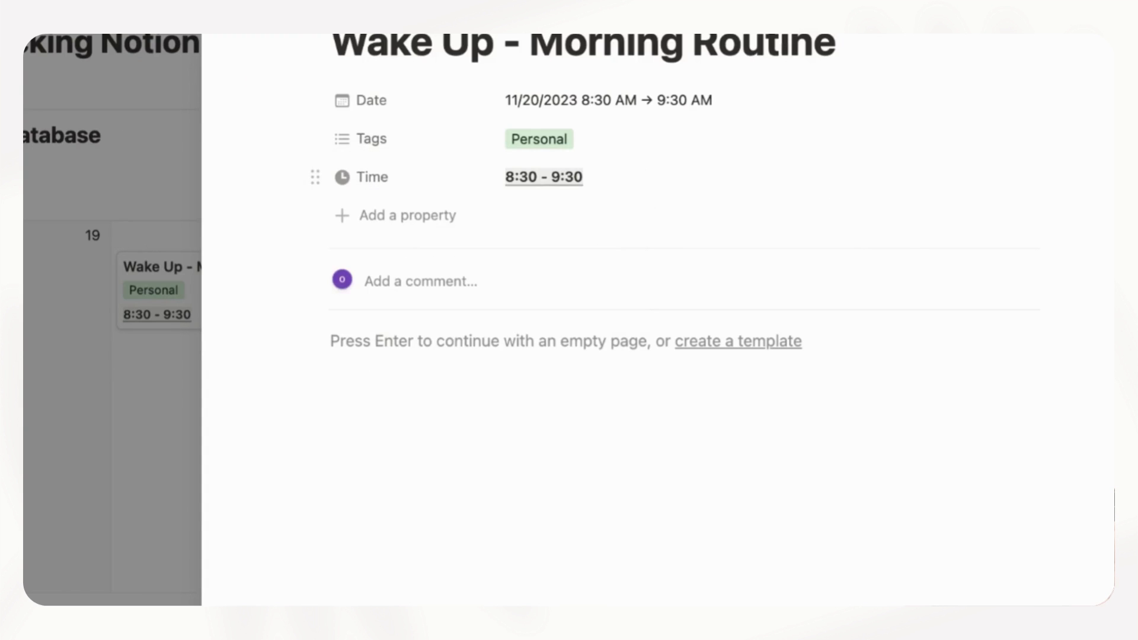
- Close the Wake Up - Morning Routine entry, and move the Time property above Tags in the calendar view's shown properties
key(Escape)
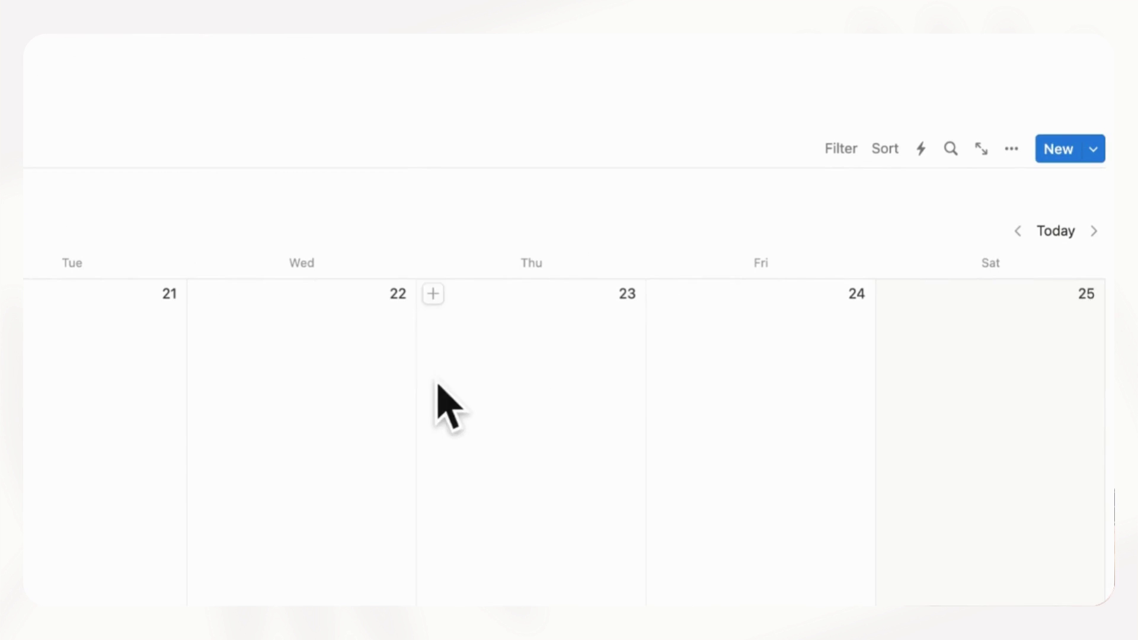
click(1011, 149)
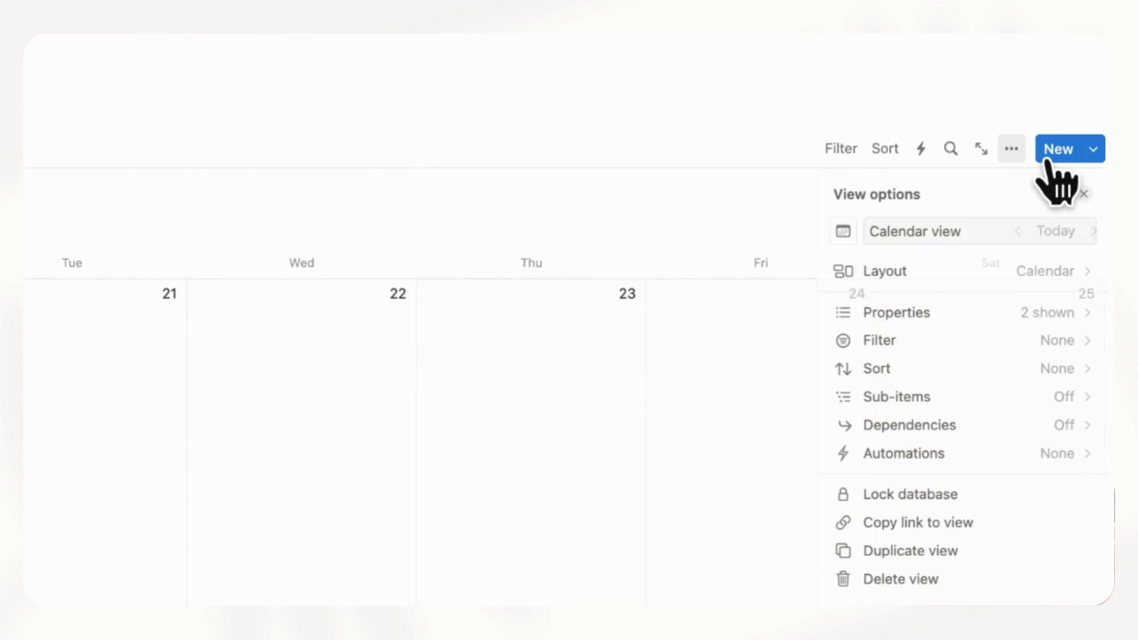
click(1043, 337)
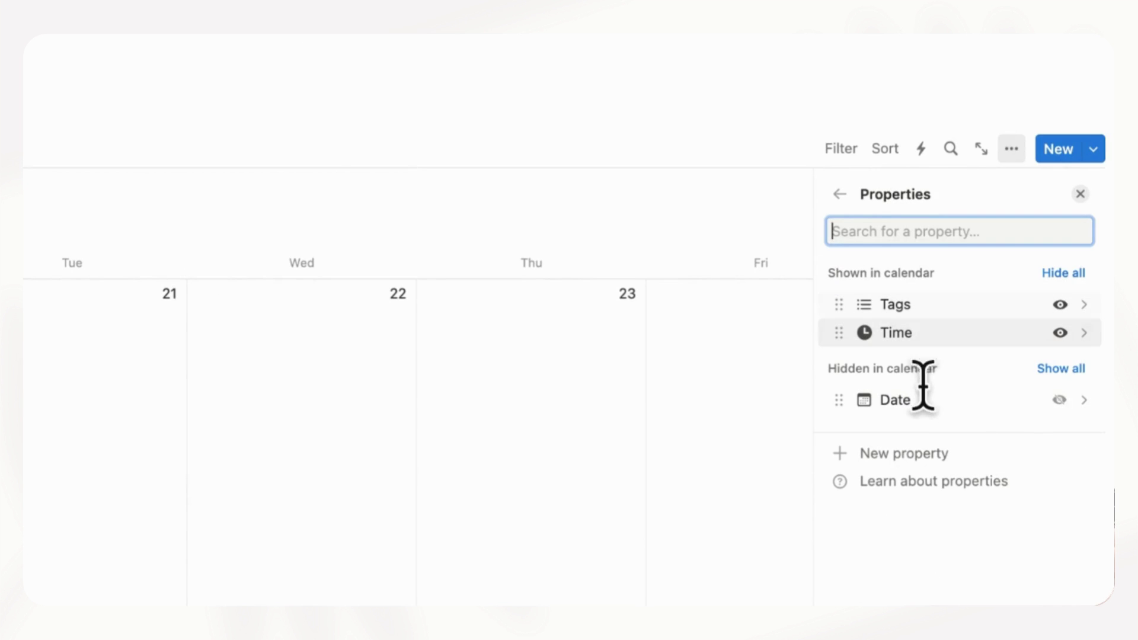
drag(927, 322, 928, 351)
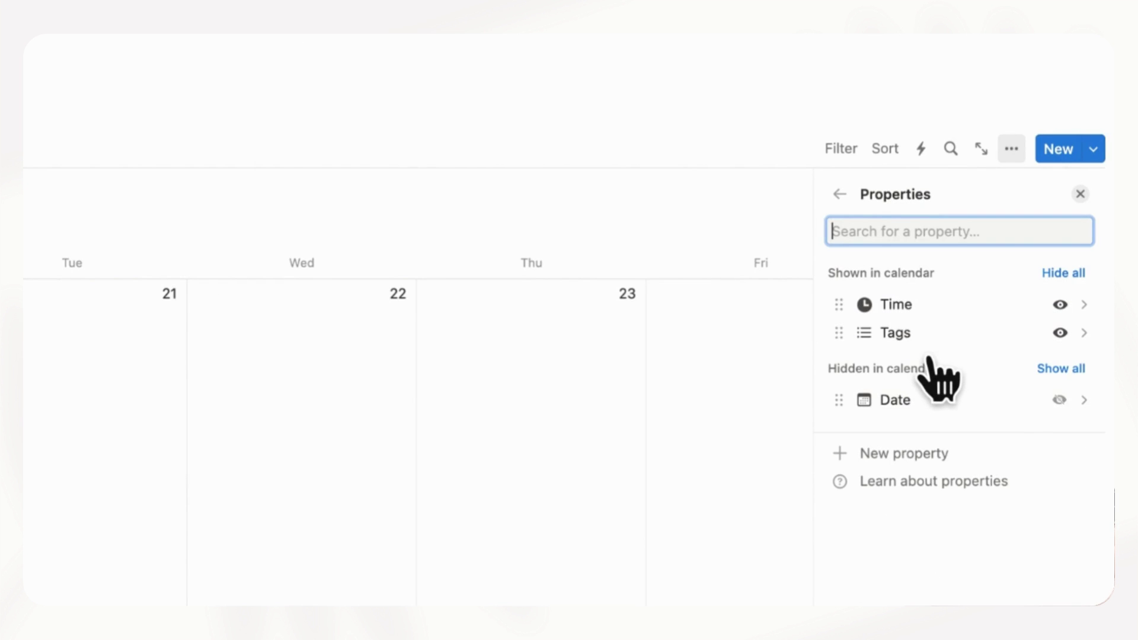
click(1103, 219)
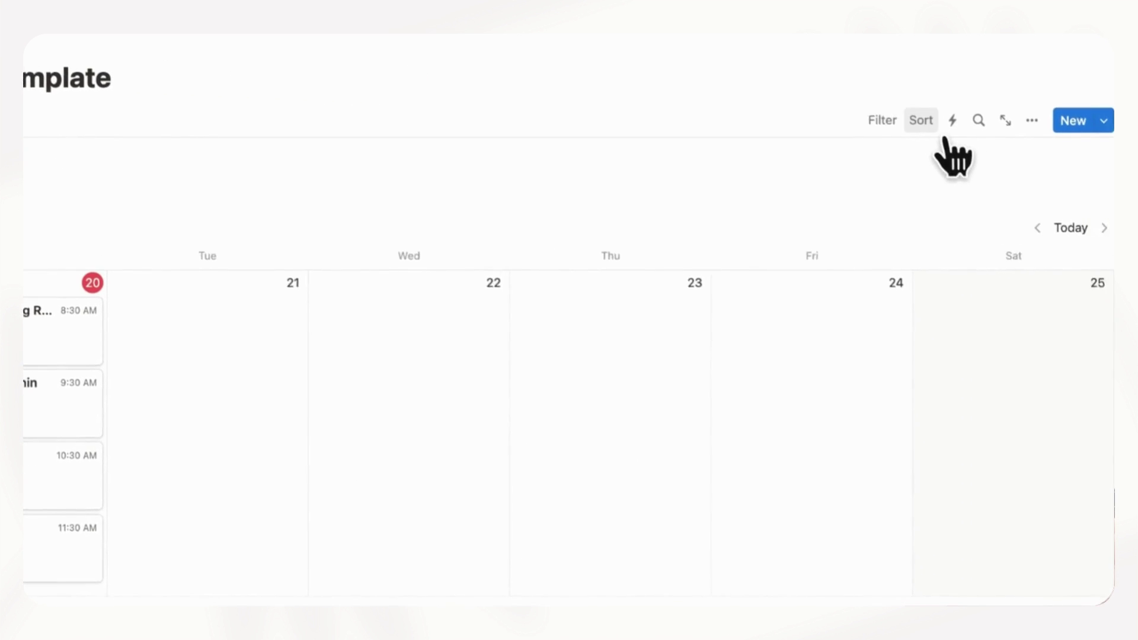
- Sort the calendar view by Date in ascending order, and save the sort to the view
click(944, 127)
click(857, 218)
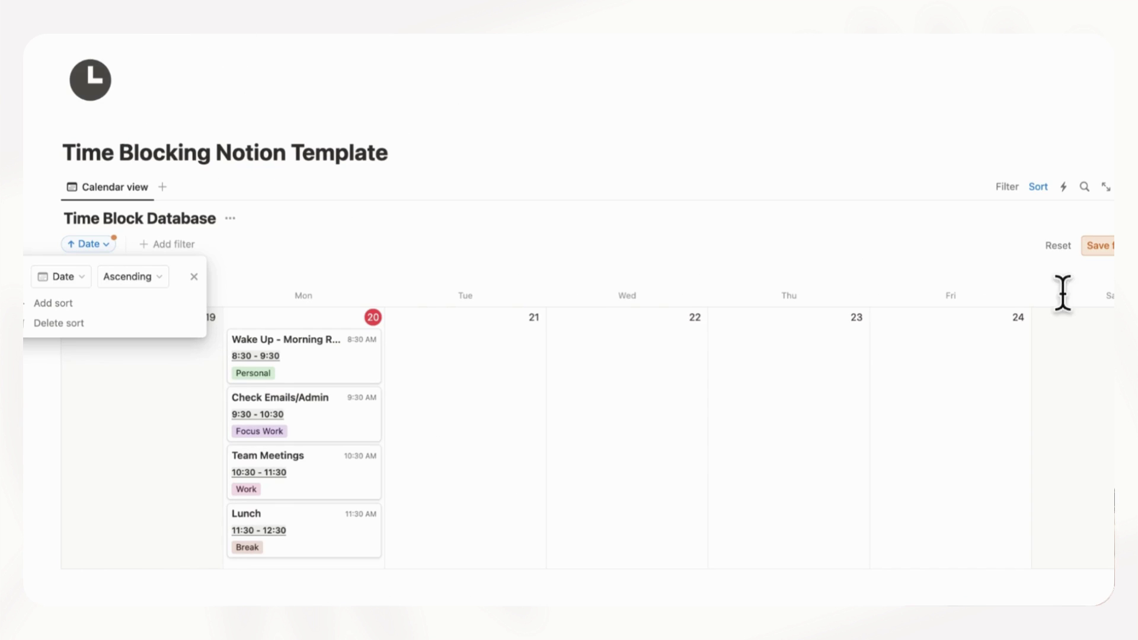
click(1098, 246)
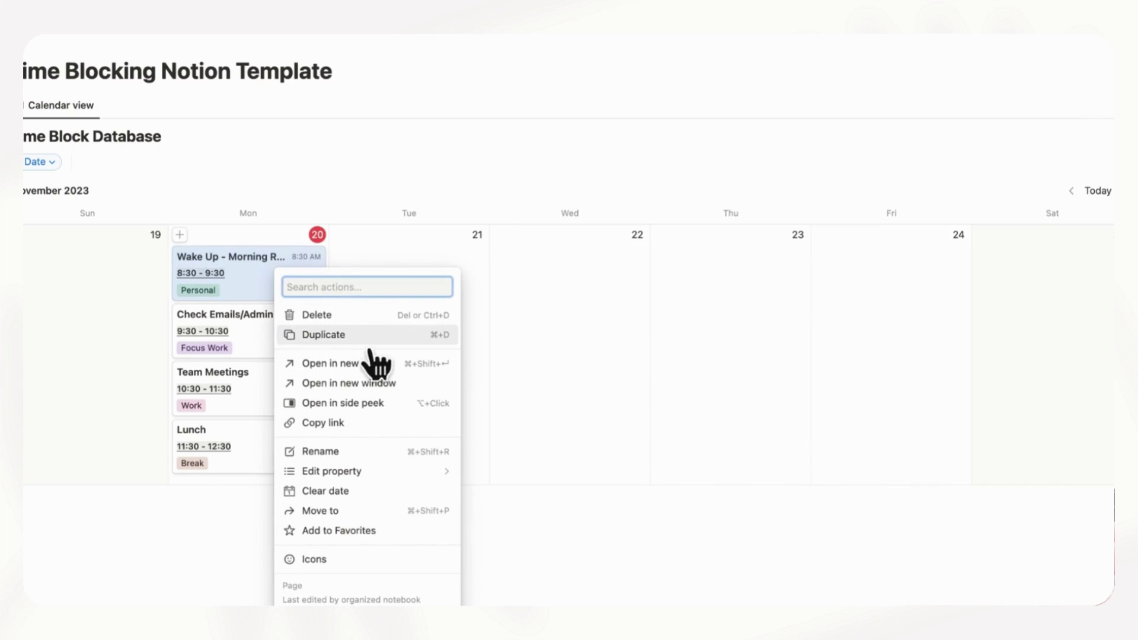
- Duplicate the Wake Up - Morning Routine entry onto each day from Tuesday 21 to Friday 24
click(360, 339)
drag(289, 355, 437, 291)
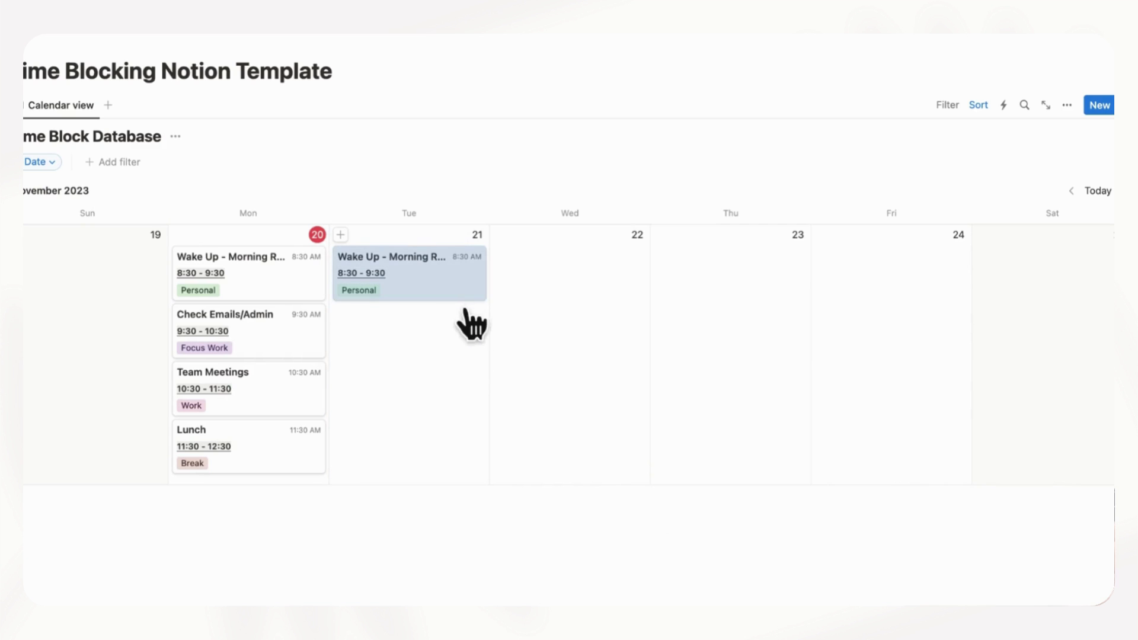
right_click(452, 284)
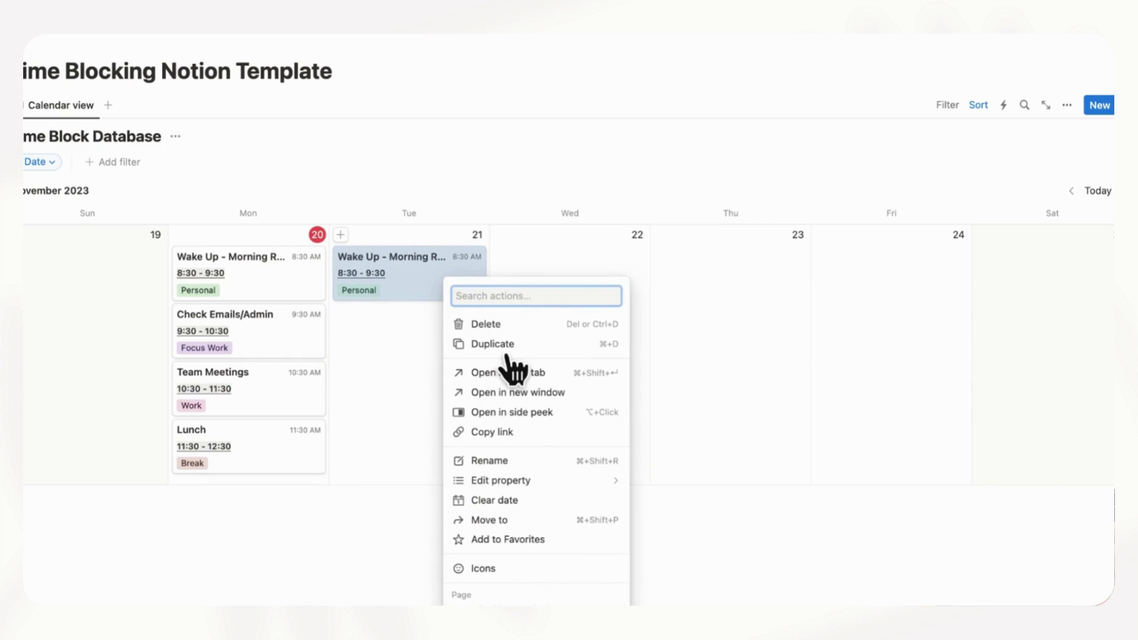
click(498, 345)
drag(436, 356, 560, 295)
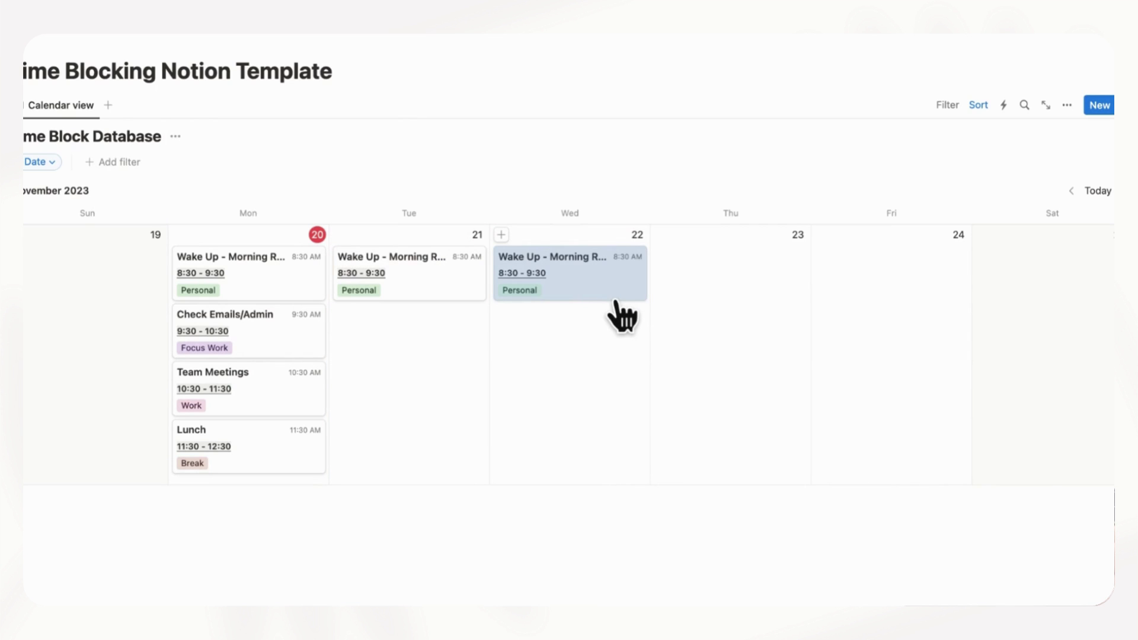
key(ctrl+d)
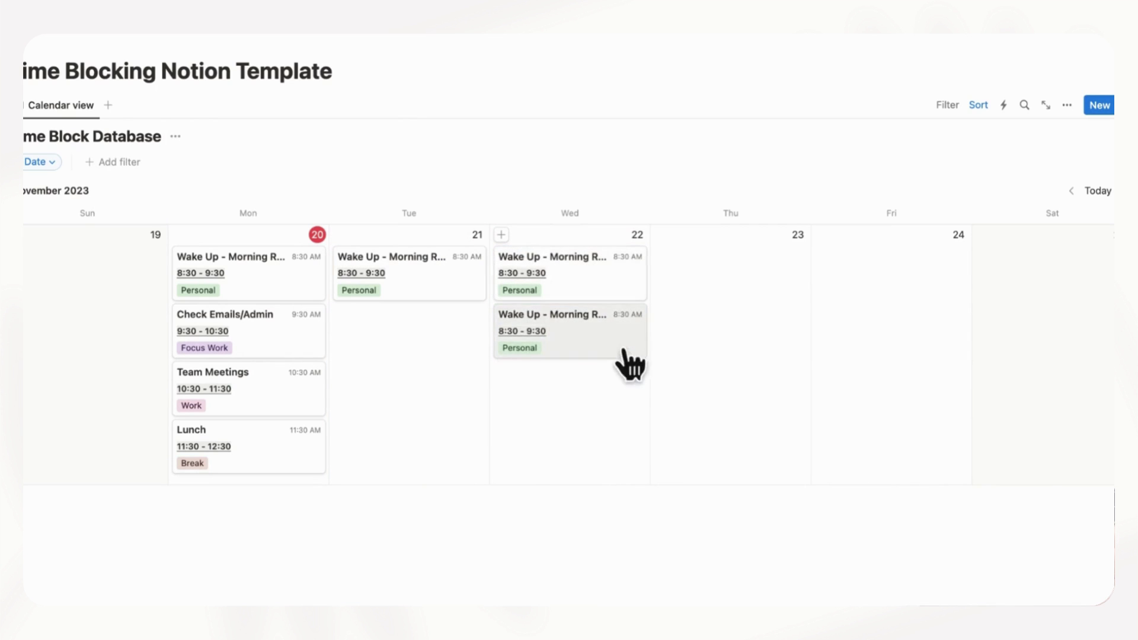
drag(651, 350, 737, 320)
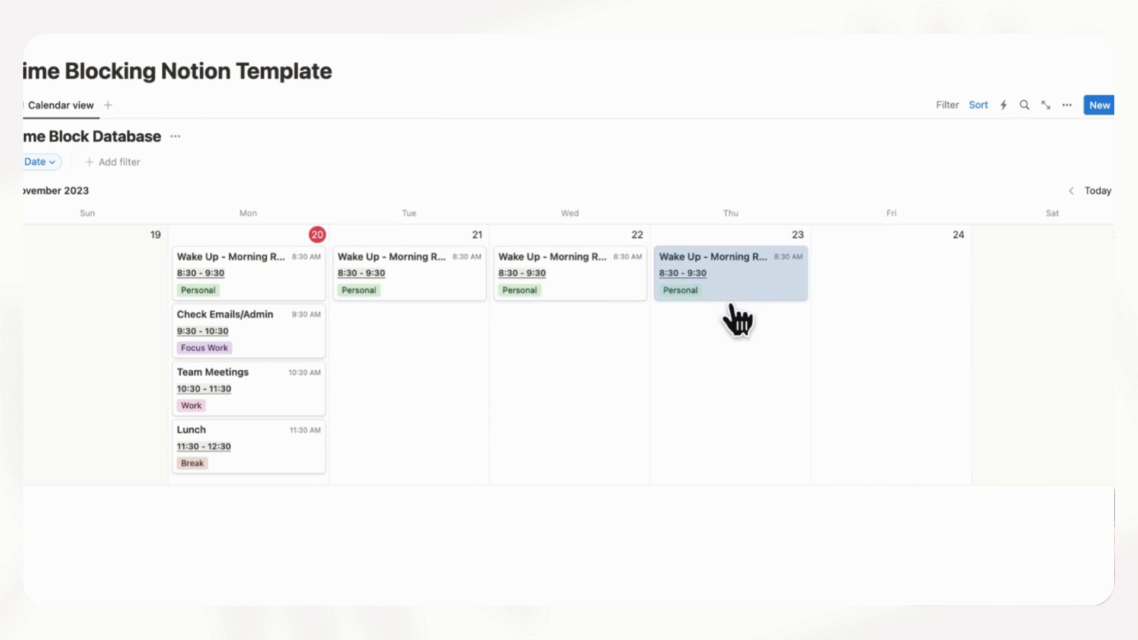
key(ctrl+d)
drag(778, 366, 890, 309)
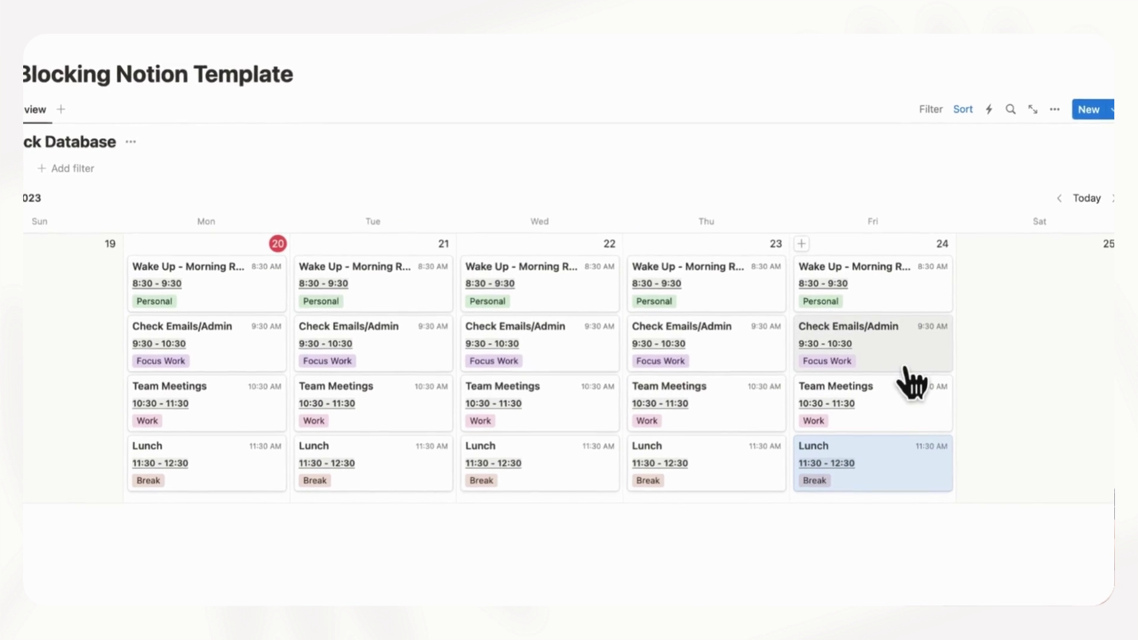
- Hide the database title in the calendar view's layout settings, and duplicate the calendar view
click(1017, 124)
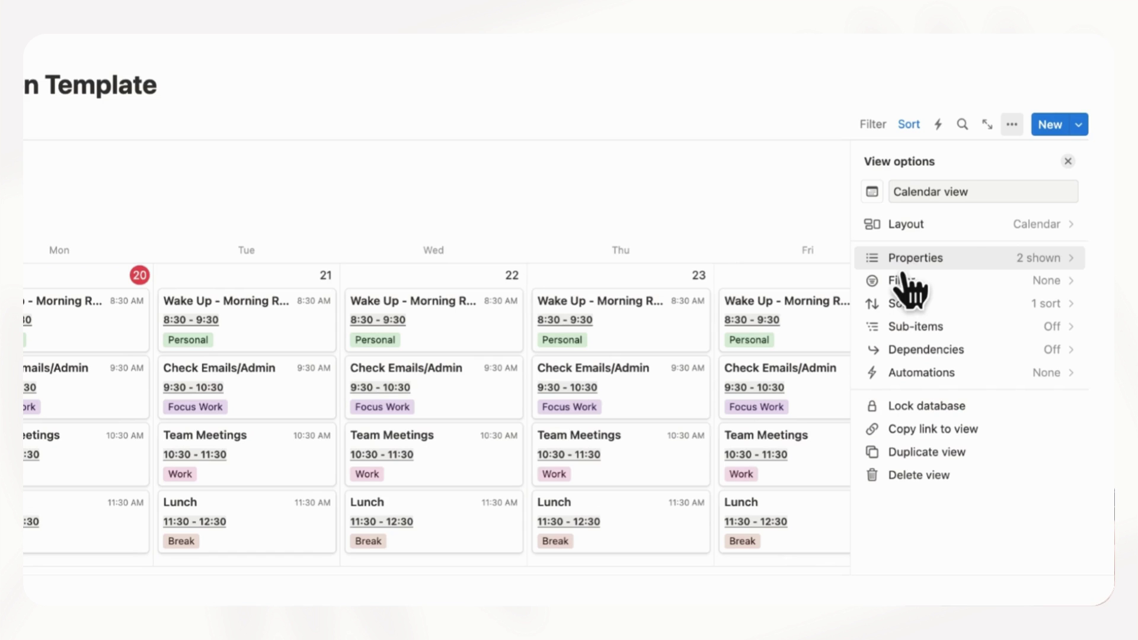
click(999, 230)
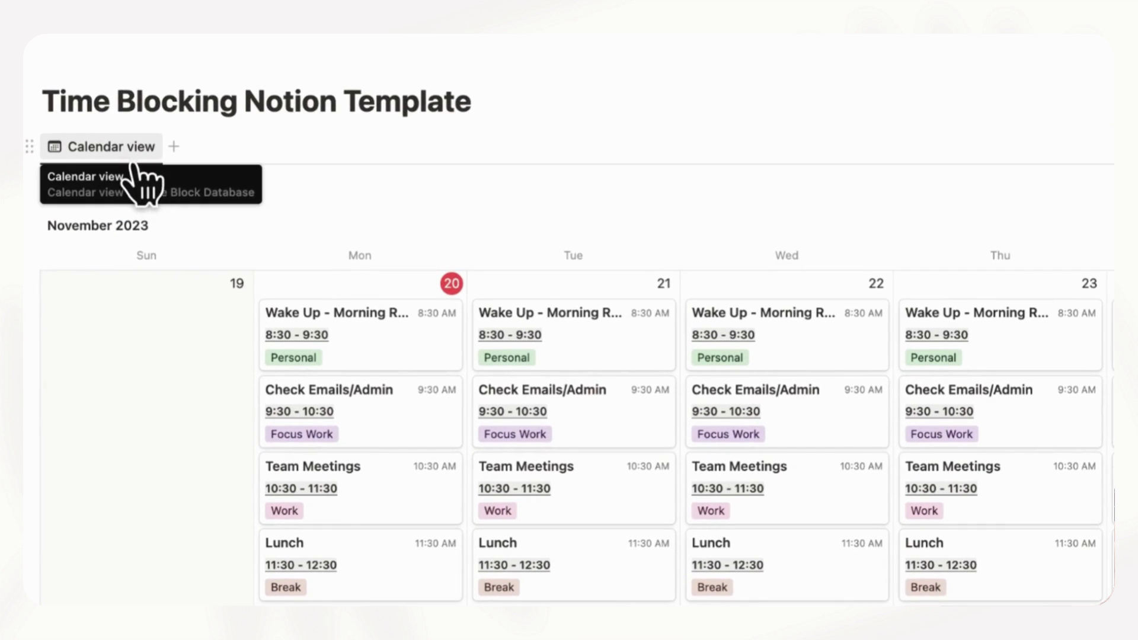
click(133, 168)
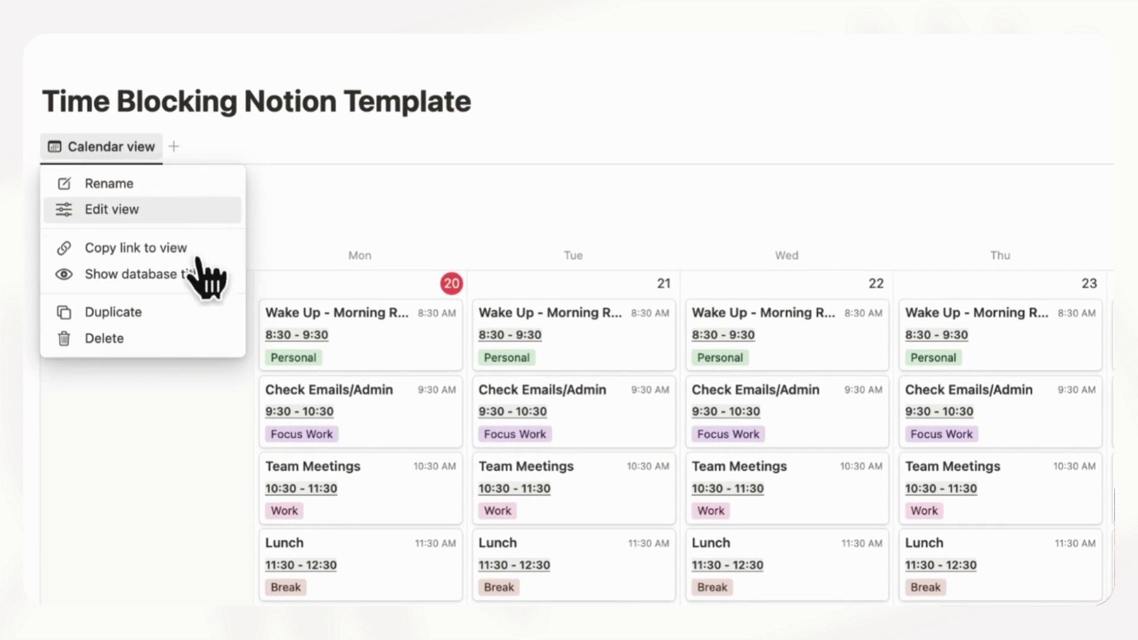
click(192, 323)
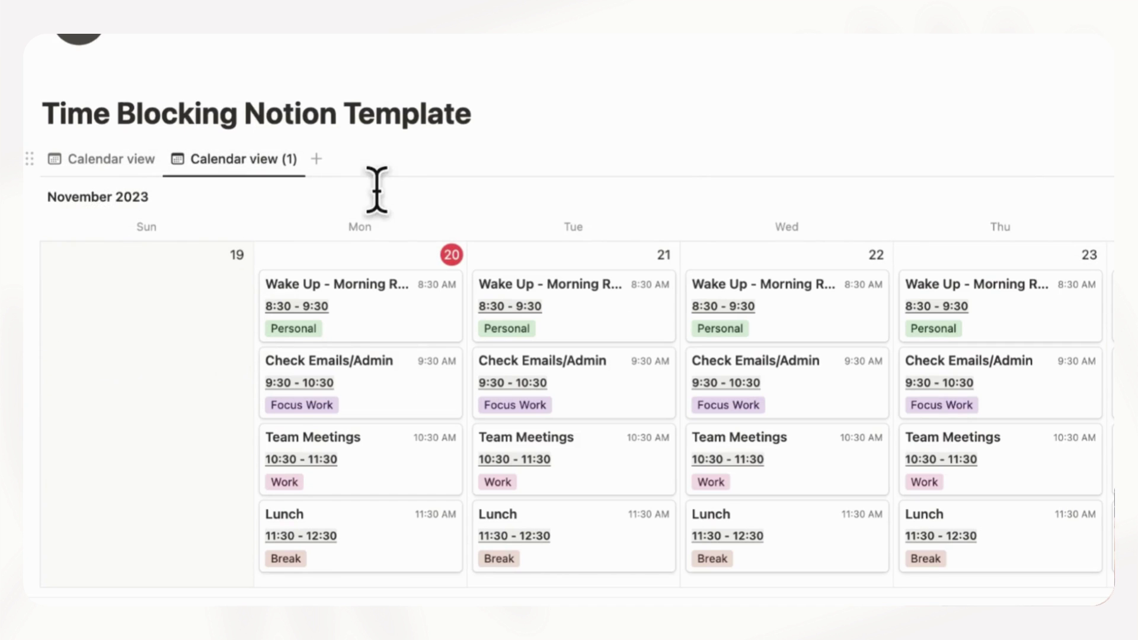
- Change the duplicated view's layout to Board, and close the layout settings
click(969, 85)
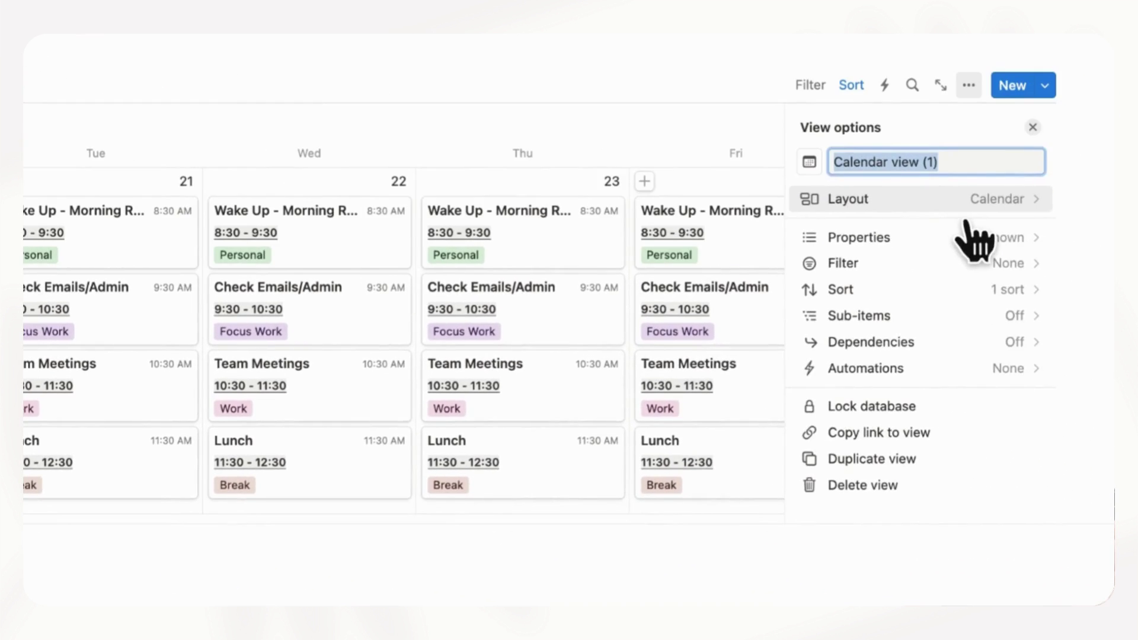
click(964, 208)
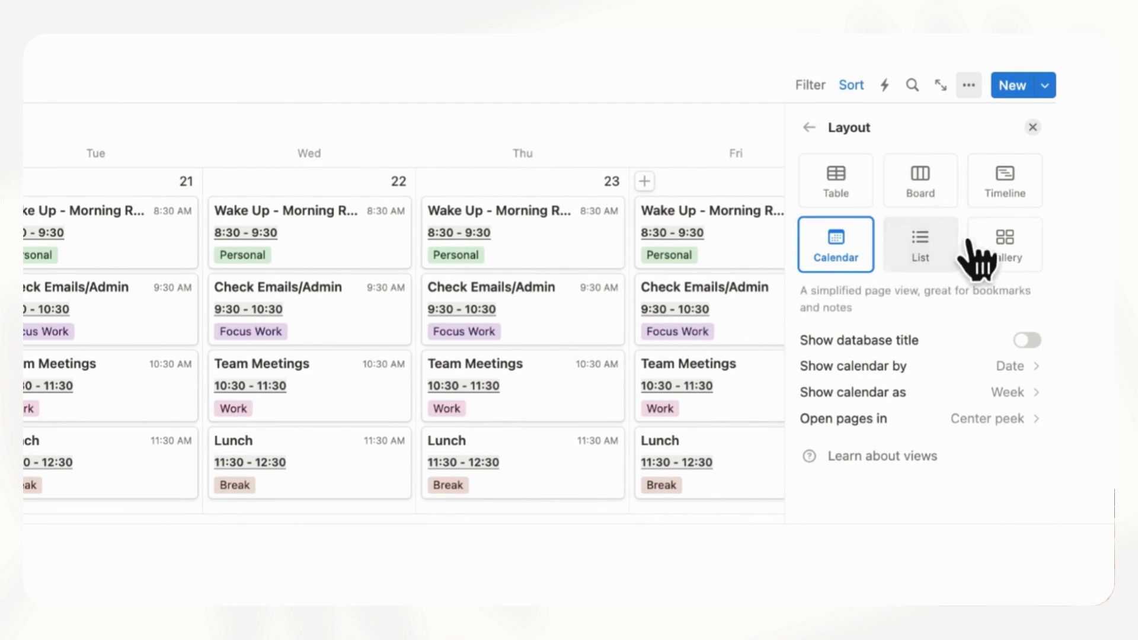
click(947, 203)
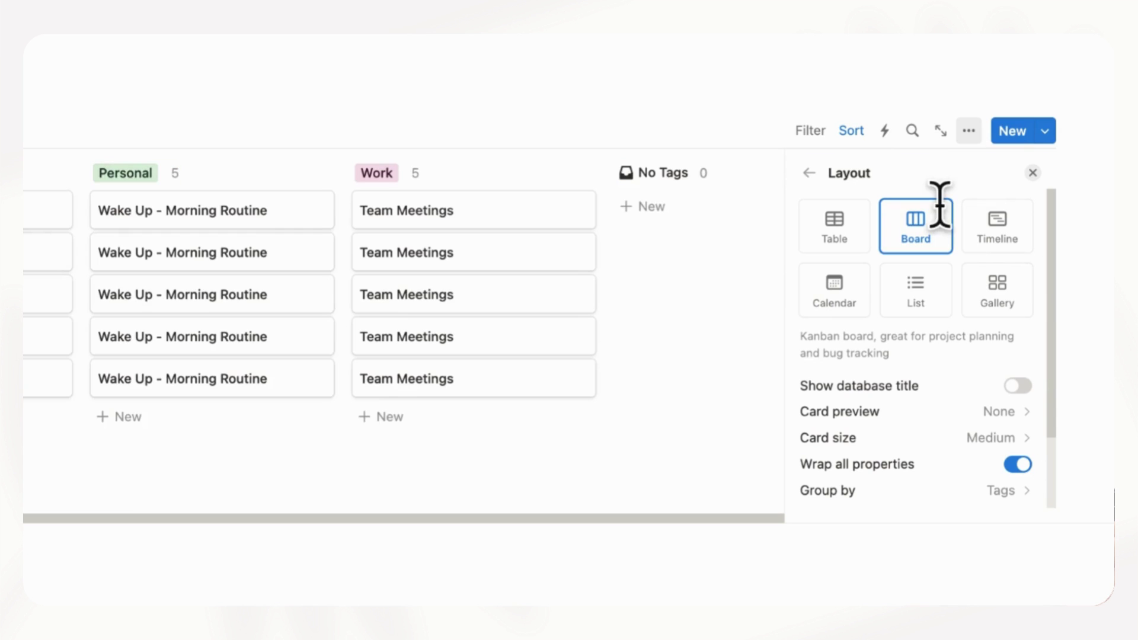
click(1033, 173)
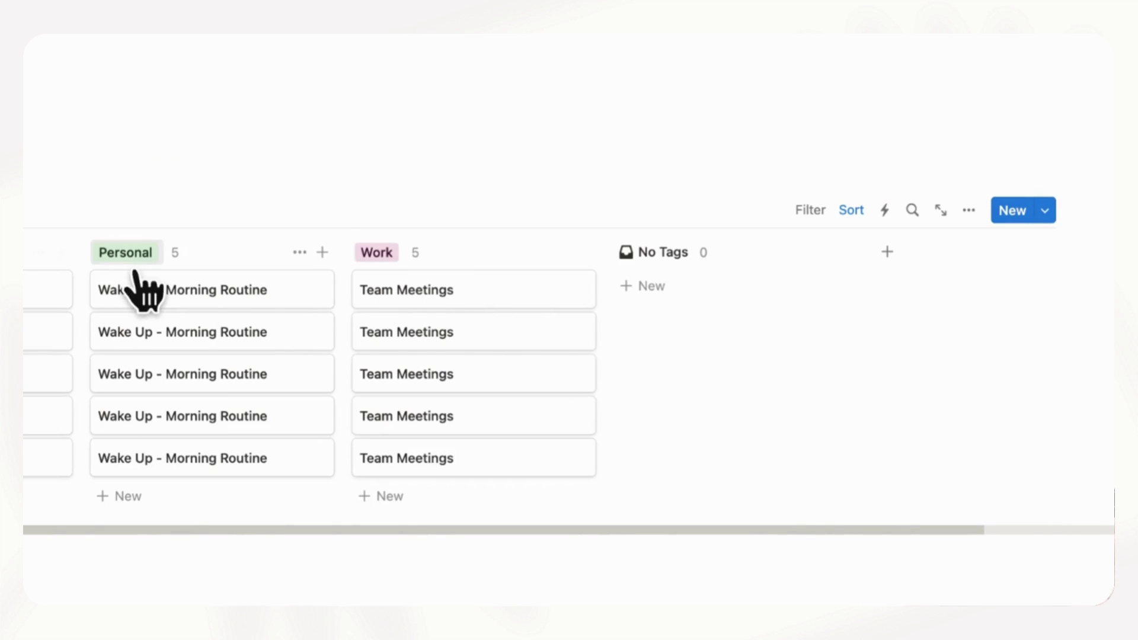
- Group the board by Date with one group per Day, and turn on column colors
click(969, 210)
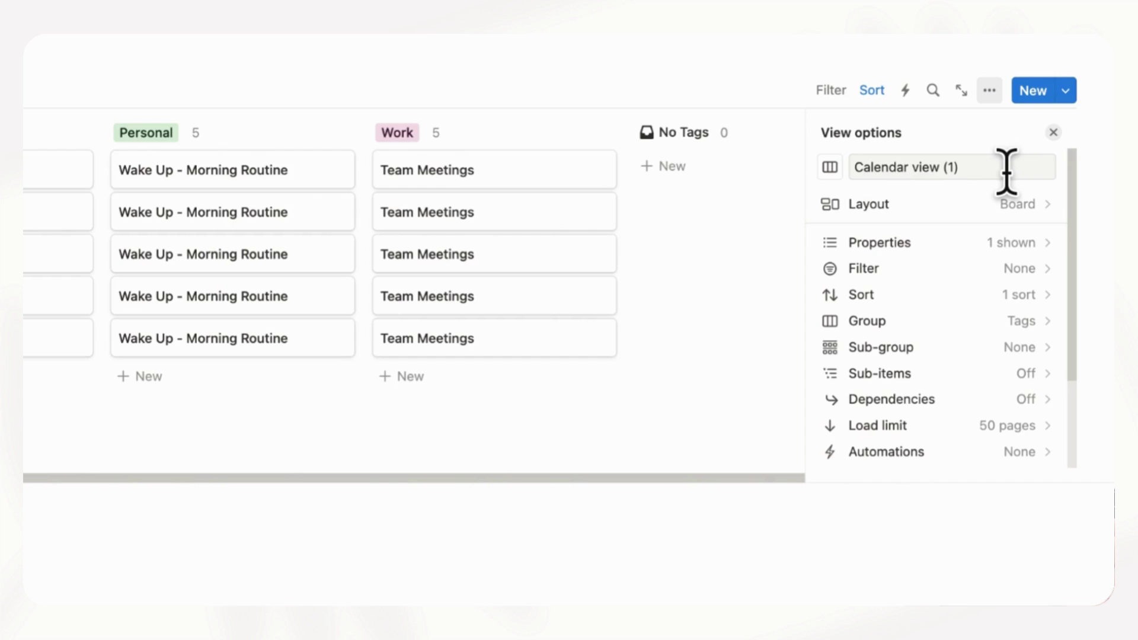
click(1015, 325)
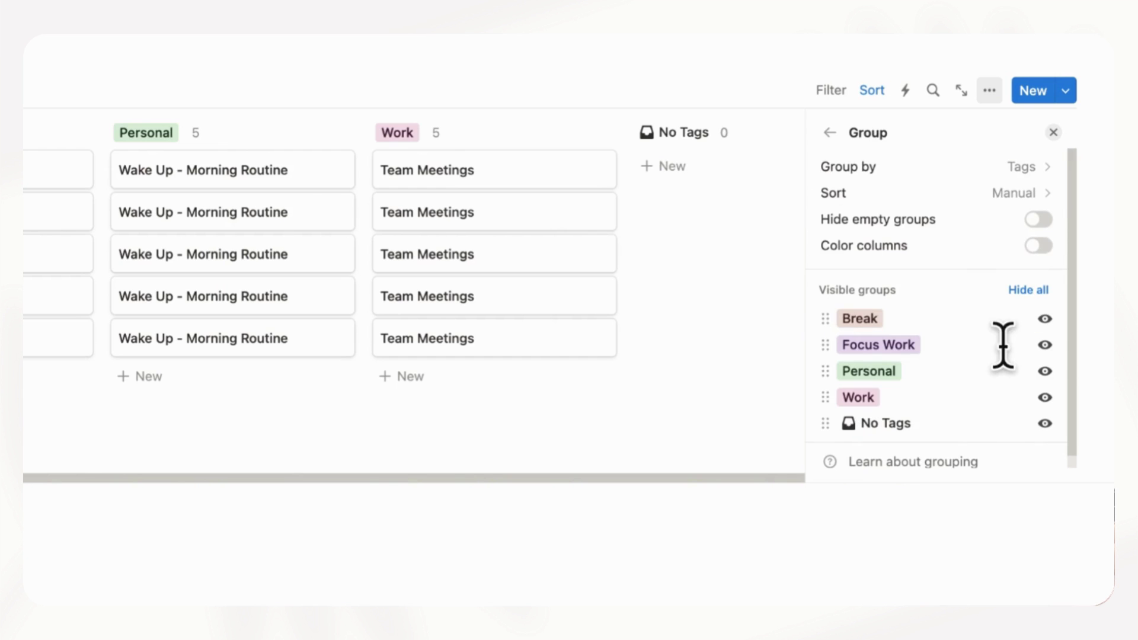
click(1018, 201)
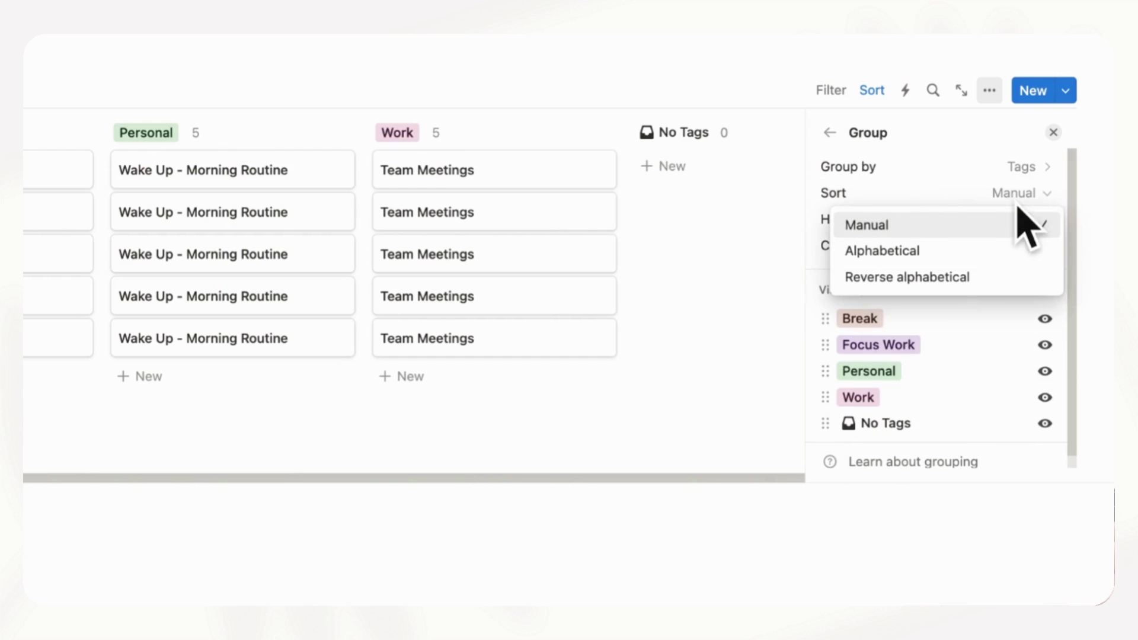
click(1030, 181)
click(1029, 172)
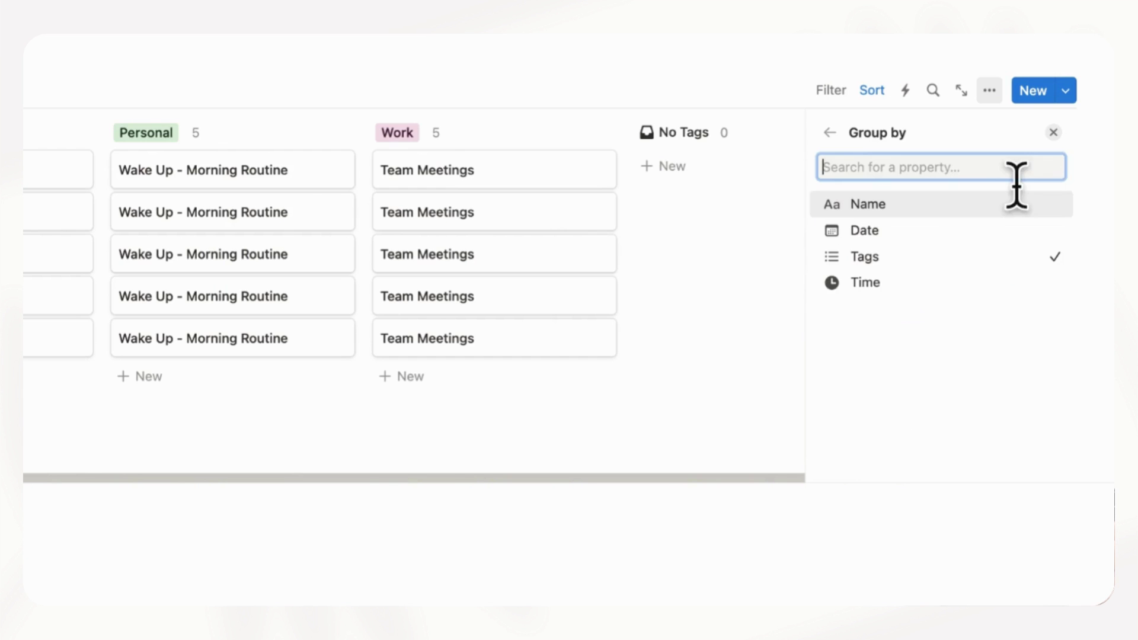
click(1010, 237)
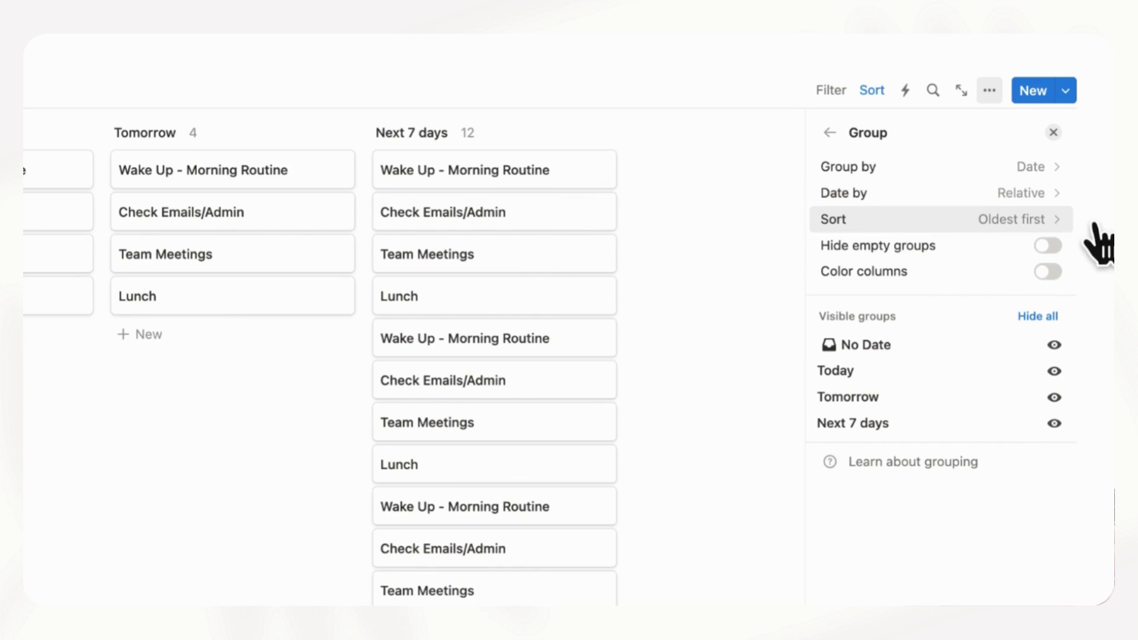
click(1043, 201)
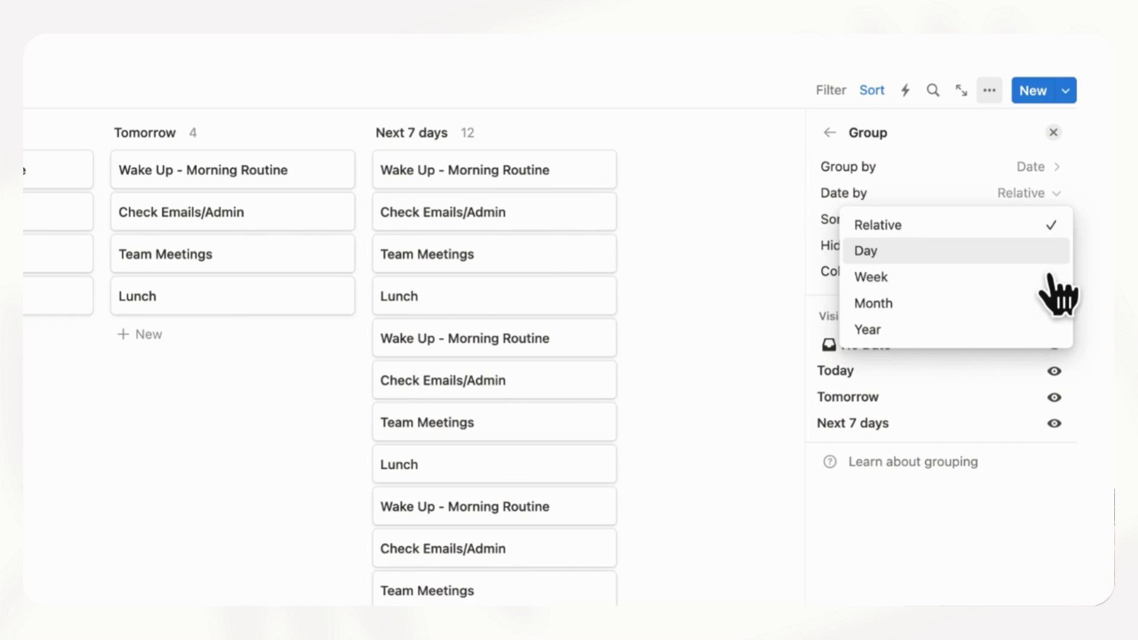
click(1050, 256)
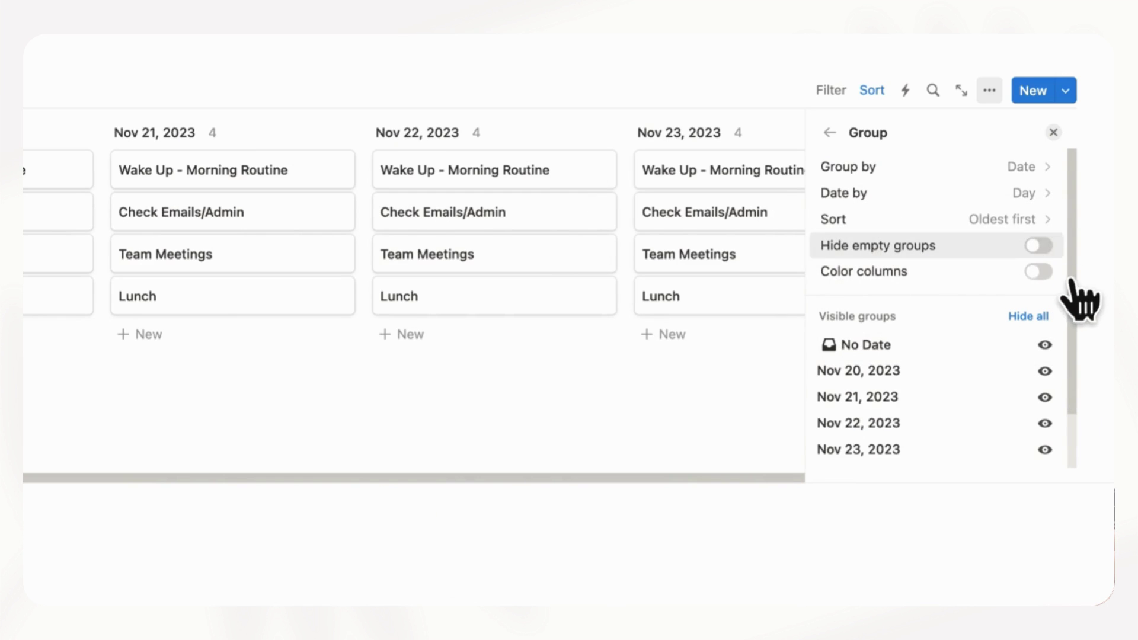
click(1056, 280)
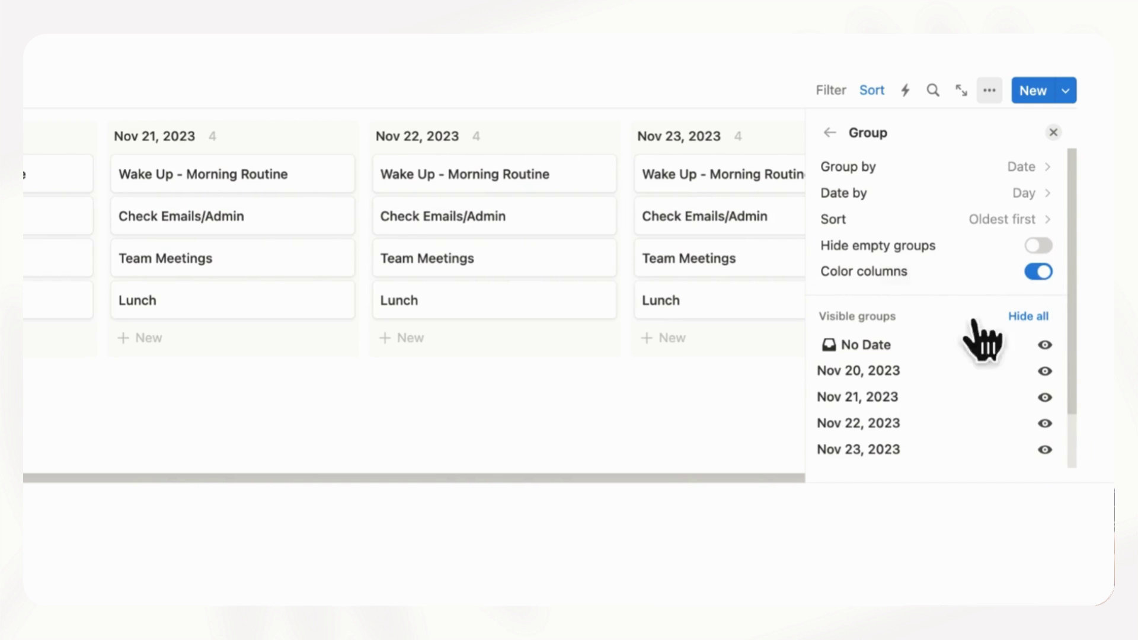
- Show the Tags and Time properties on the board's cards, place Time above Tags, and close the view options
click(830, 133)
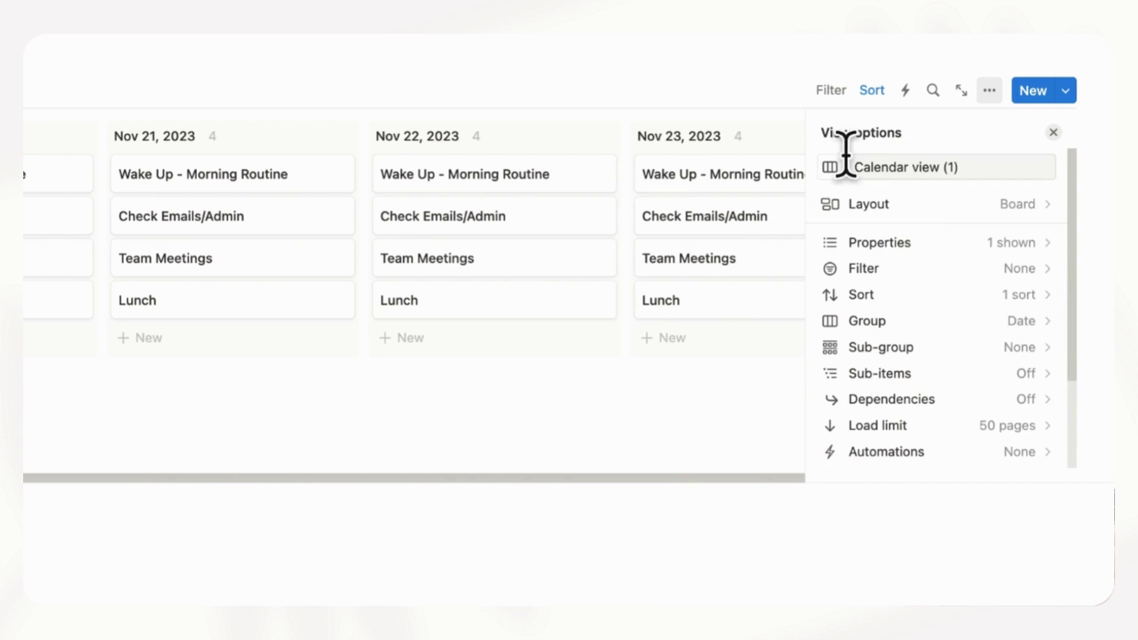
click(1038, 255)
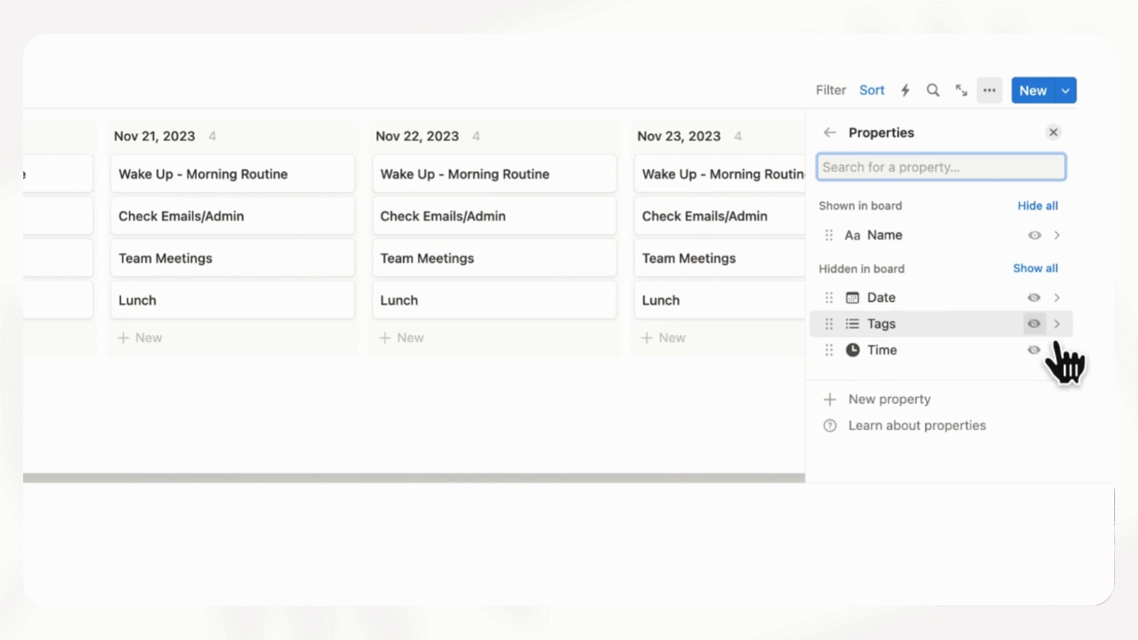
click(1035, 323)
click(1035, 350)
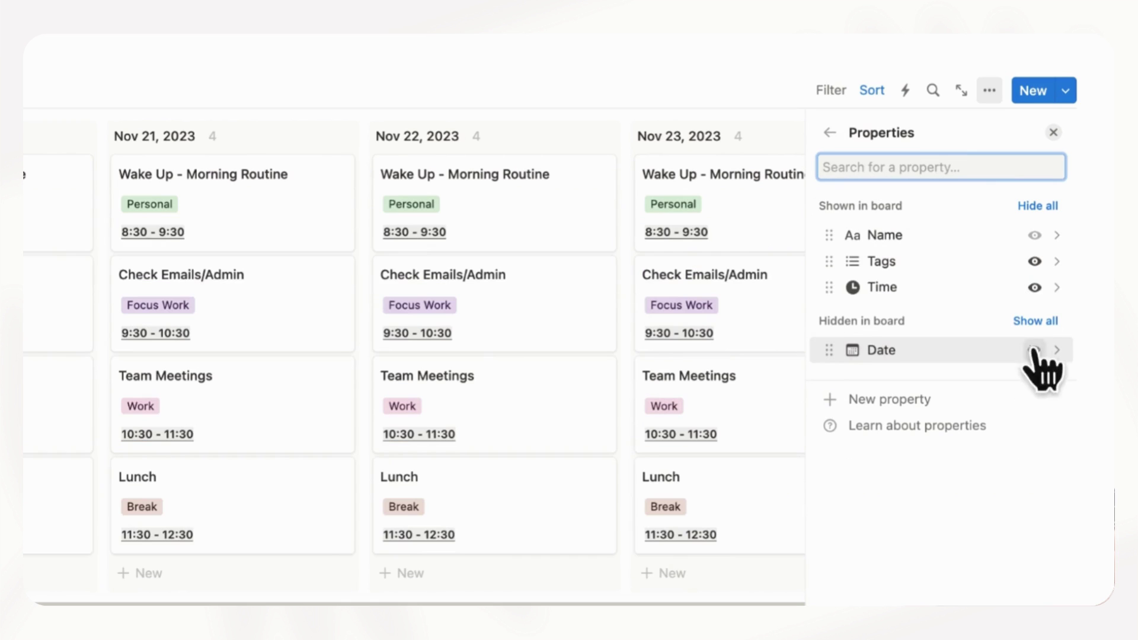
drag(944, 299, 943, 276)
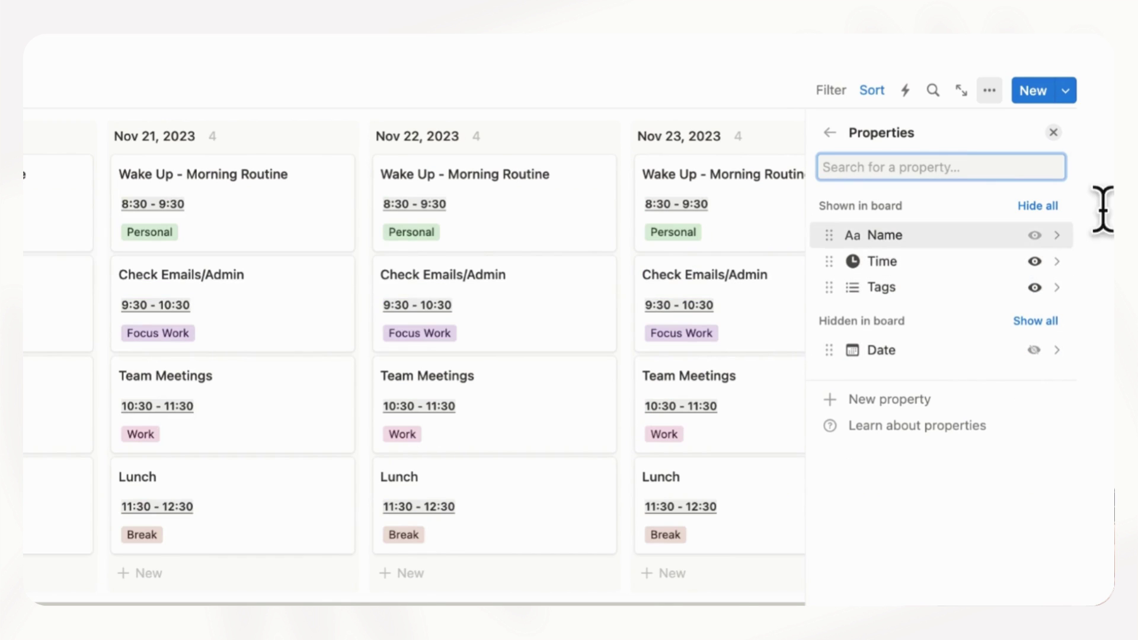
click(1053, 132)
- Filter the board by Date relative to today, set to This week, and save the filter for everyone
scroll(504, 382, right, 5)
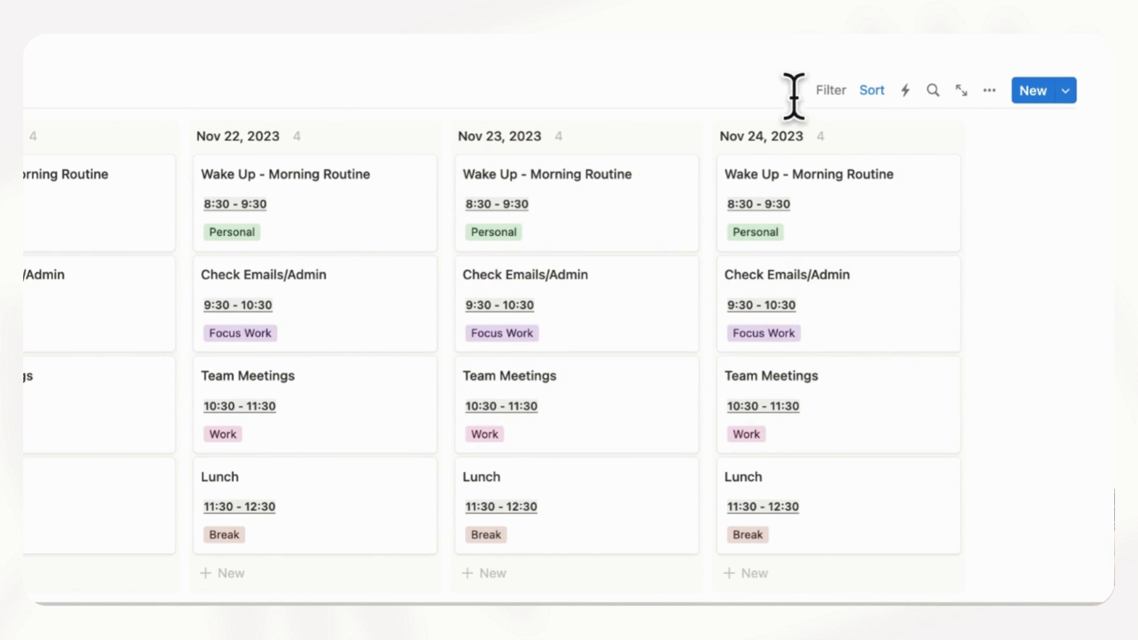
click(834, 95)
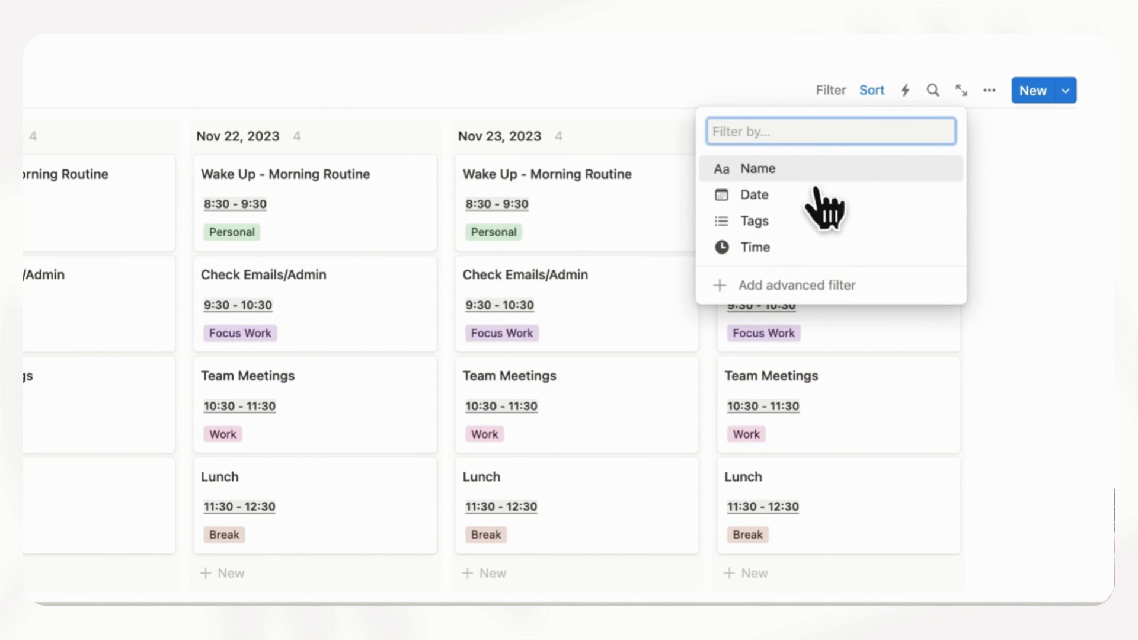
click(798, 205)
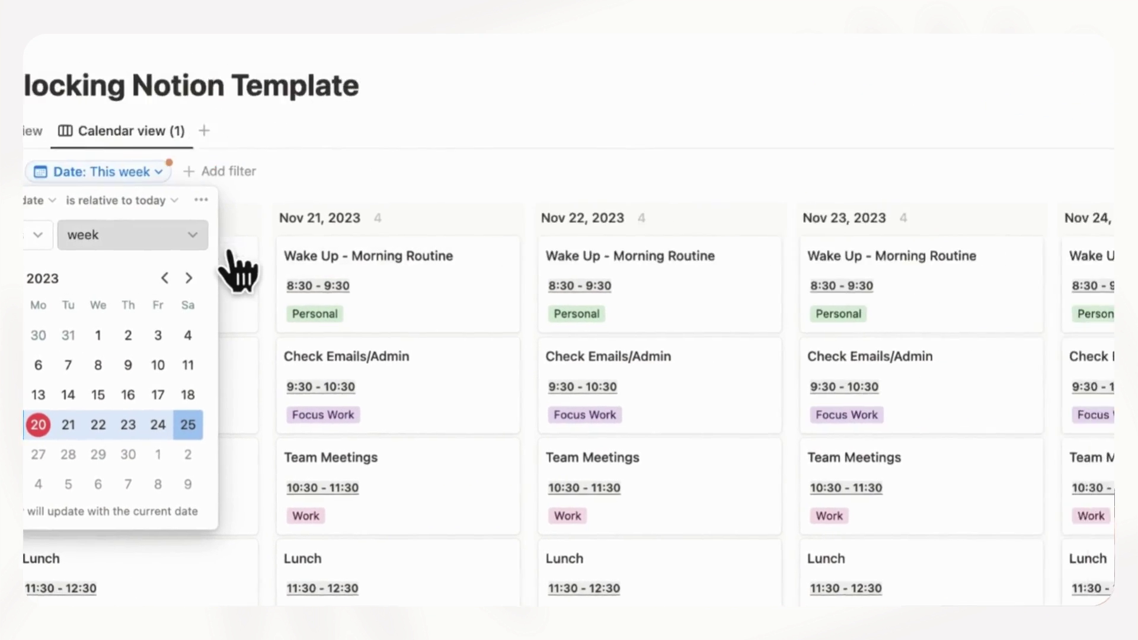
click(1103, 171)
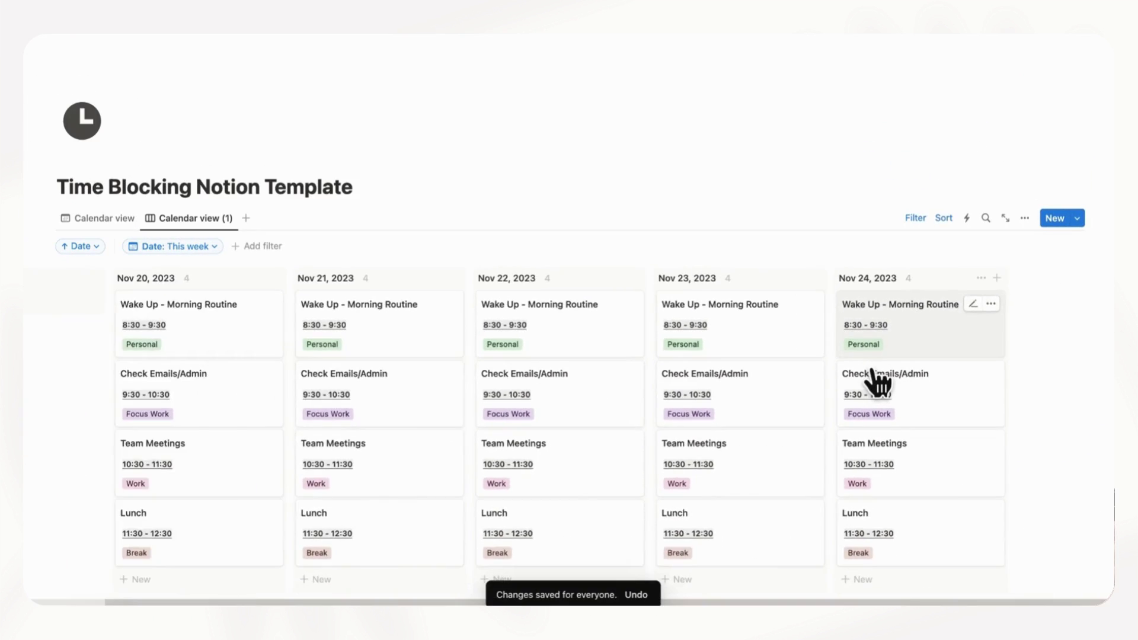
scroll(876, 382, right, 5)
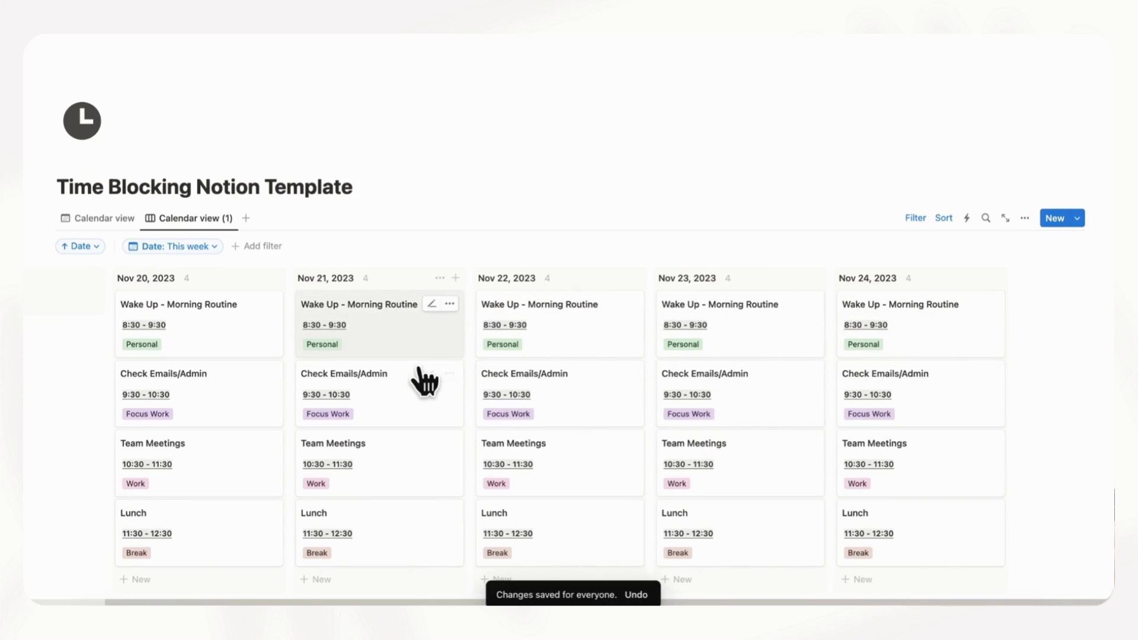
- Duplicate the weekly board view, and rename the original board "Board View (This Week)"
click(211, 224)
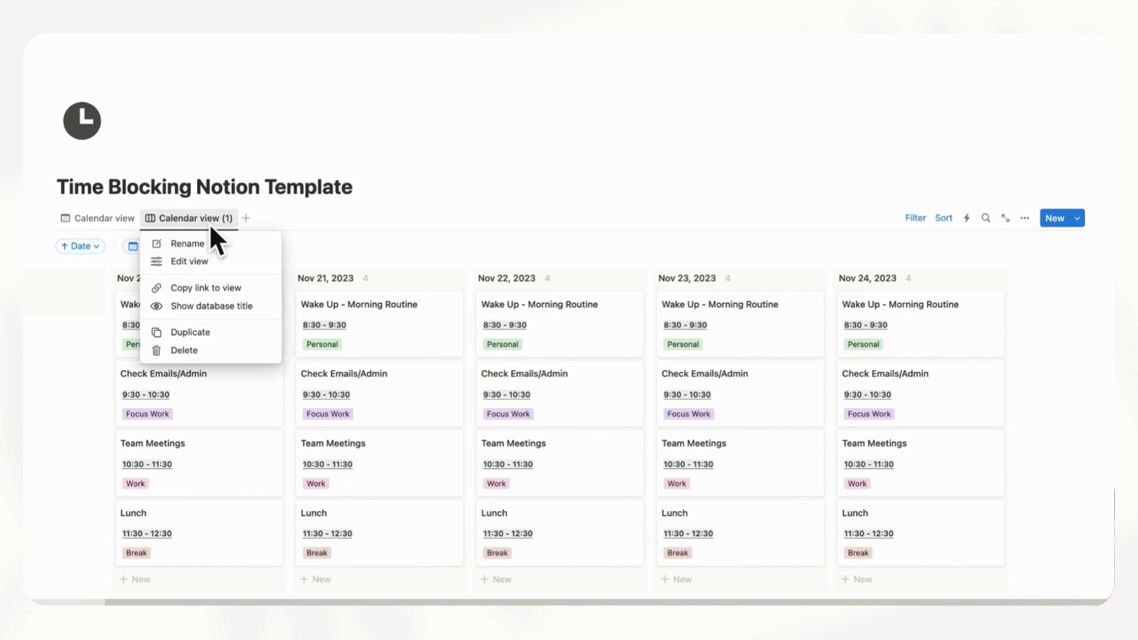
click(226, 332)
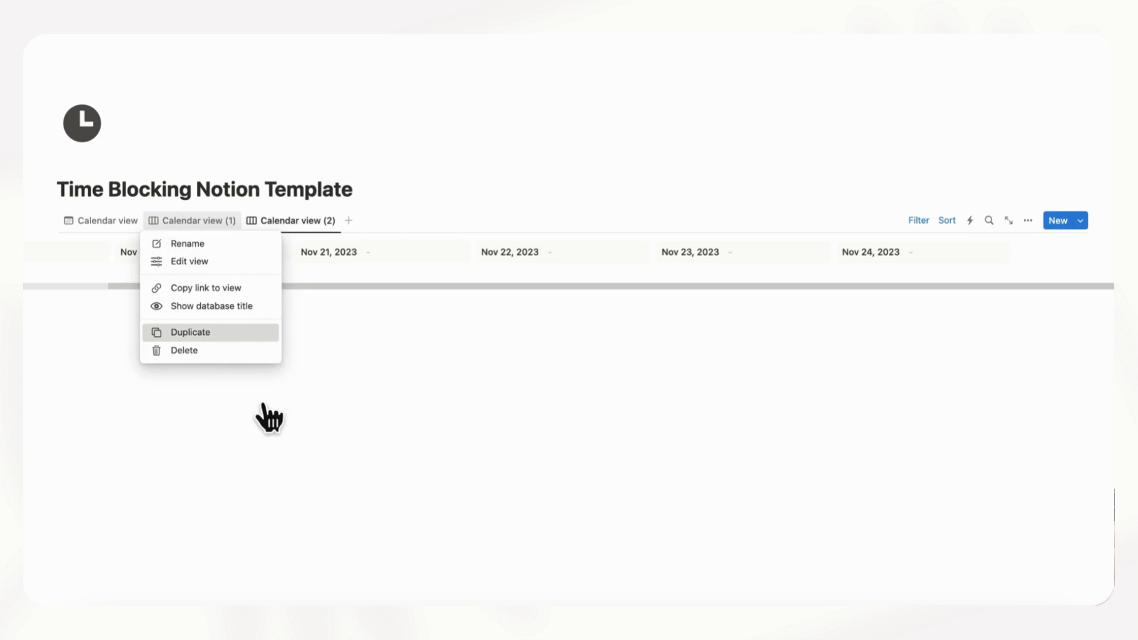
click(221, 224)
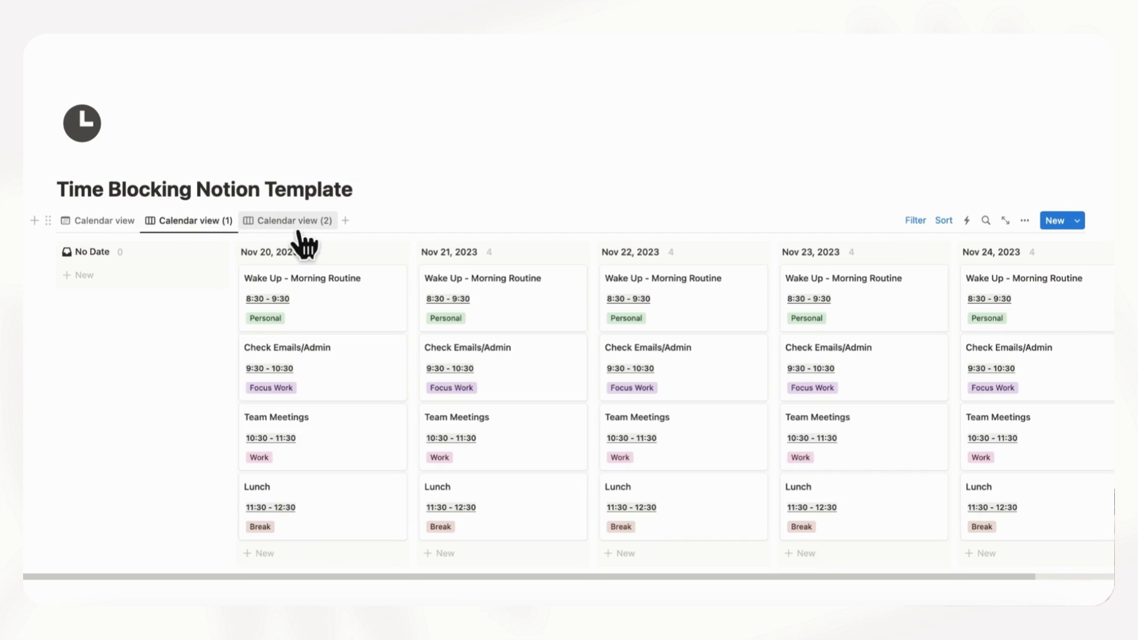
click(208, 232)
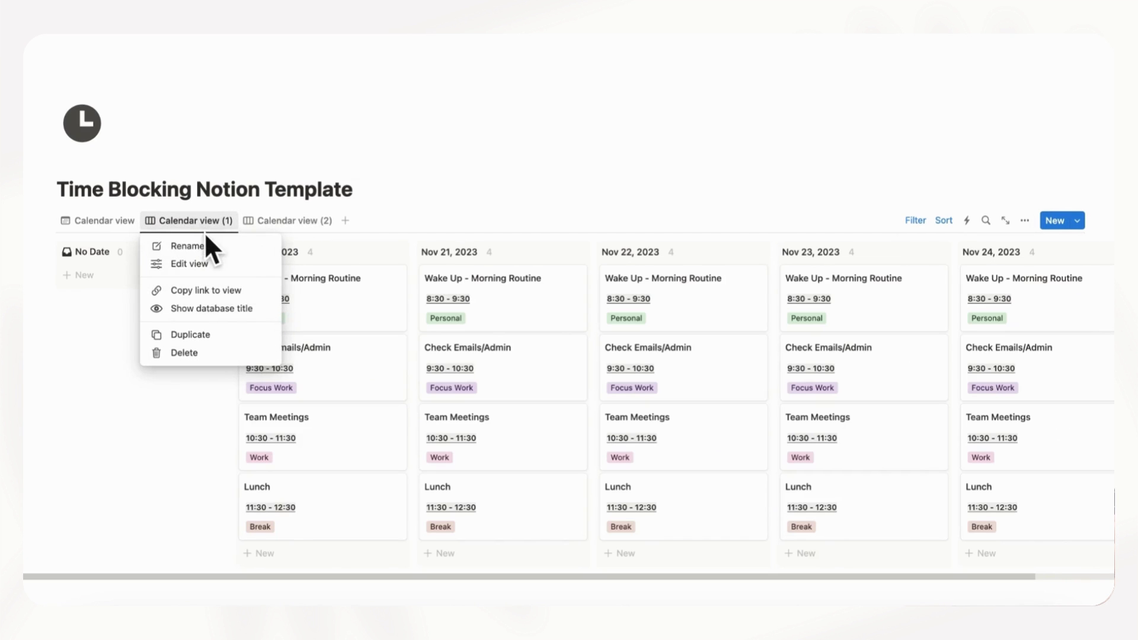
click(241, 265)
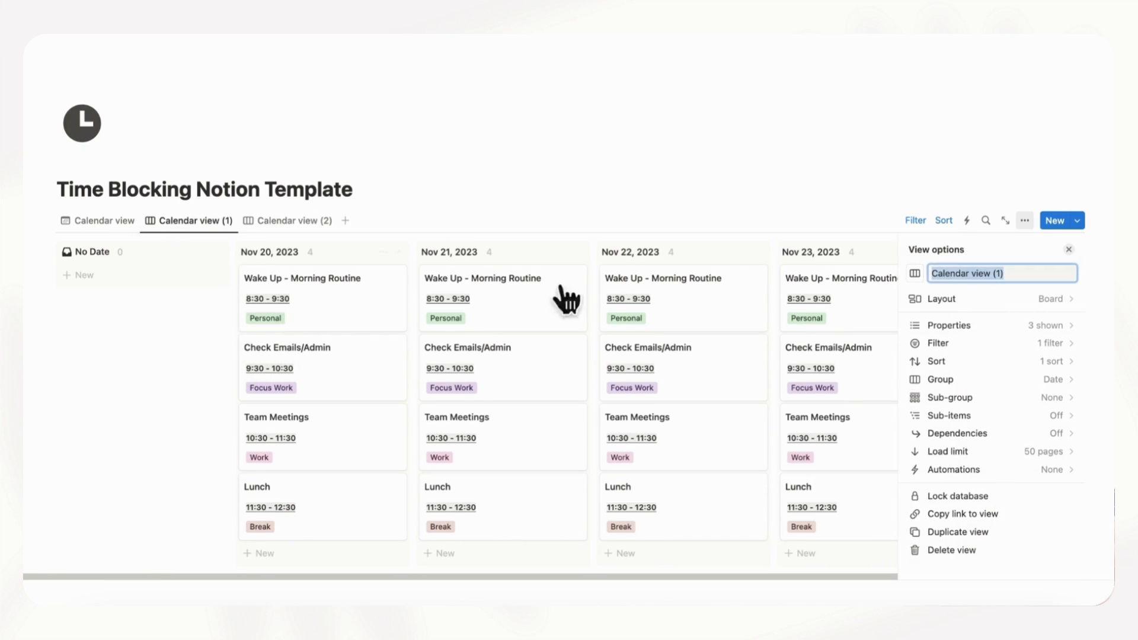
text(Board)
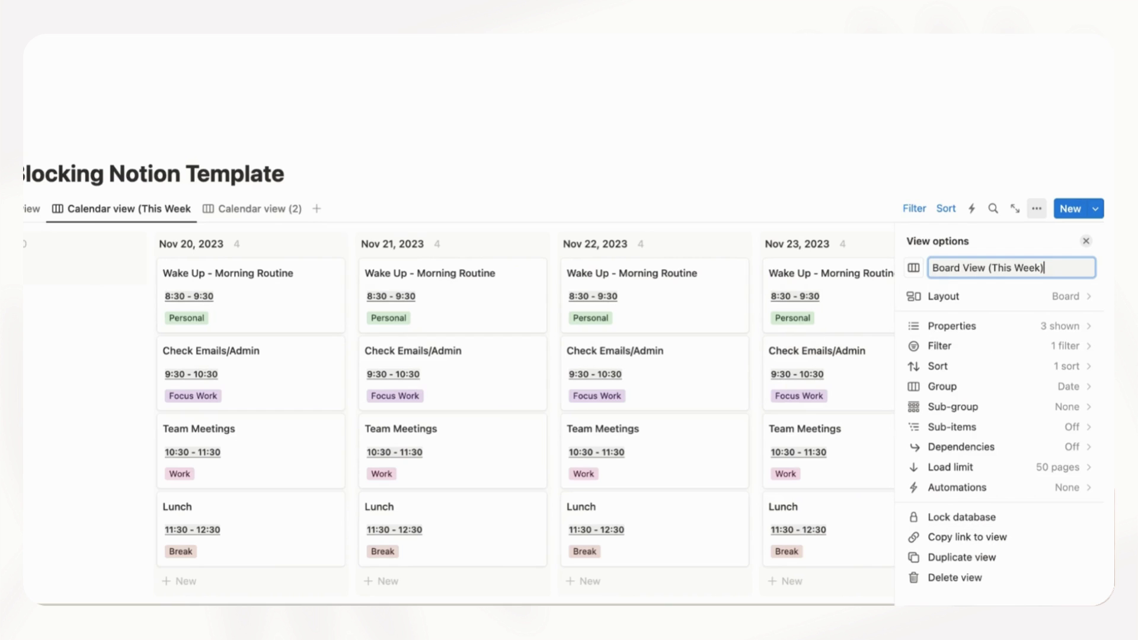
key(Escape)
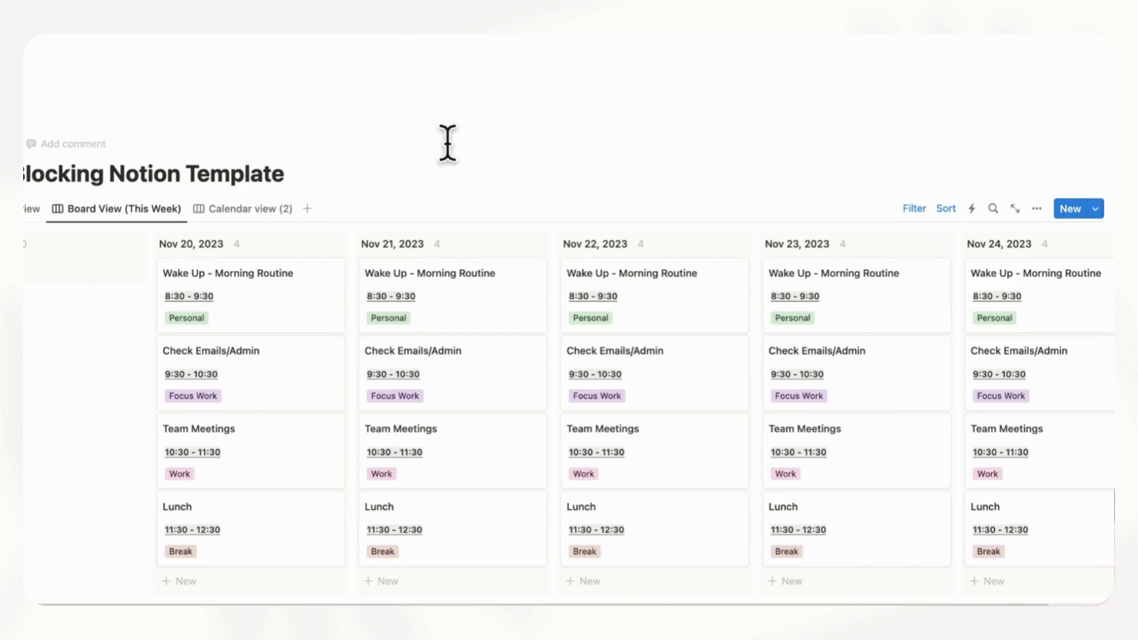
- Rename the duplicated board view "Board View (Today)", and close its view options
click(270, 228)
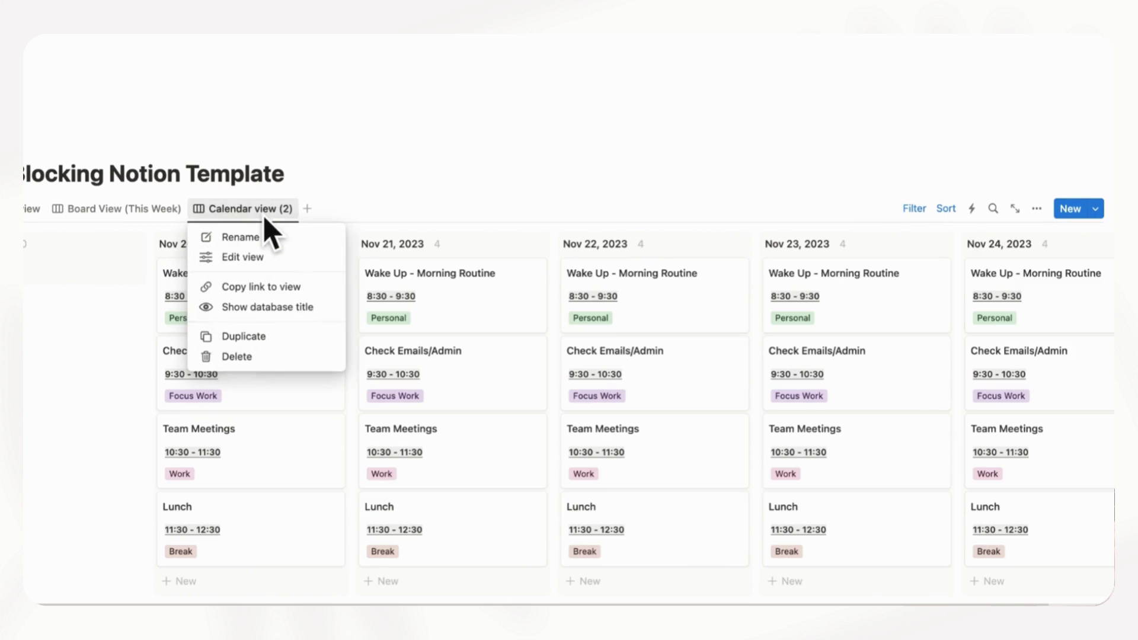
click(291, 256)
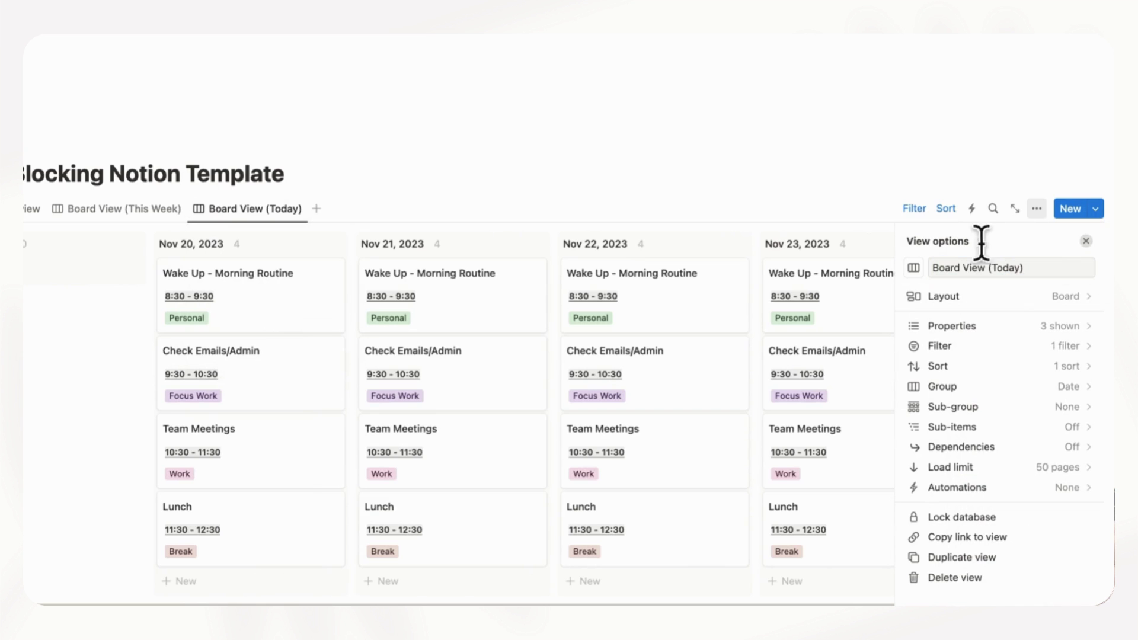
click(1086, 241)
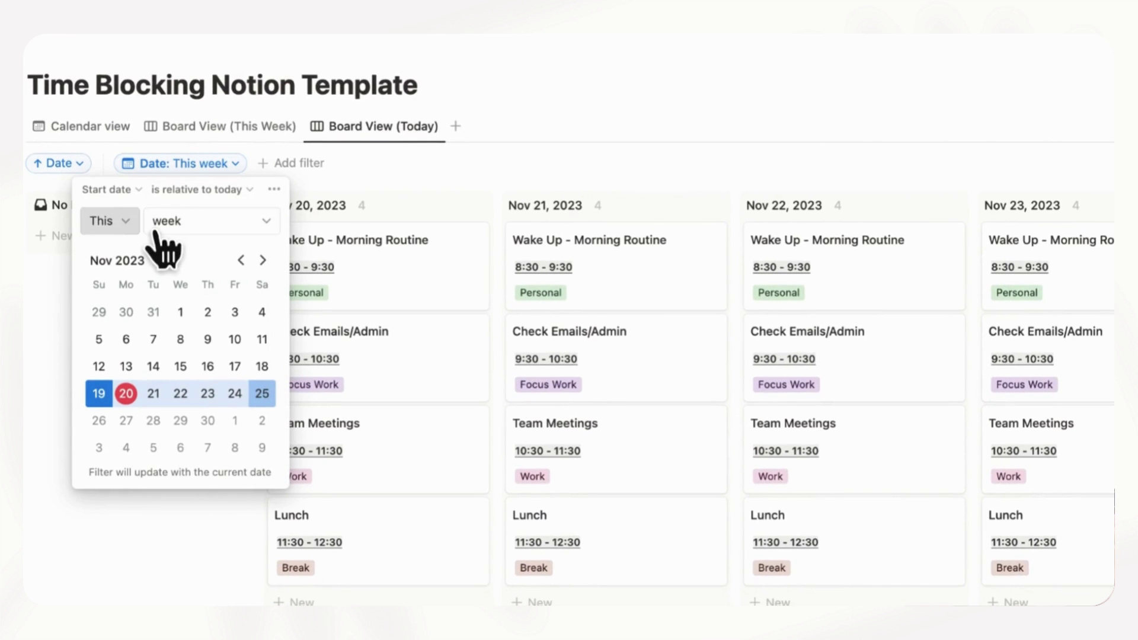
- Change the Today board's Date filter condition to "is" with the value Today, and apply it
click(201, 190)
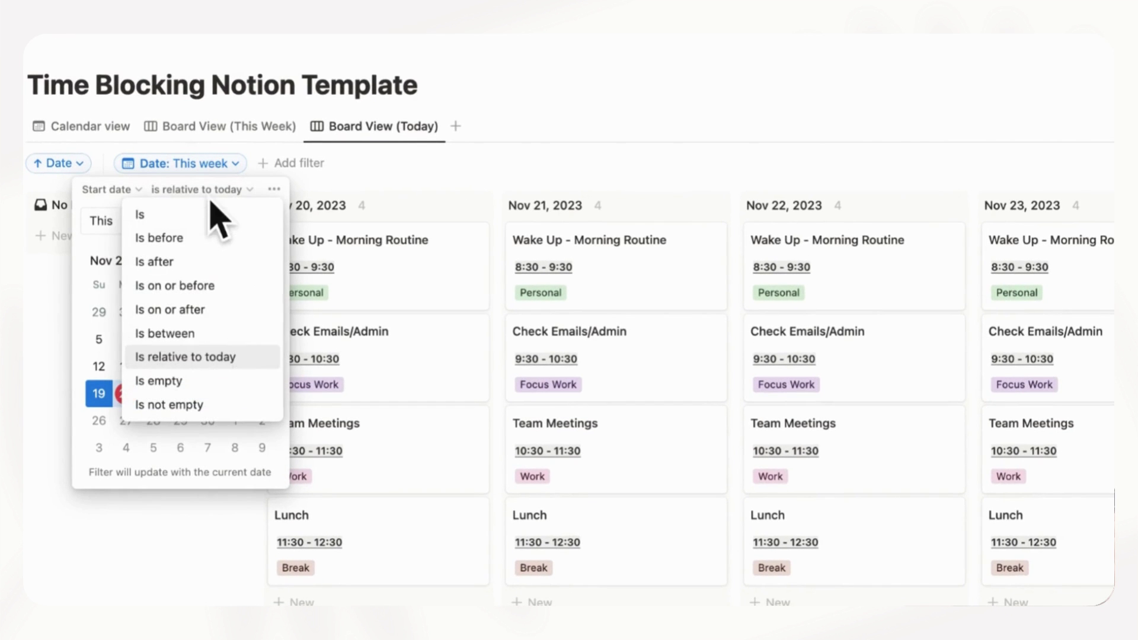
click(221, 215)
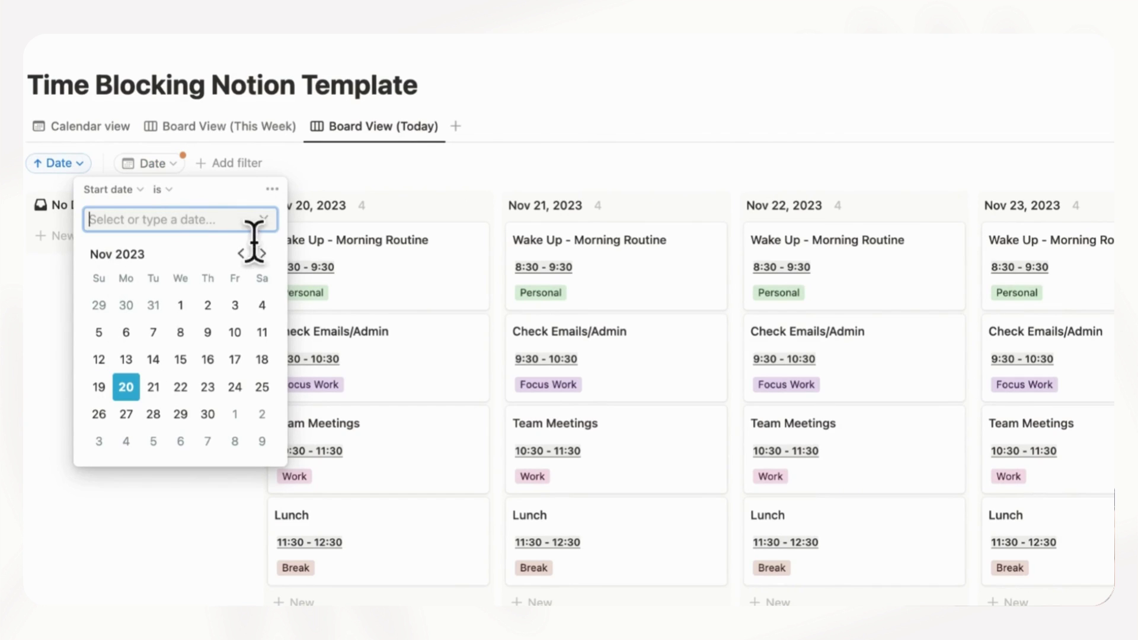
click(264, 219)
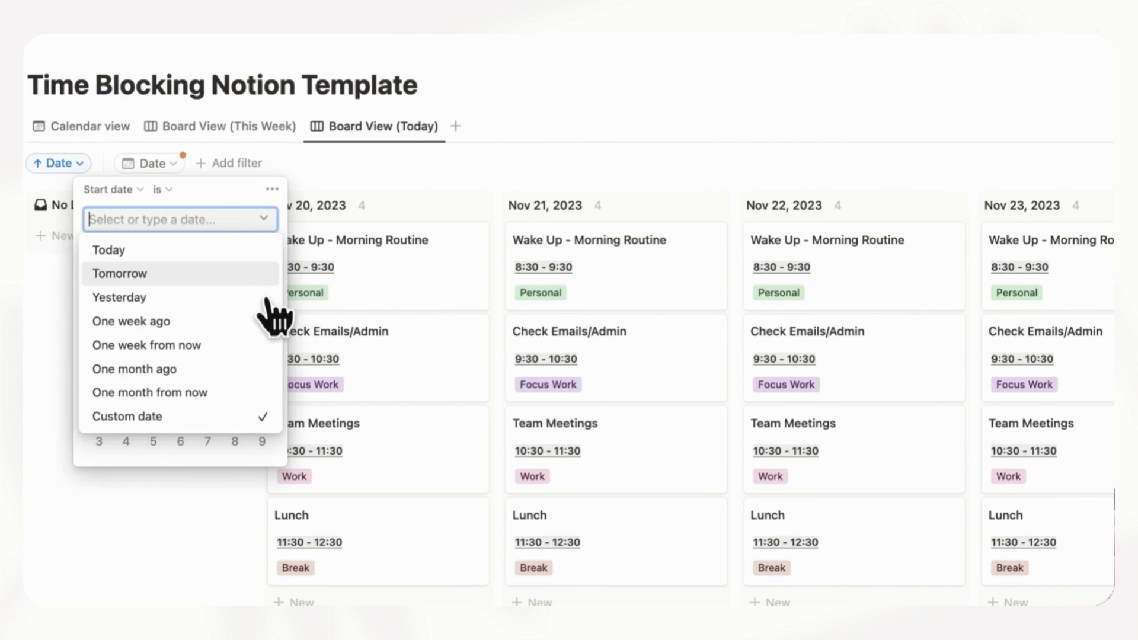
click(237, 252)
click(653, 482)
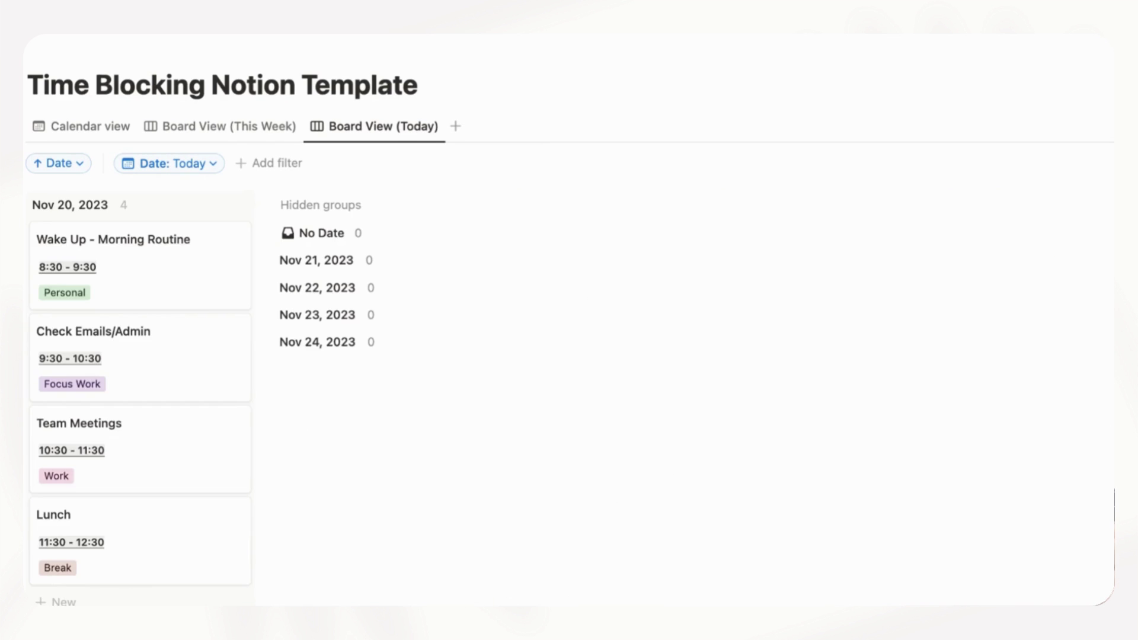
- Try placing the database in the first column of a new 2 columns block, and narrow that column to about one card's width
scroll(943, 338, down, 2)
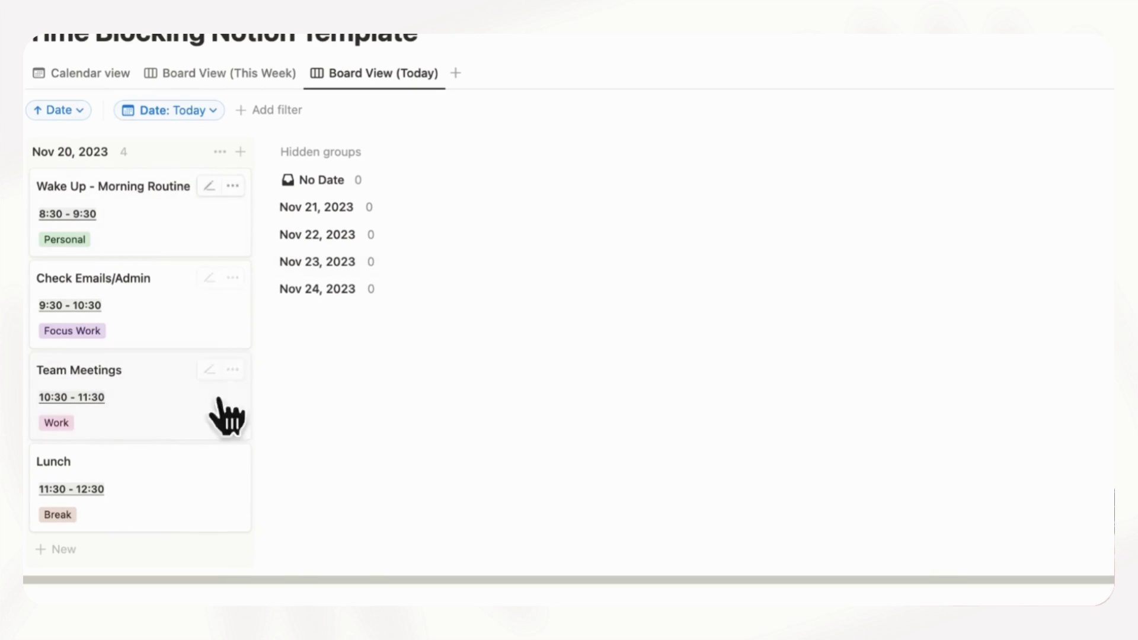
key(Return)
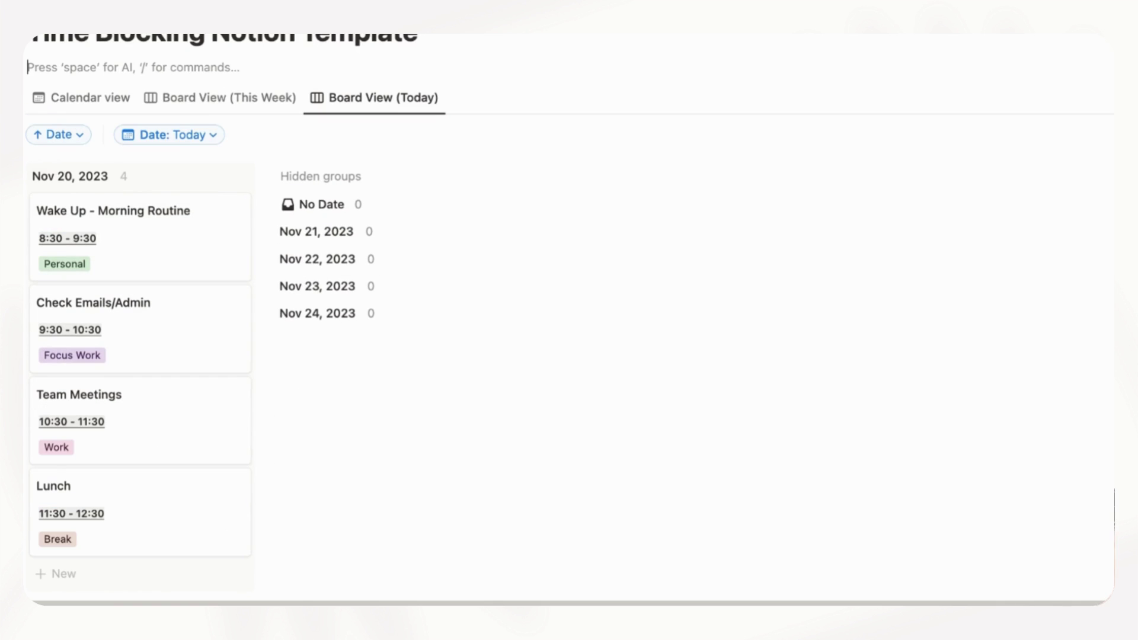
text(/colu)
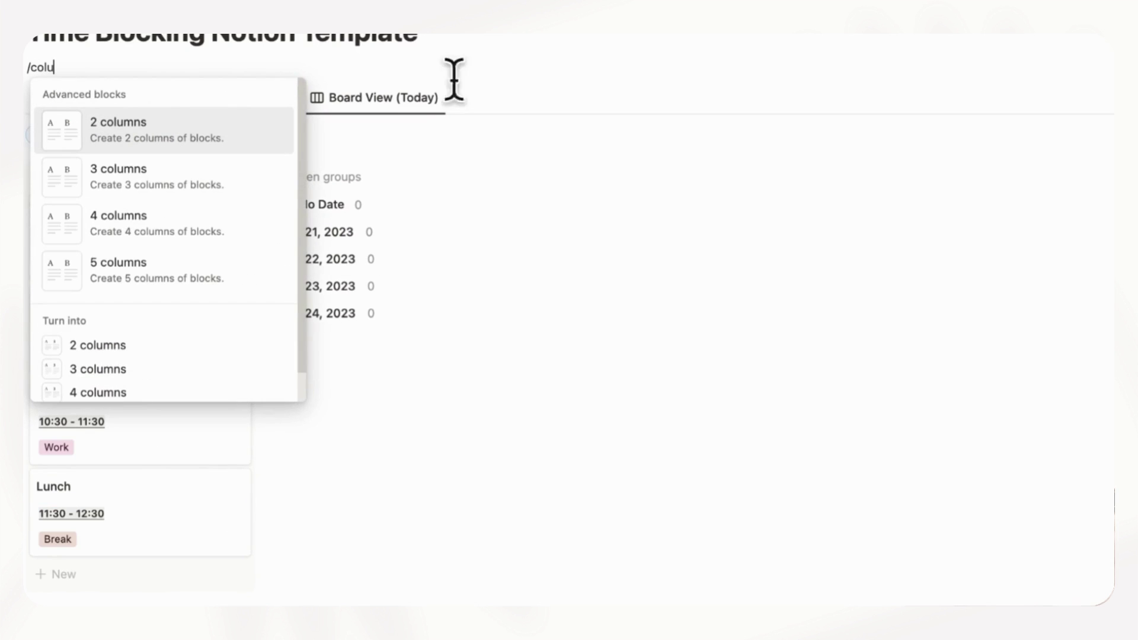
click(267, 132)
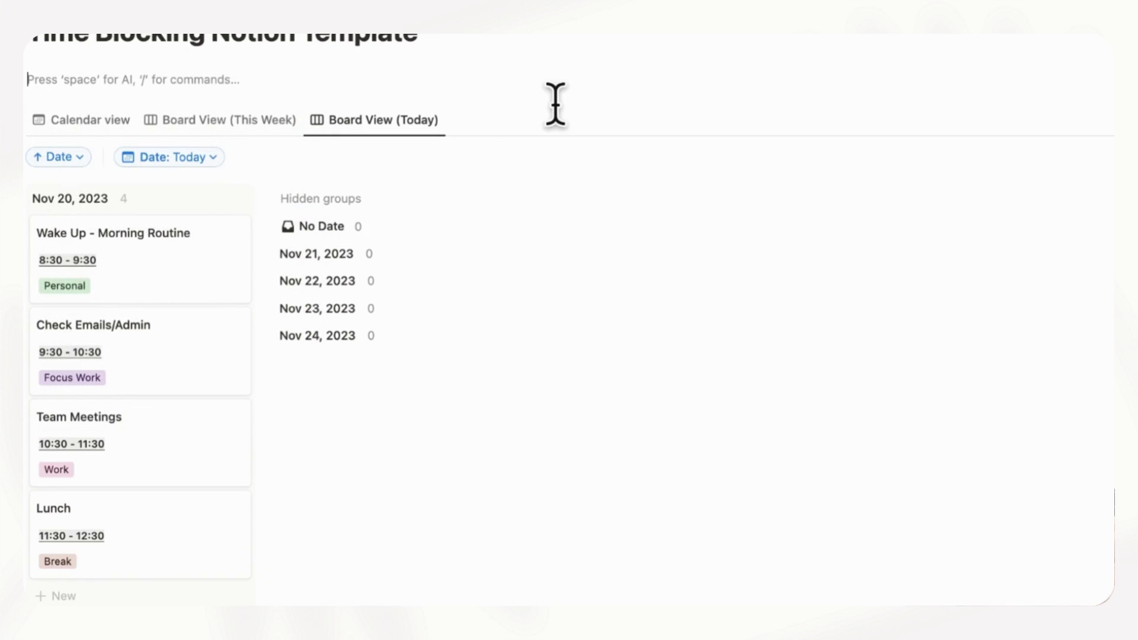
drag(46, 152, 71, 104)
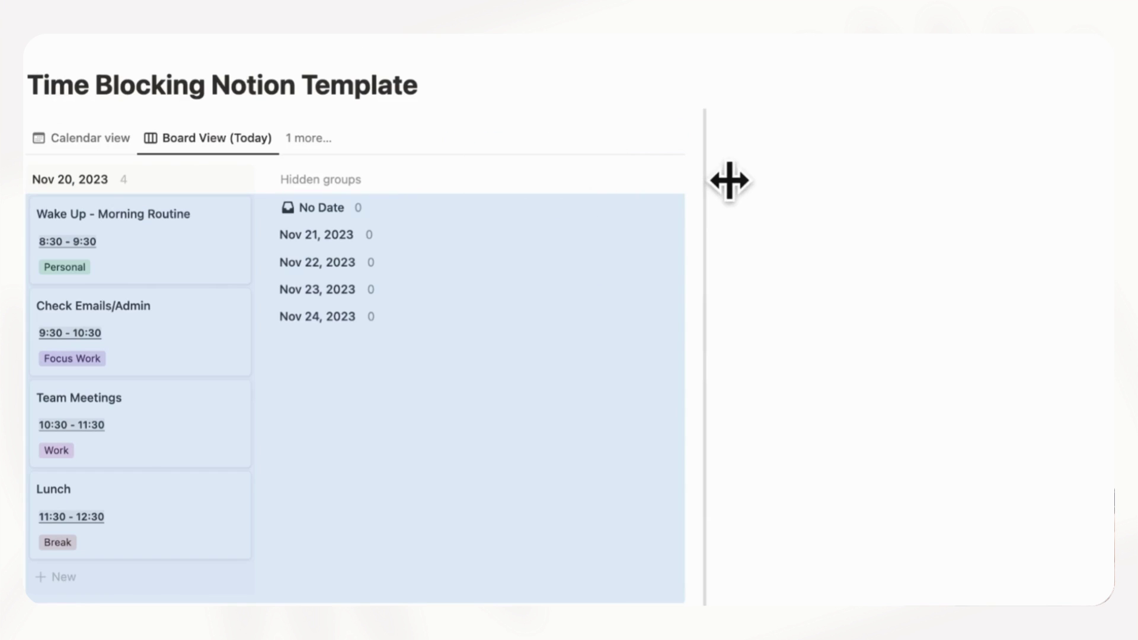
drag(730, 178, 610, 178)
drag(384, 177, 314, 182)
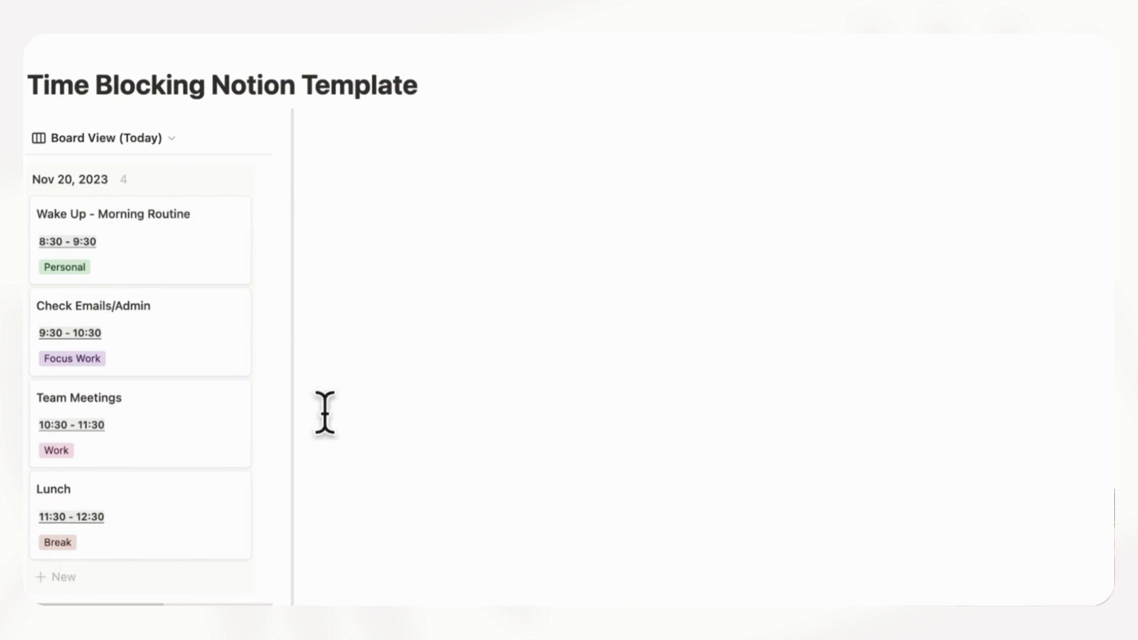
scroll(736, 421, down, 2)
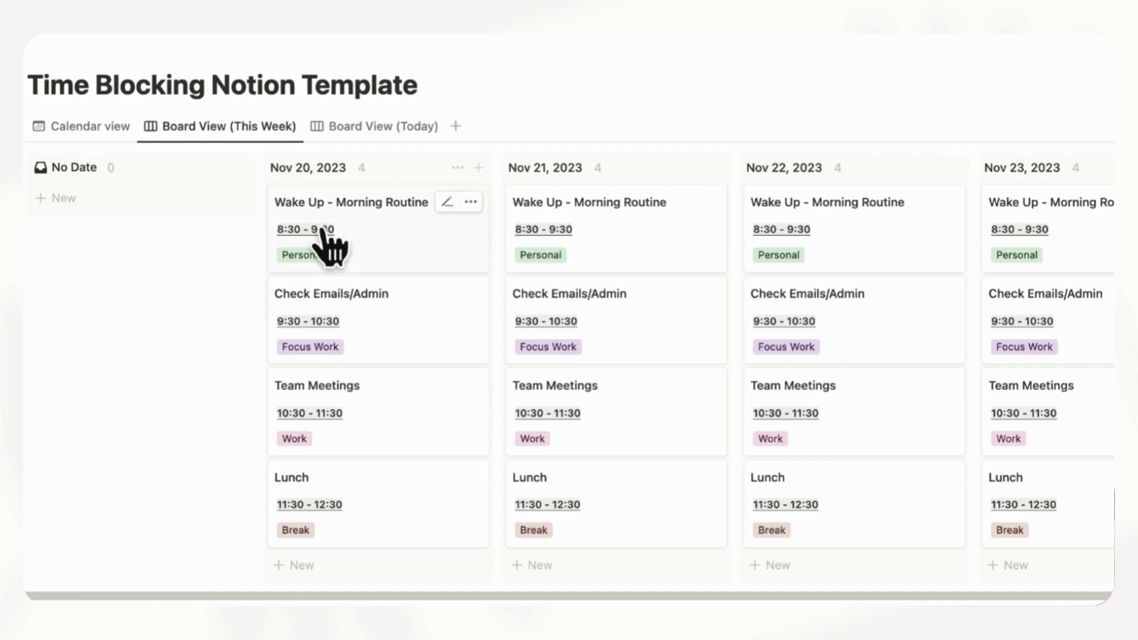
- Look across the This Week board, and duplicate the Board View (Today) view
scroll(325, 237, right, 3)
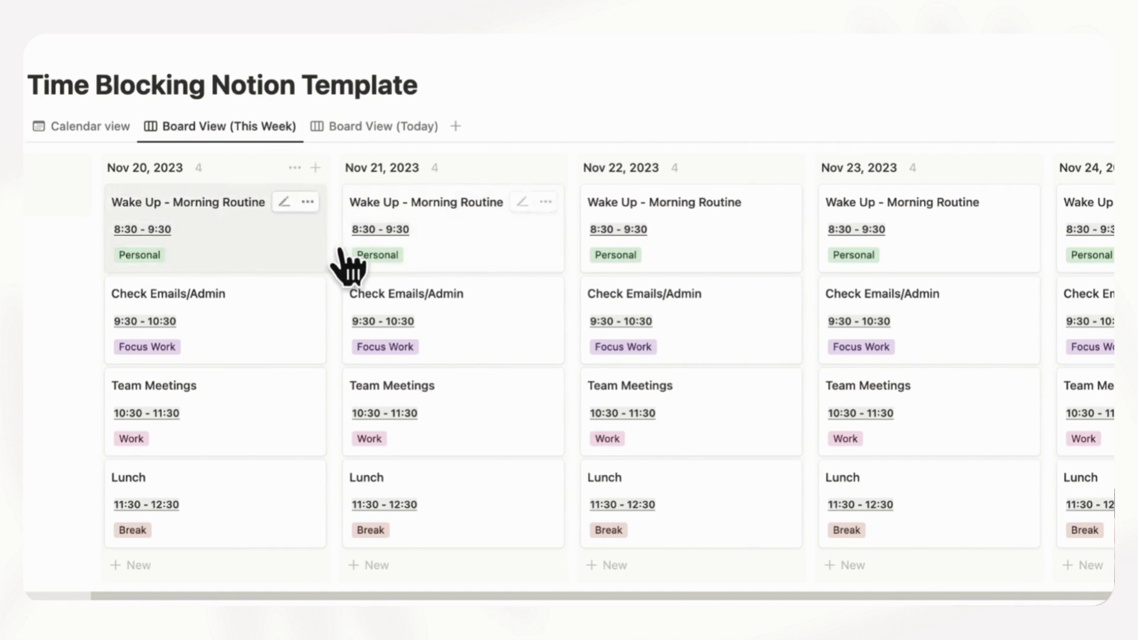
scroll(347, 264, left, 3)
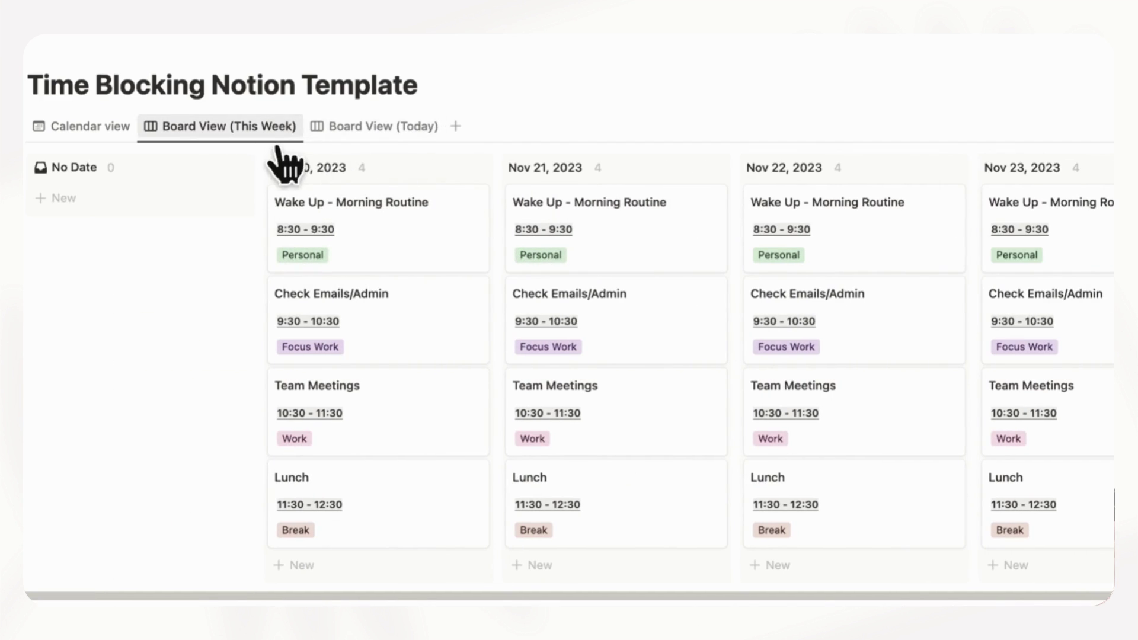
click(395, 137)
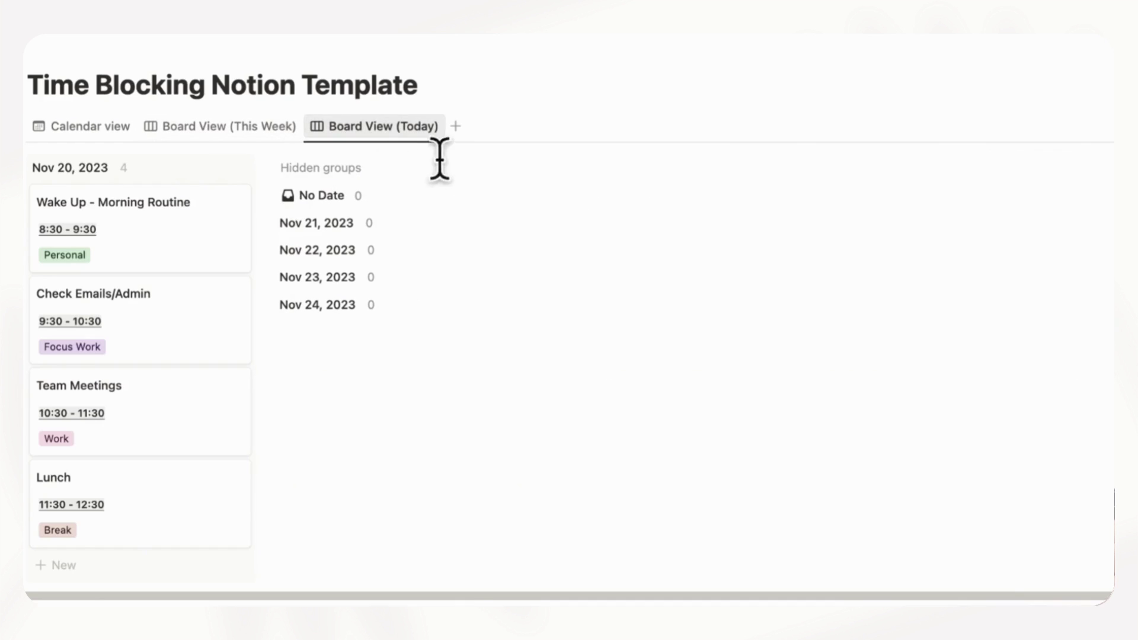
click(413, 138)
click(442, 276)
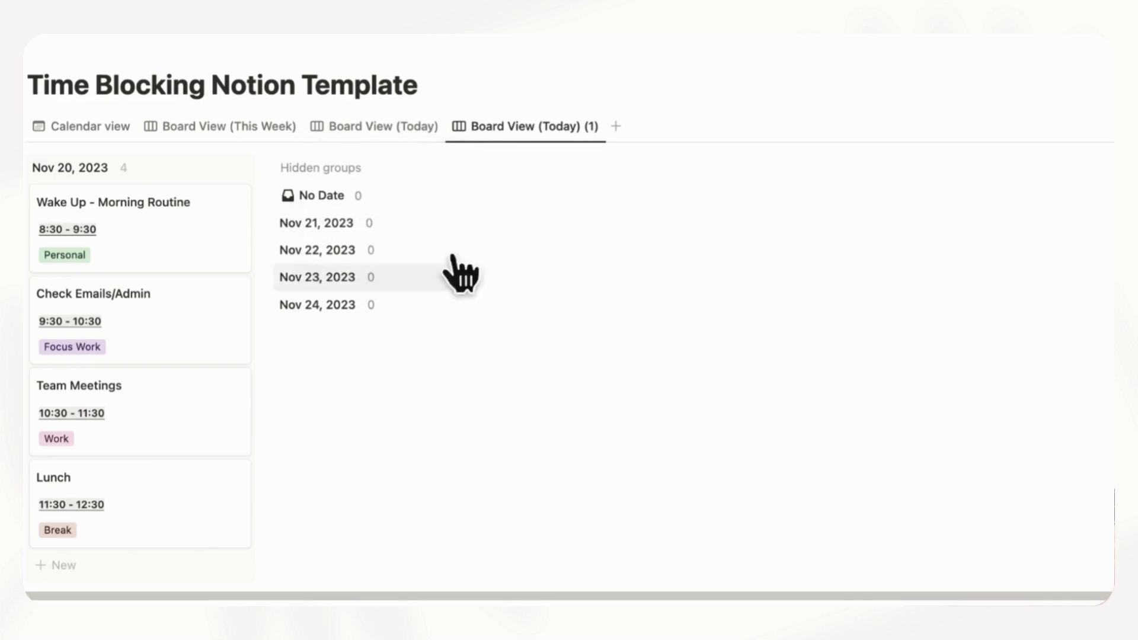
- Change the duplicated Today view's layout to Table, and reorder its columns to Time, Tags, Date
click(1091, 214)
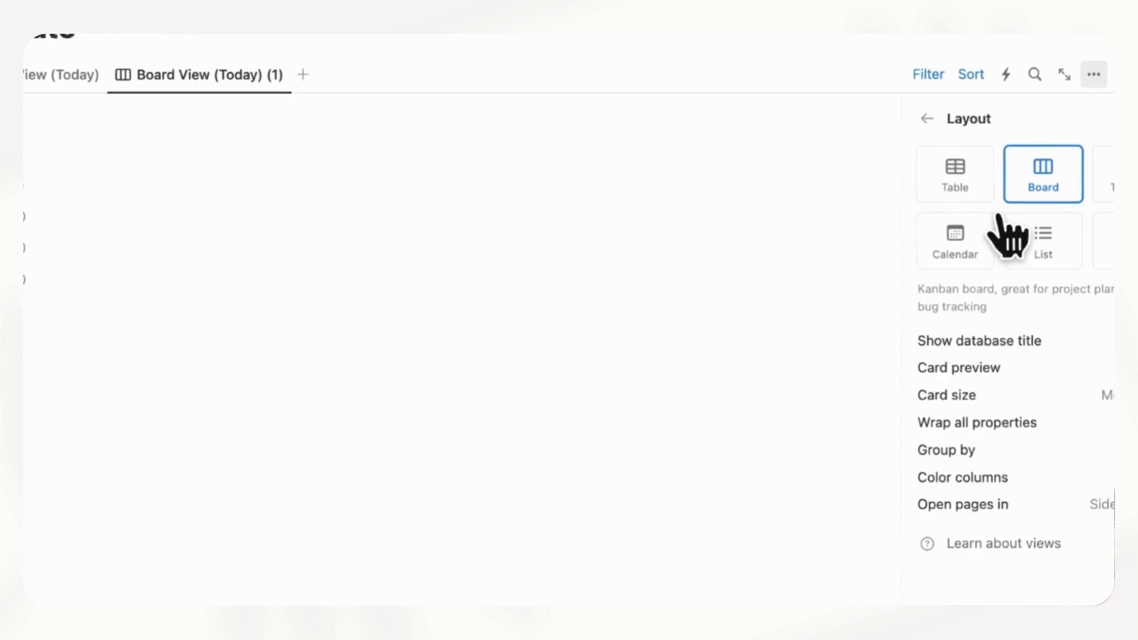
click(918, 194)
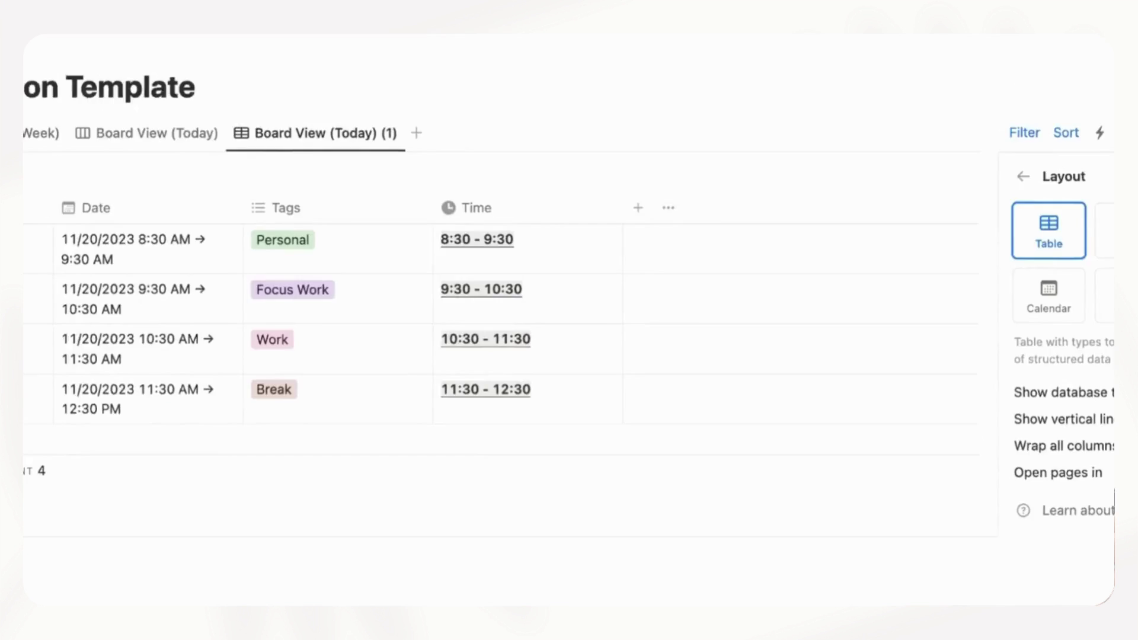
drag(726, 293, 392, 296)
drag(590, 293, 788, 308)
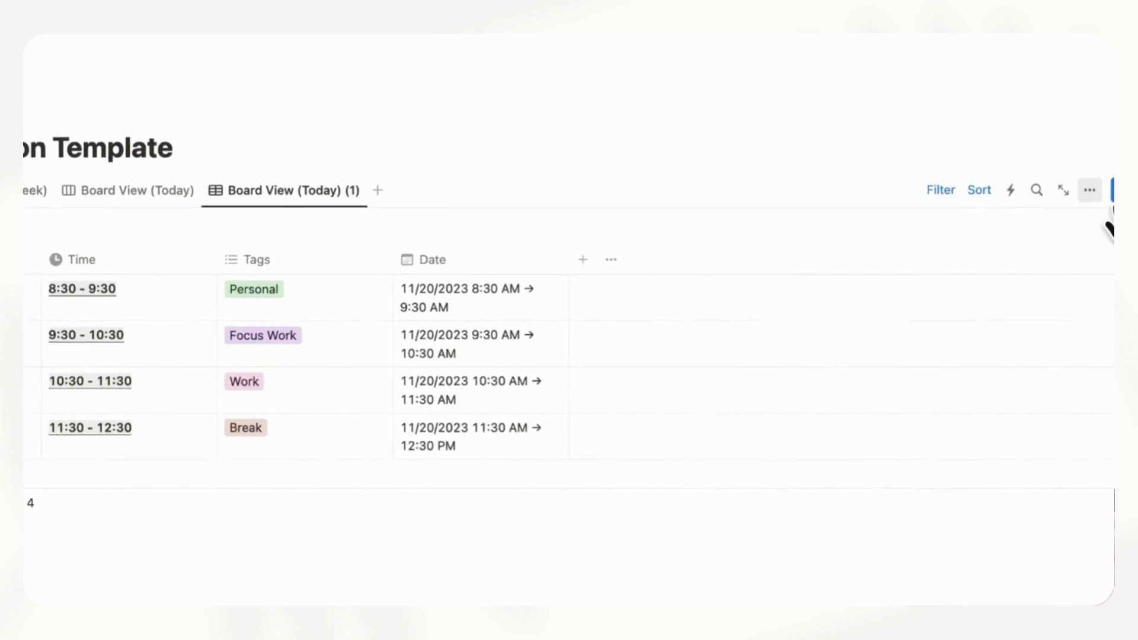
- Hide the Date property in the duplicated Today table view
click(1028, 184)
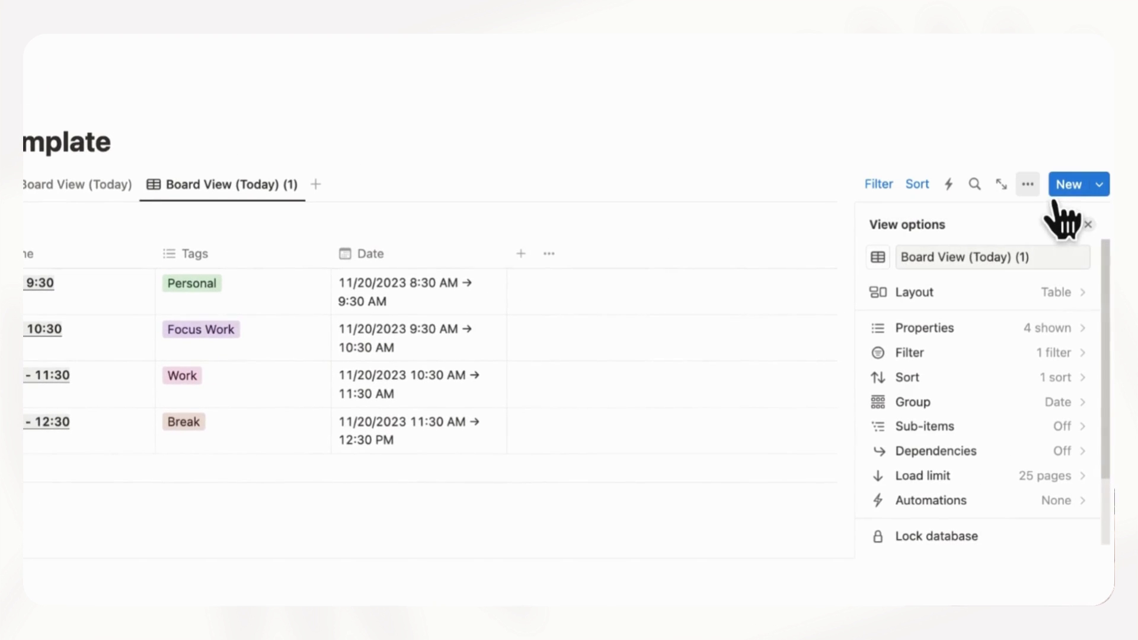
click(1067, 333)
click(1071, 395)
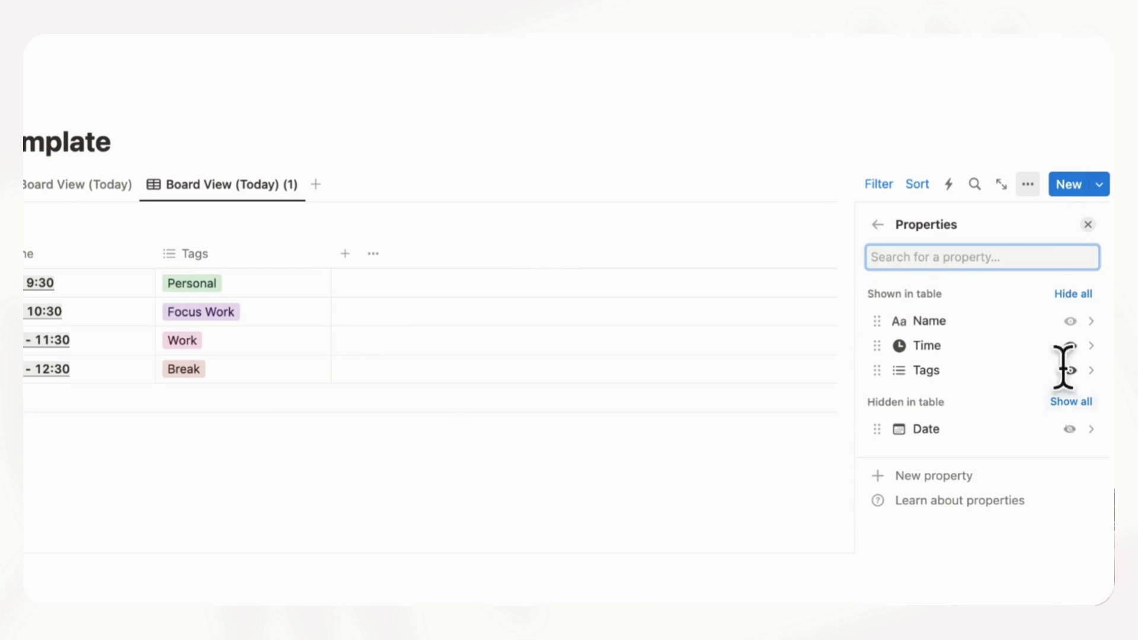
- Narrow the Name column in the duplicated Today table, and rename the view as Table View (Today)
click(358, 371)
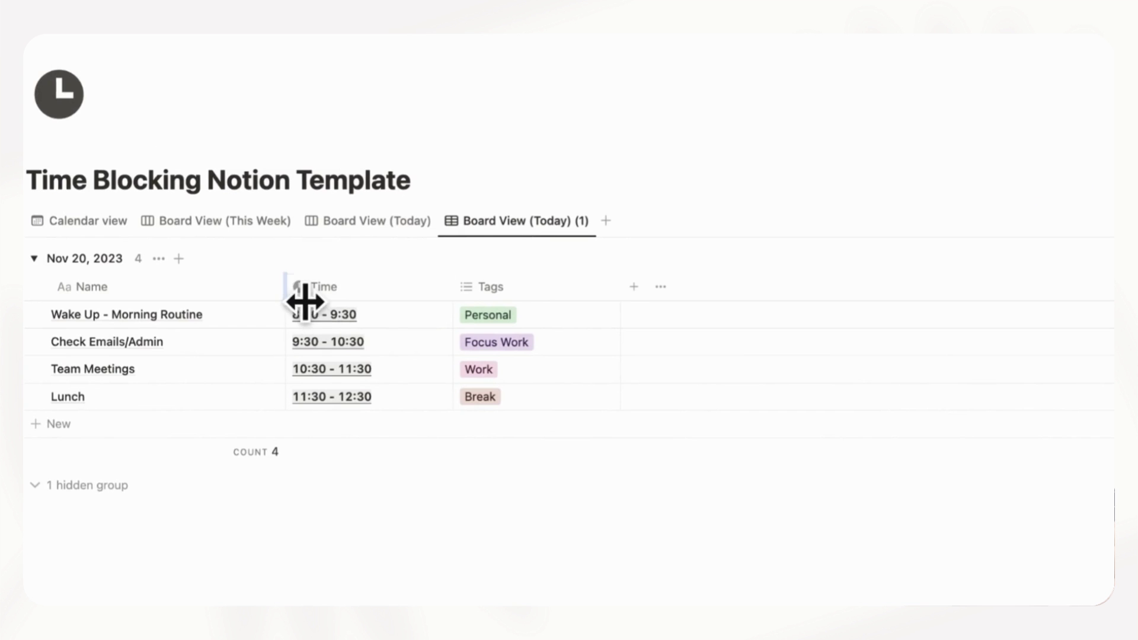
drag(304, 302, 261, 302)
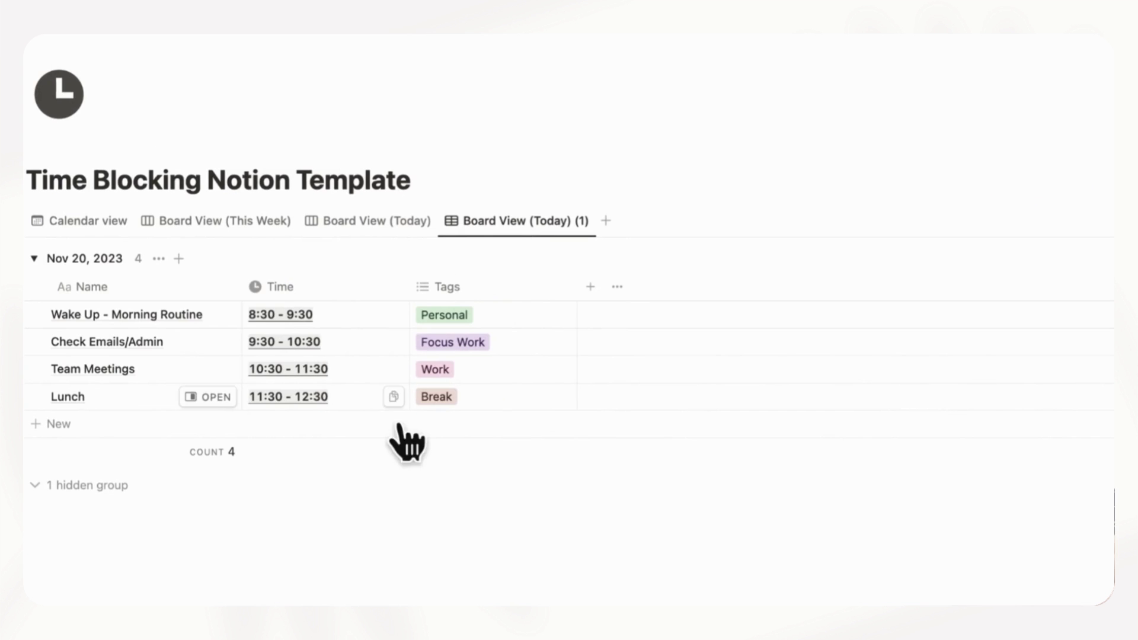
click(549, 233)
click(563, 275)
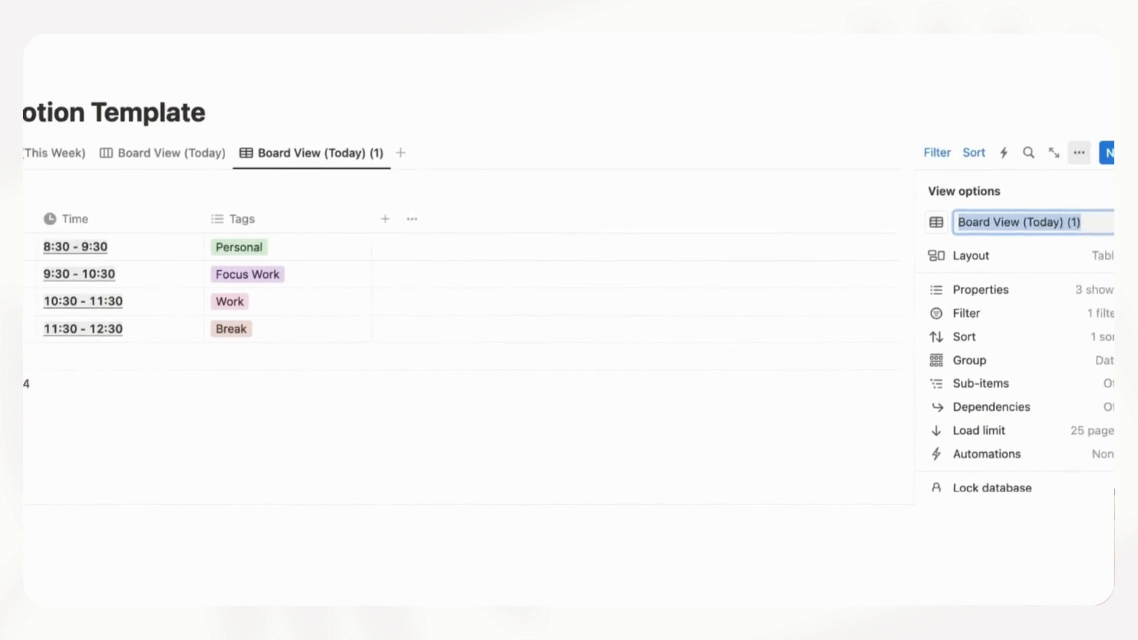
text(Table View (Today)
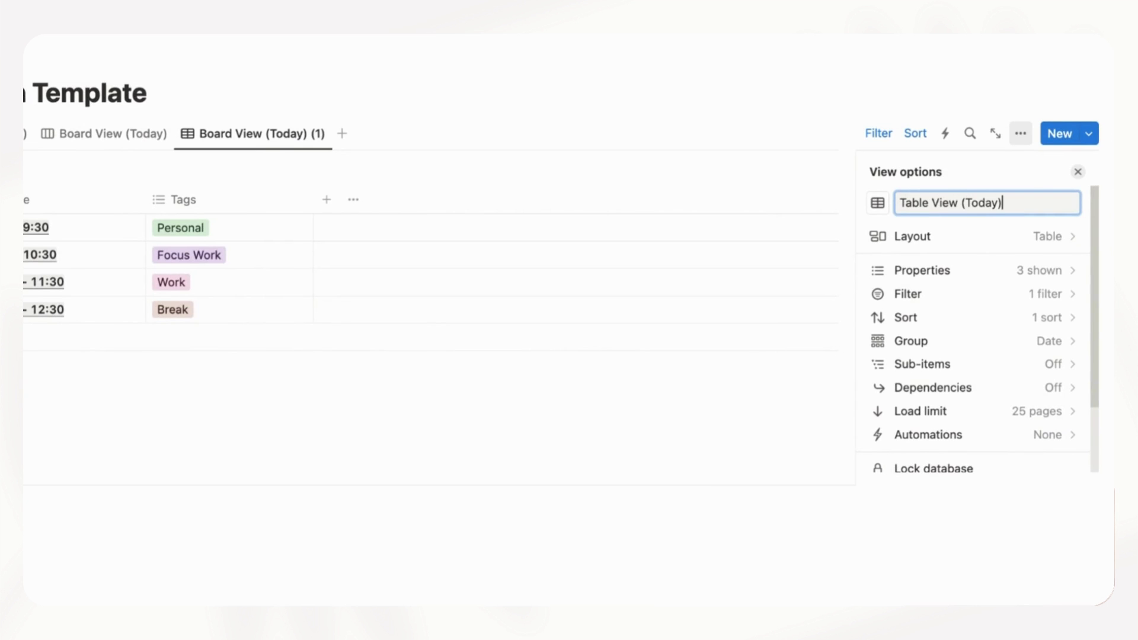
click(1099, 195)
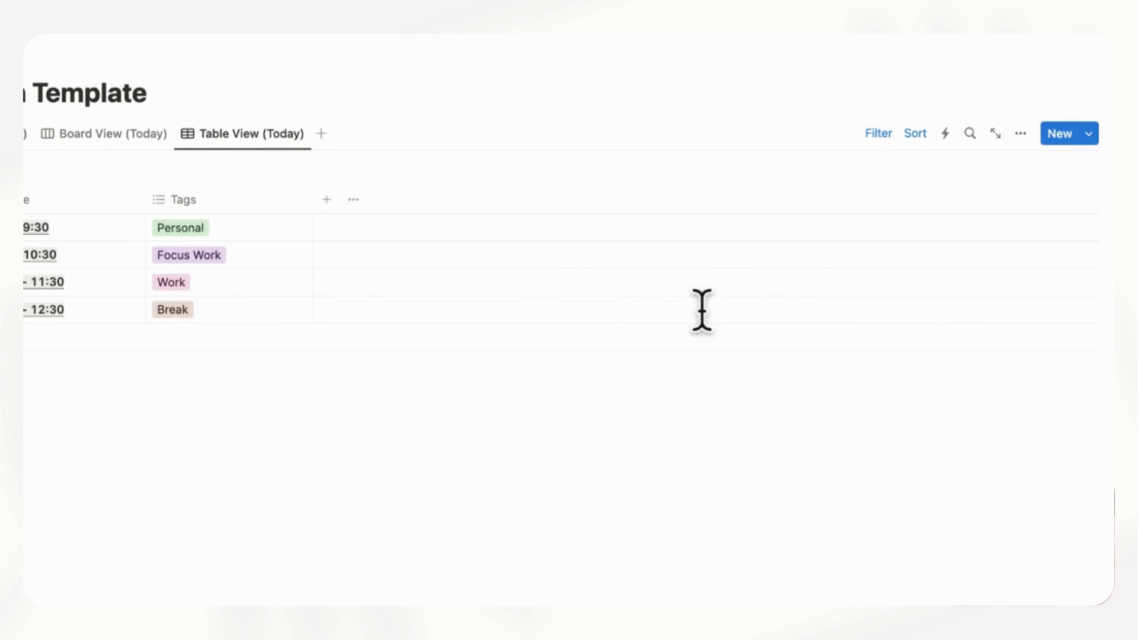
- Remove the grouping from Table View (Today) by setting Group by to None
click(1029, 141)
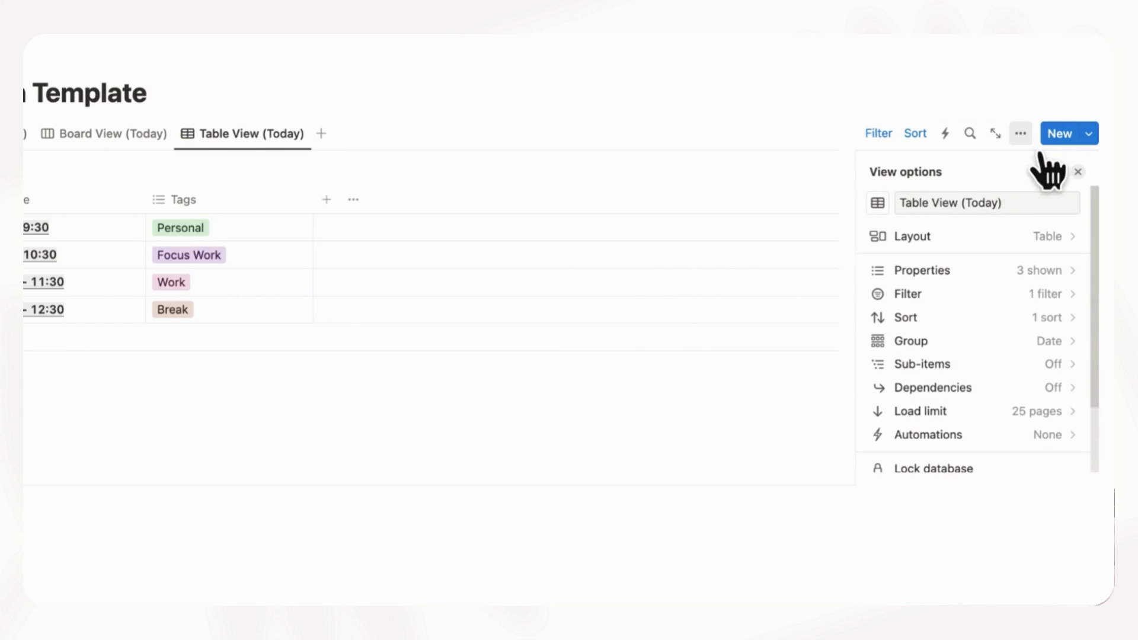
click(1076, 205)
click(1084, 235)
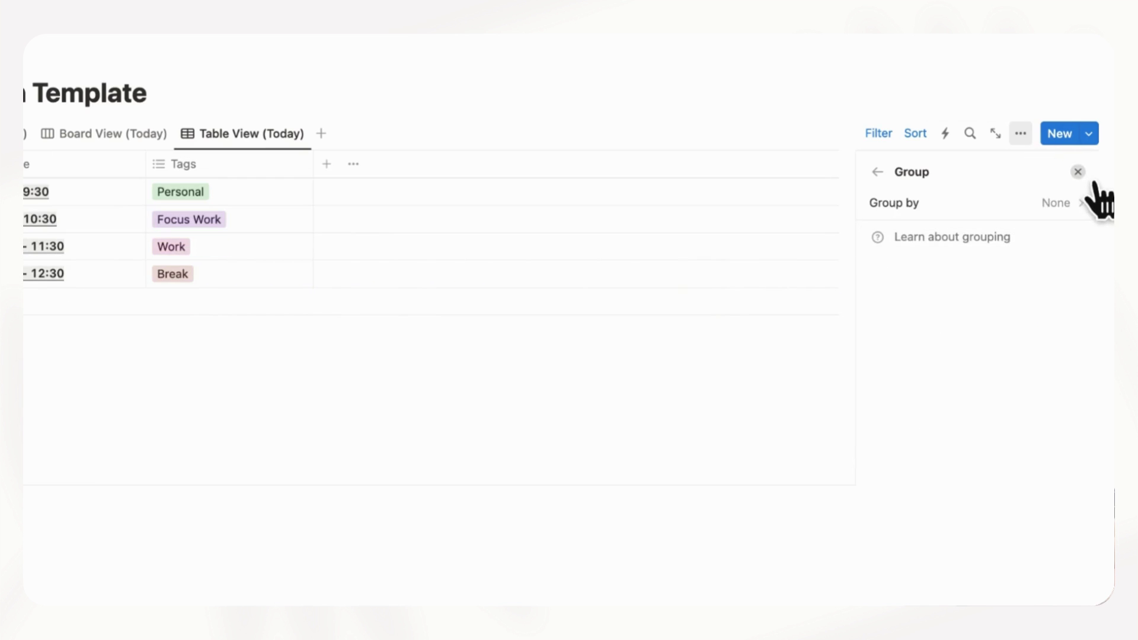
click(1078, 172)
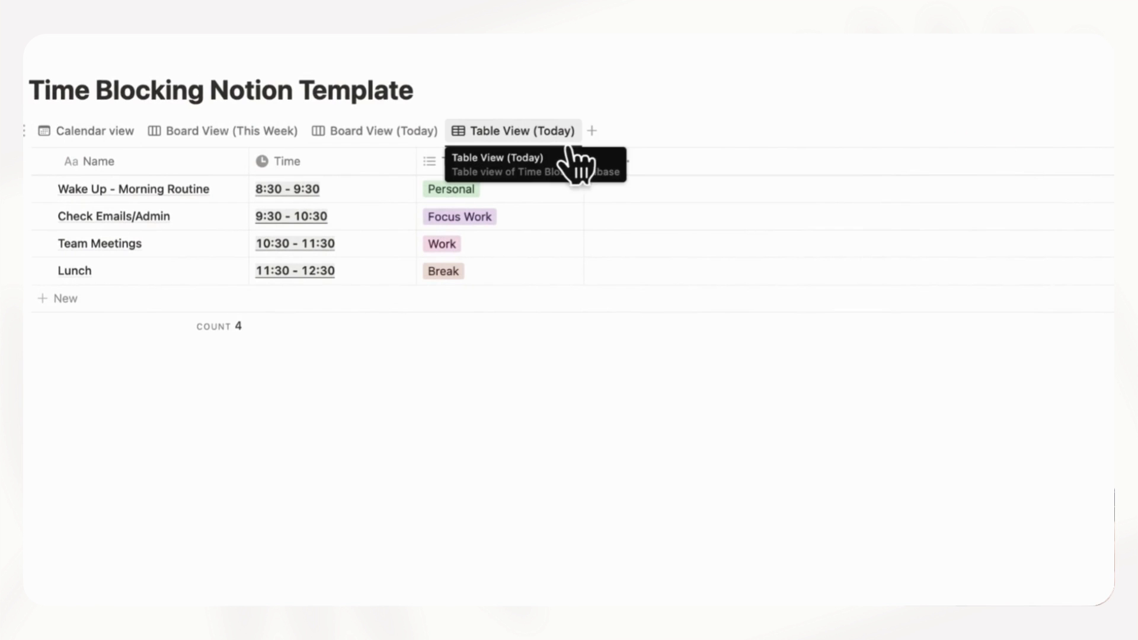
- Duplicate Table View (Today) and rename the copy as List View (Today)
click(539, 135)
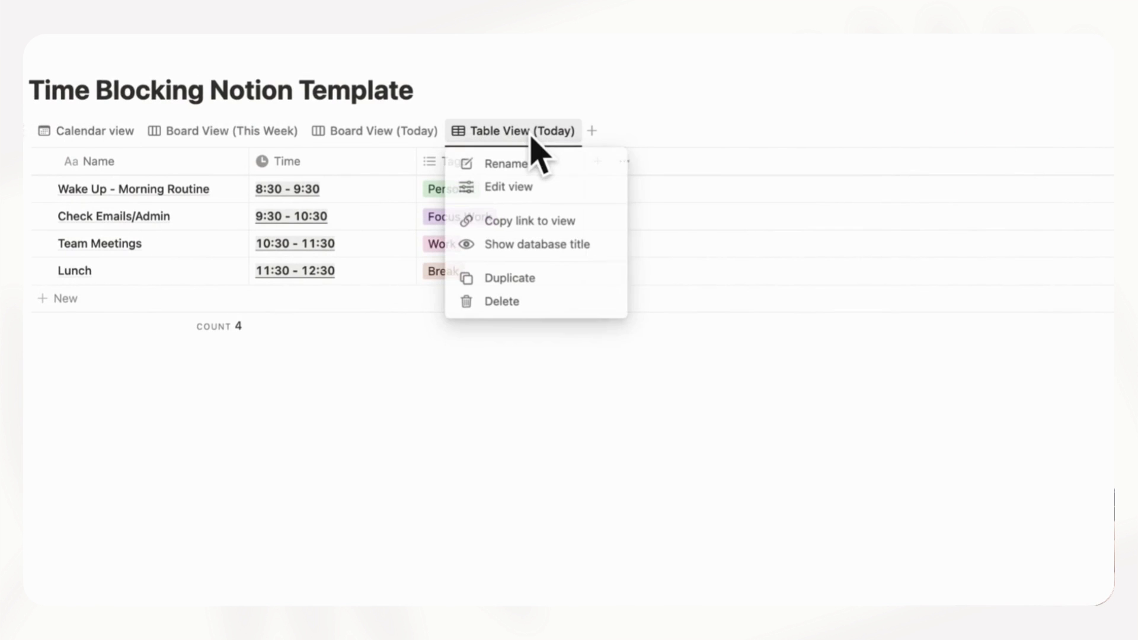
click(560, 280)
click(1074, 199)
key(BackSpace)
key(BackSpace)
key(BackSpace)
key(BackSpace)
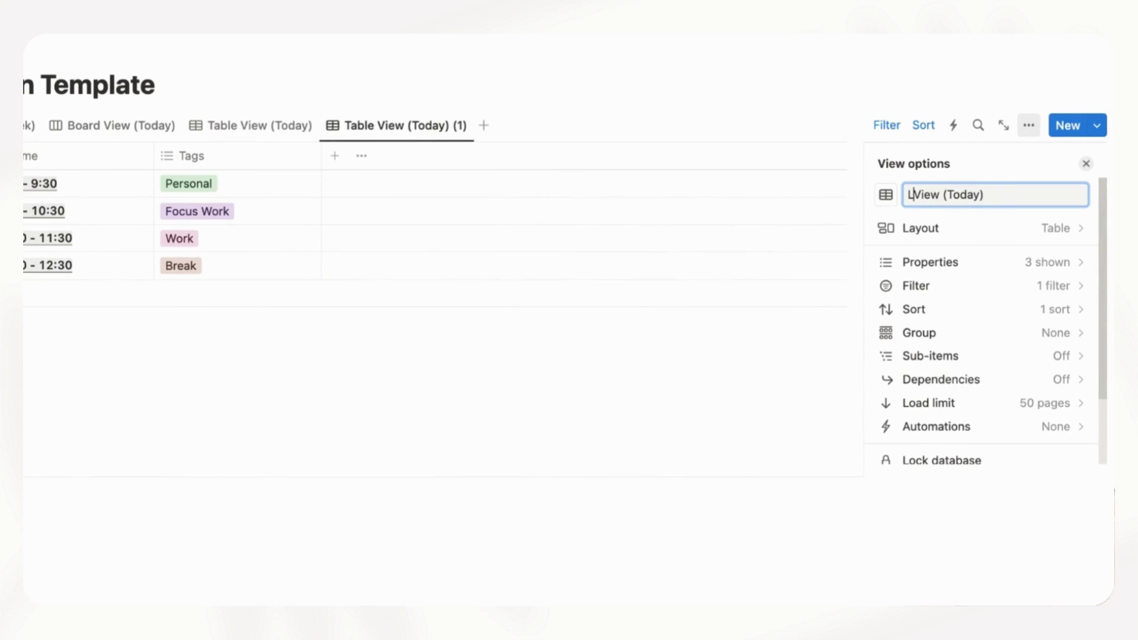
- Change List View (Today) to the List layout, showing the Time and Tags properties and hiding Date
click(1038, 232)
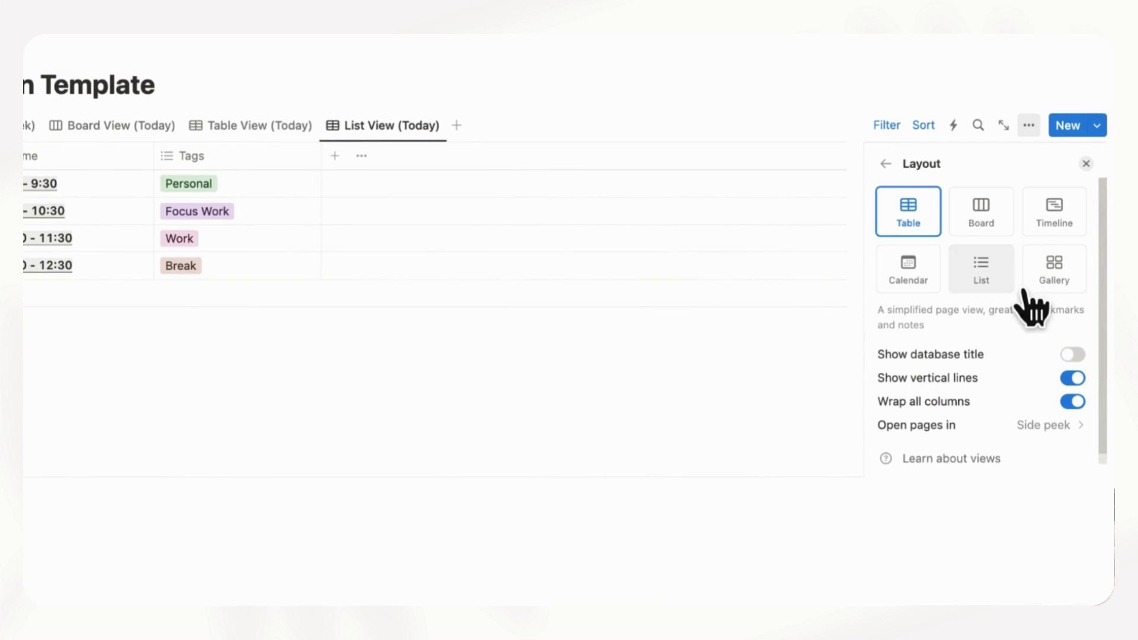
click(998, 286)
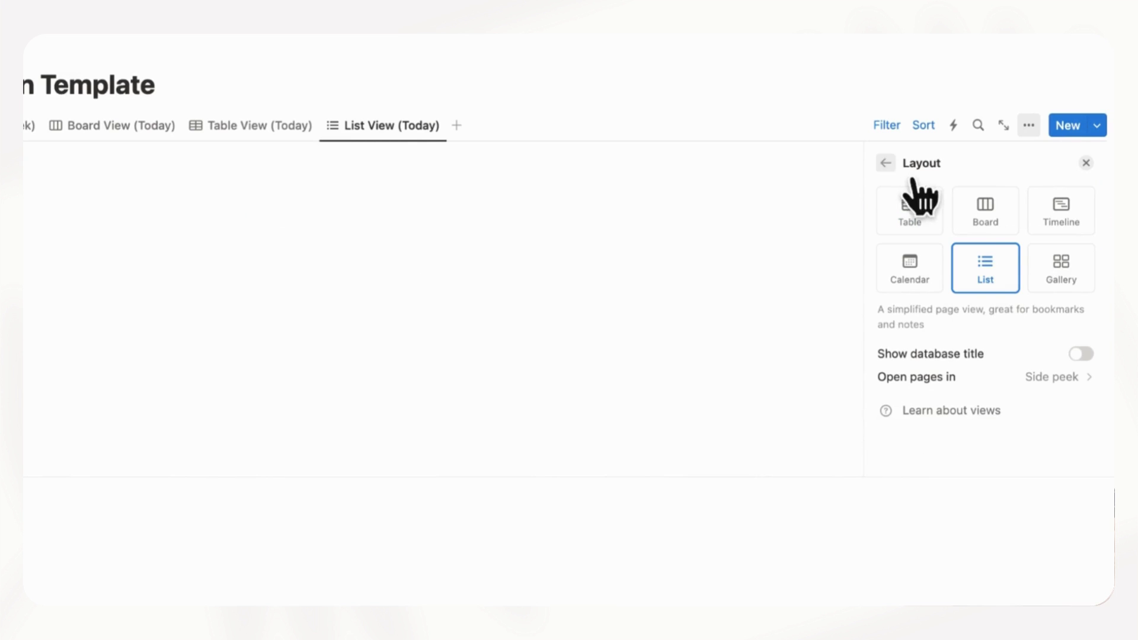
click(886, 164)
click(1016, 292)
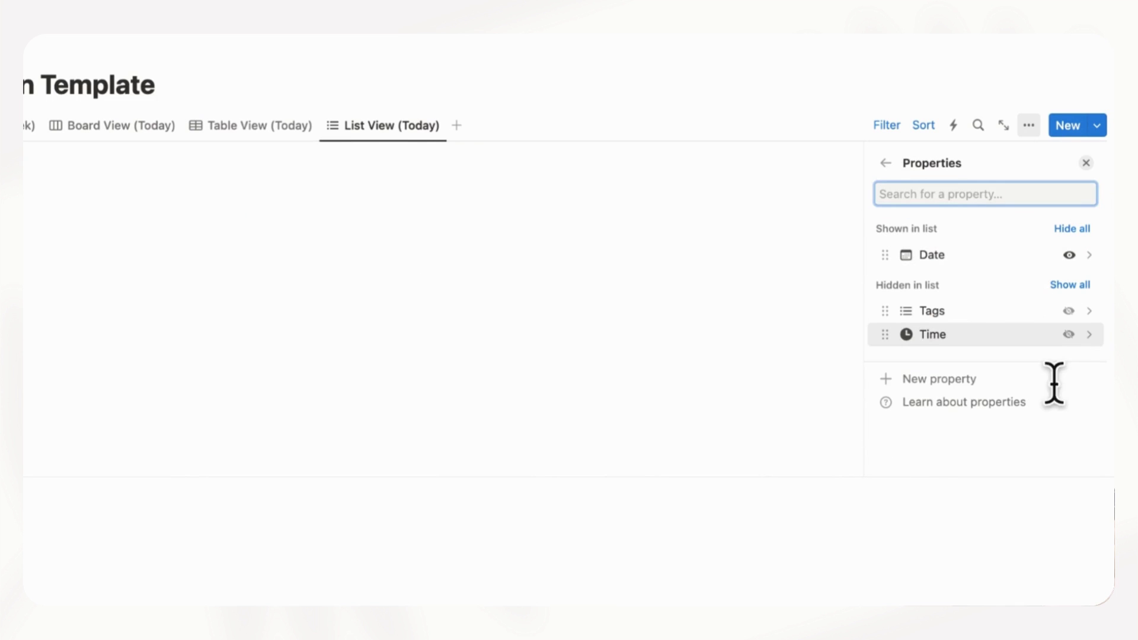
click(1069, 334)
click(1069, 334)
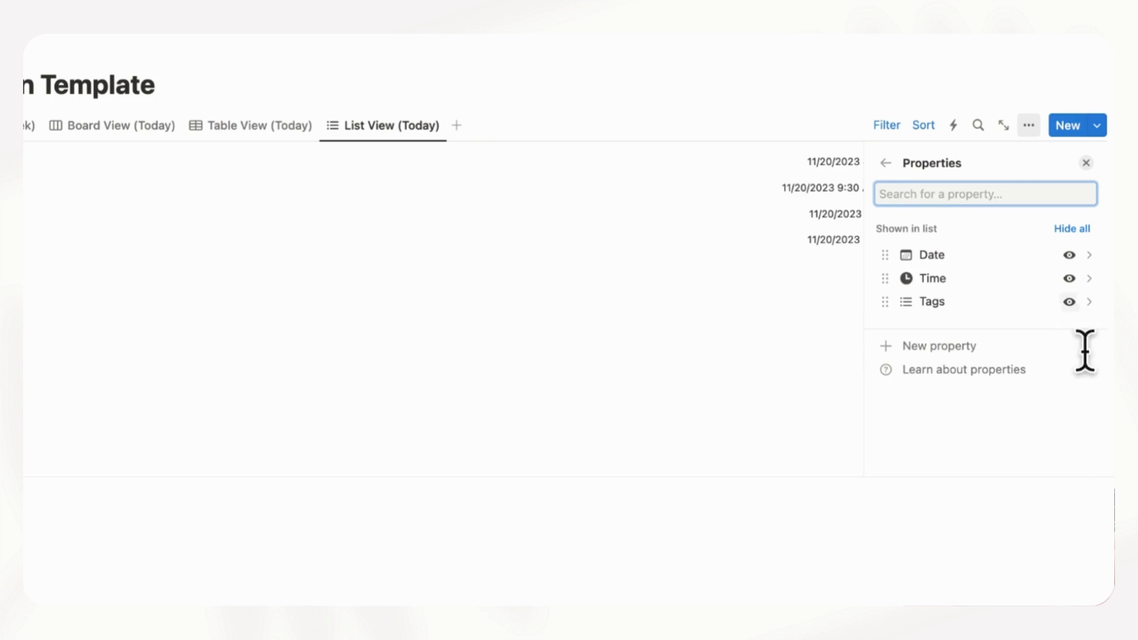
click(1069, 254)
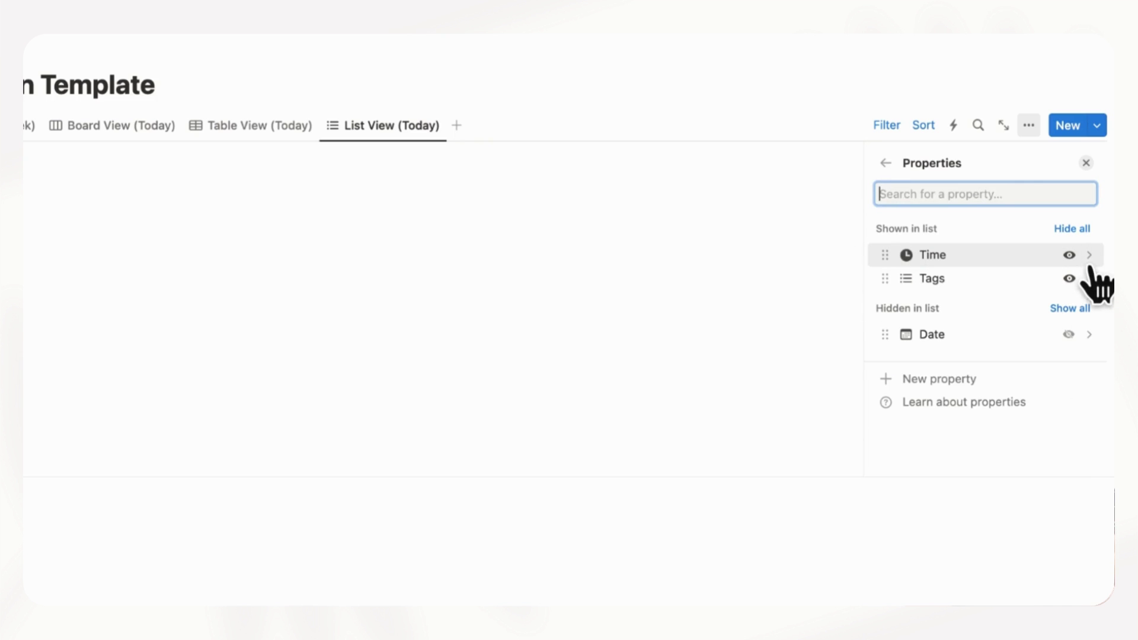
click(1106, 191)
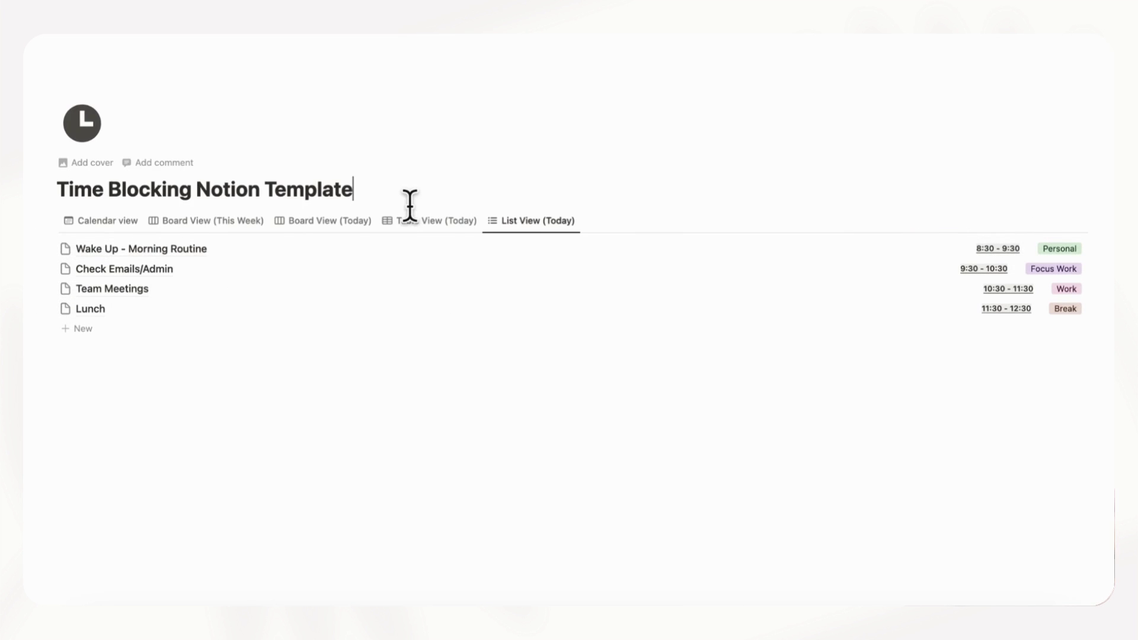
- Try moving the list view database into the first column of a new 2 columns block, and narrow that column to about a third of the page
key(Return)
text(/colu)
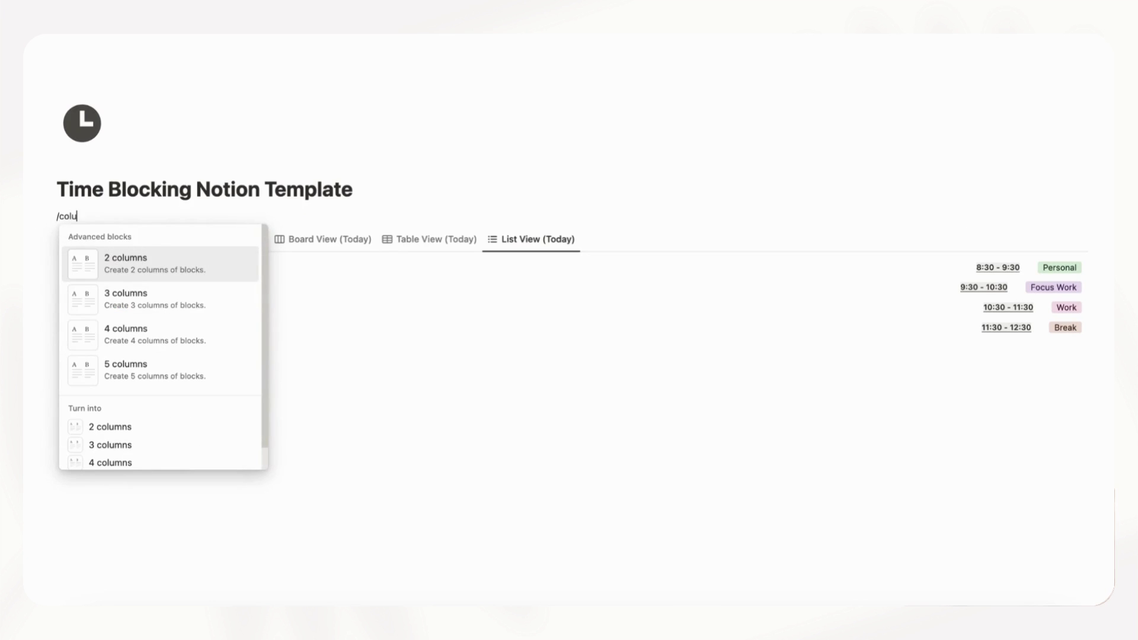
key(BackSpace)
key(BackSpace)
key(BackSpace)
key(BackSpace)
key(BackSpace)
key(BackSpace)
key(BackSpace)
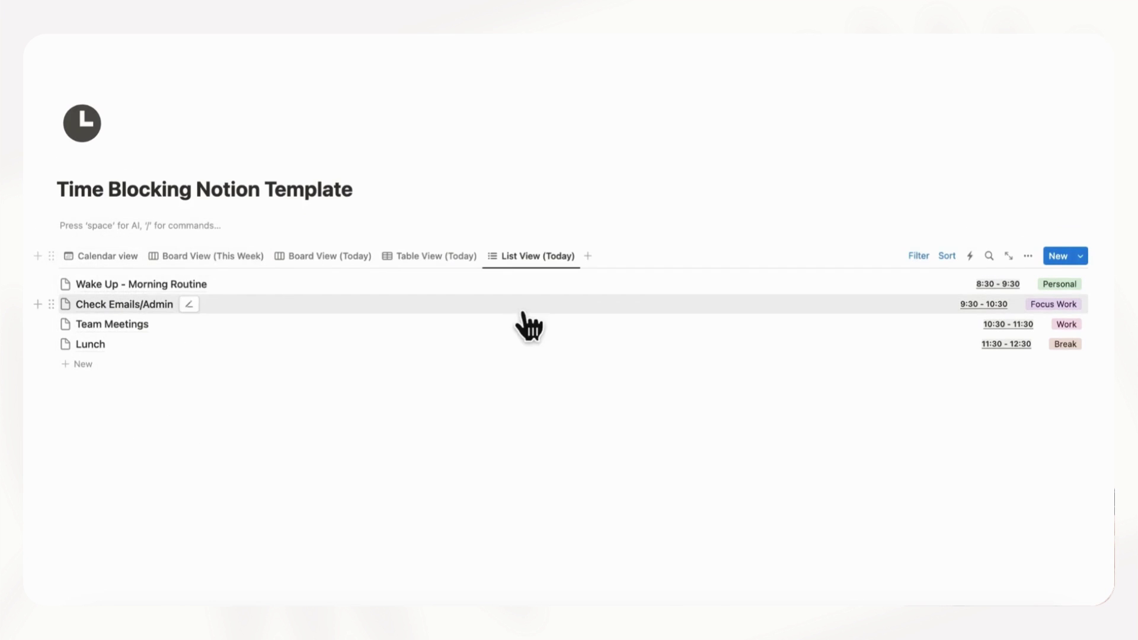
drag(72, 280, 333, 243)
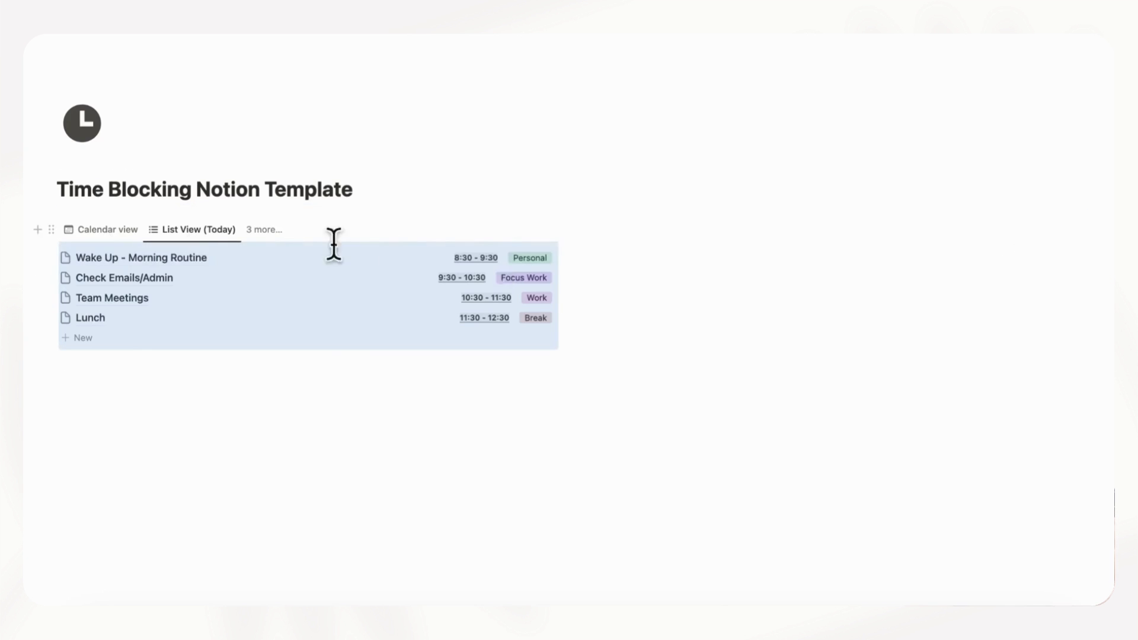
click(672, 257)
drag(593, 252, 374, 254)
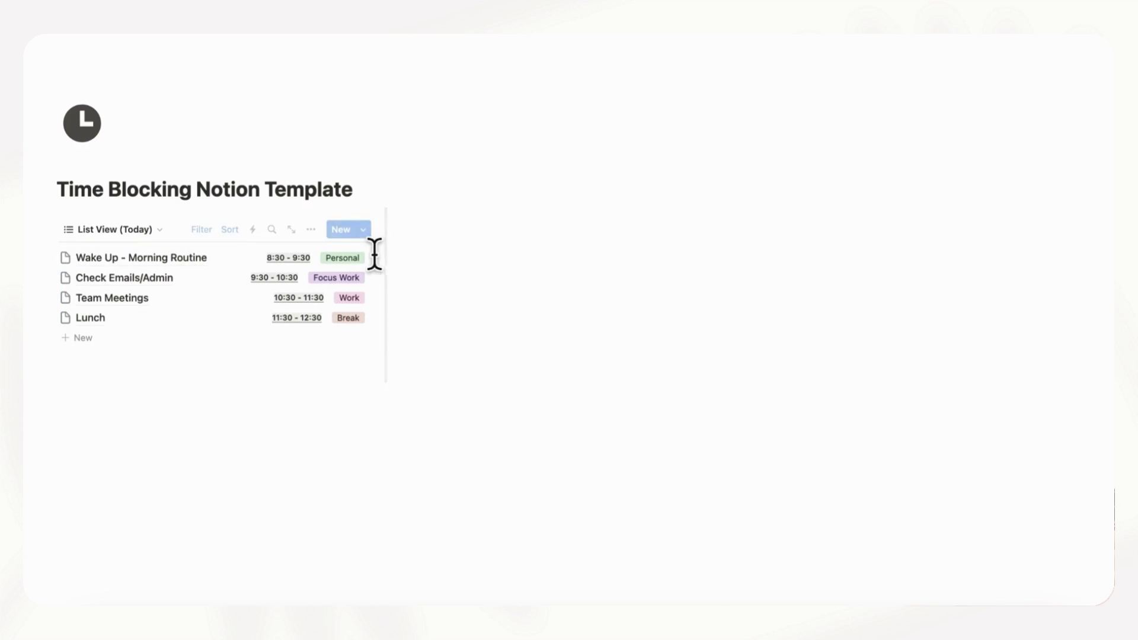
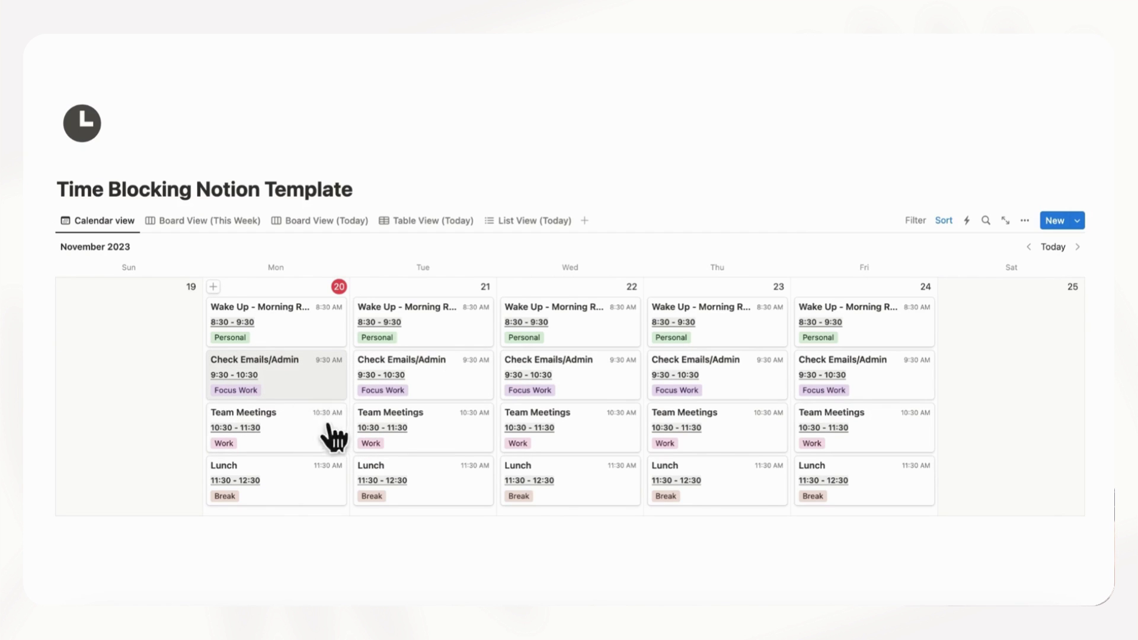
- Open Monday's Check Emails/Admin entry in the calendar, and replace its Focus Work tag with a new Focus Work - Do Not Disturb tag
click(331, 399)
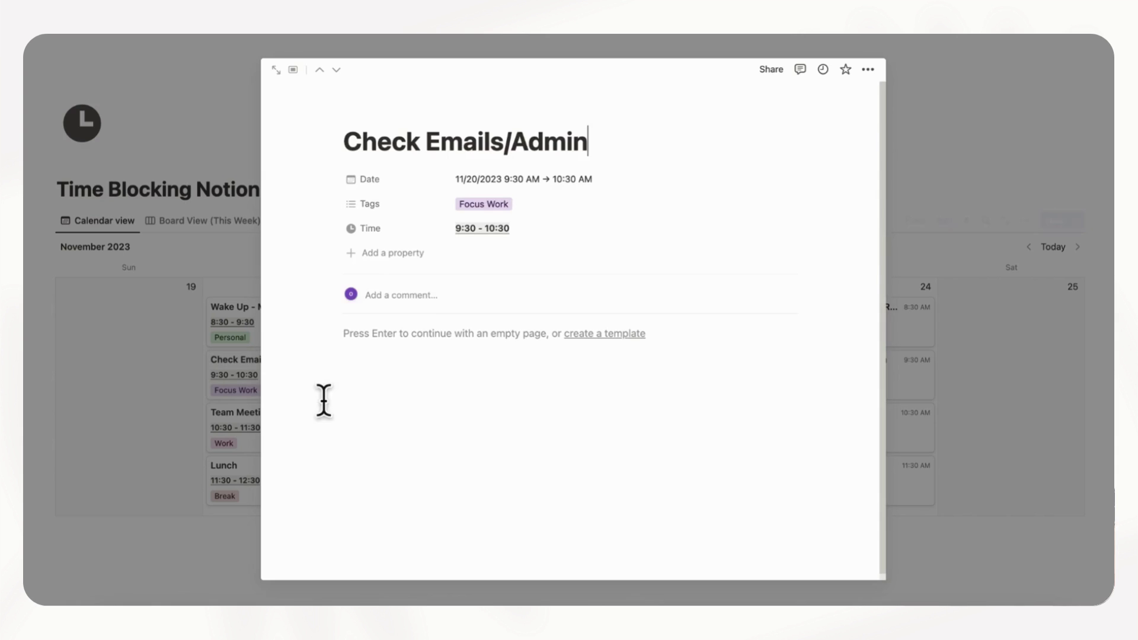
click(529, 210)
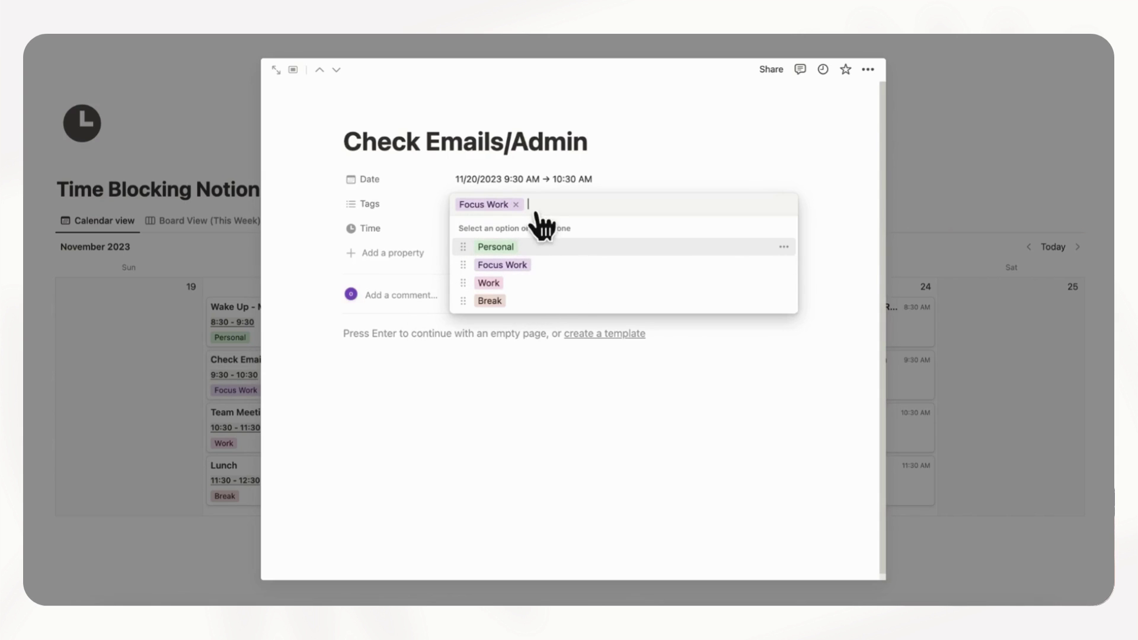
click(516, 204)
text(Focus Wo)
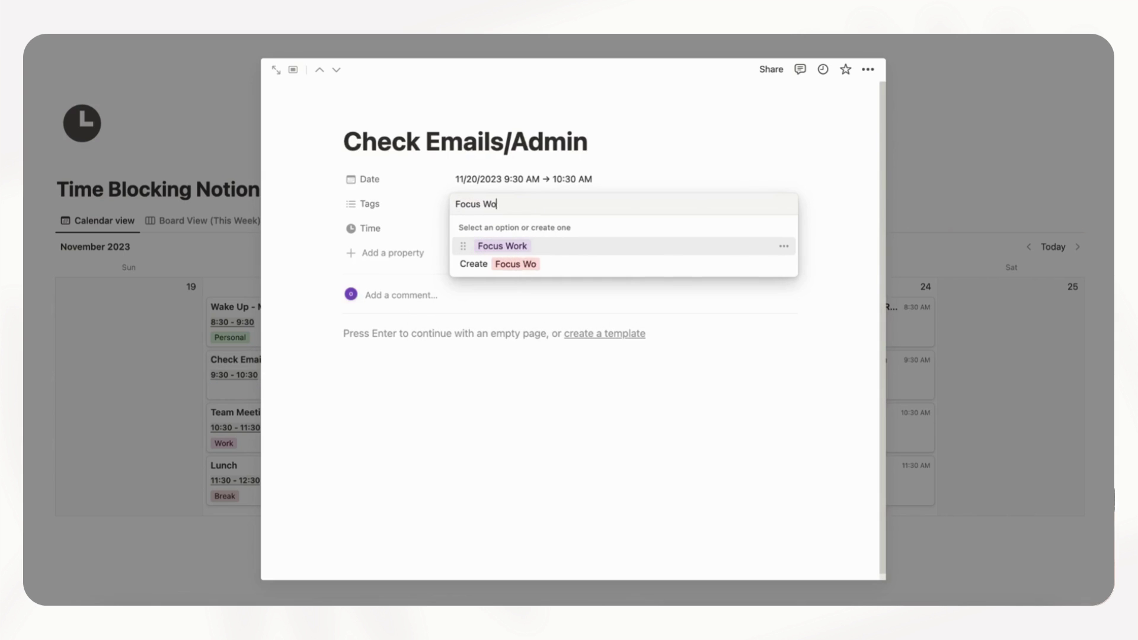
text(rk - Do Not Disturb)
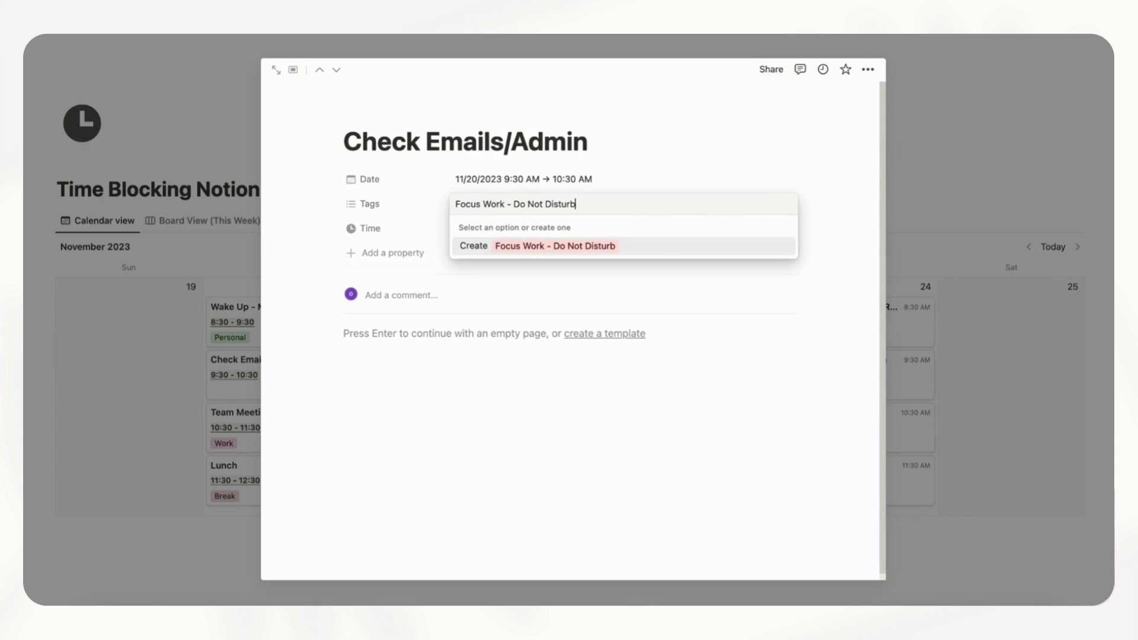
key(Return)
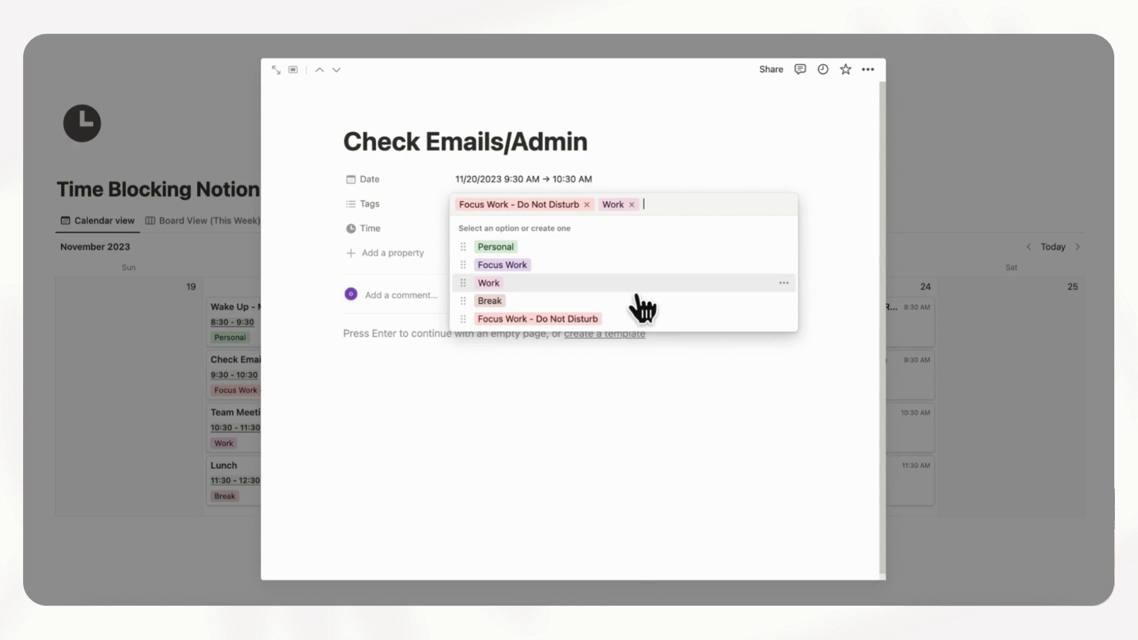
- Clear the tags on the Check Emails/Admin entry and create a new Meeting Time tag for it
click(587, 204)
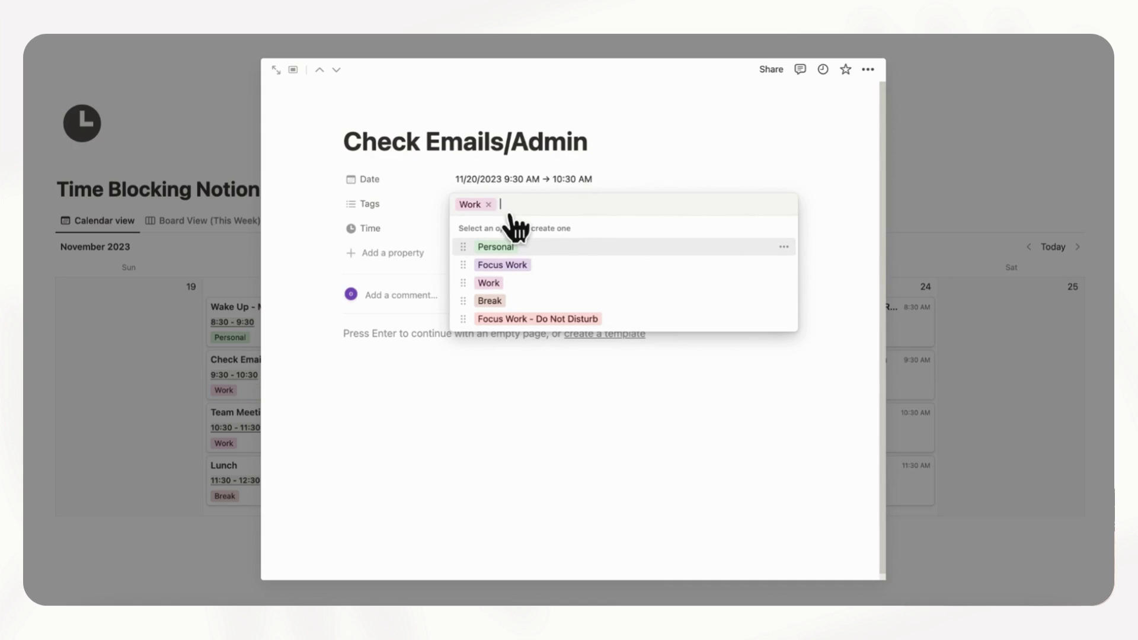
key(BackSpace)
text(Meeting Time)
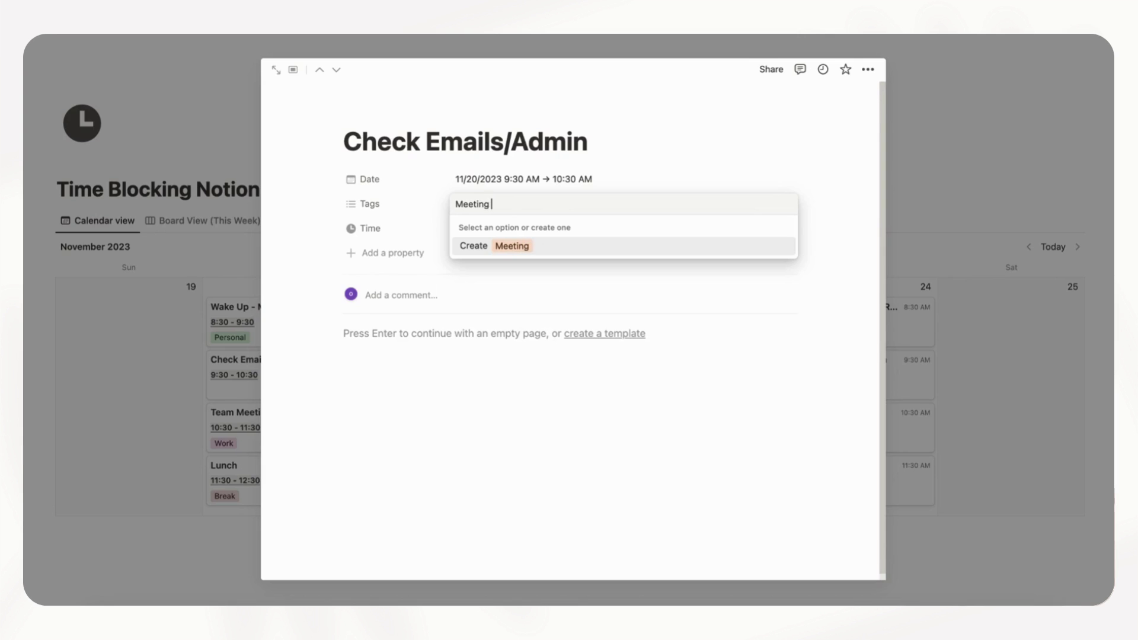
click(509, 249)
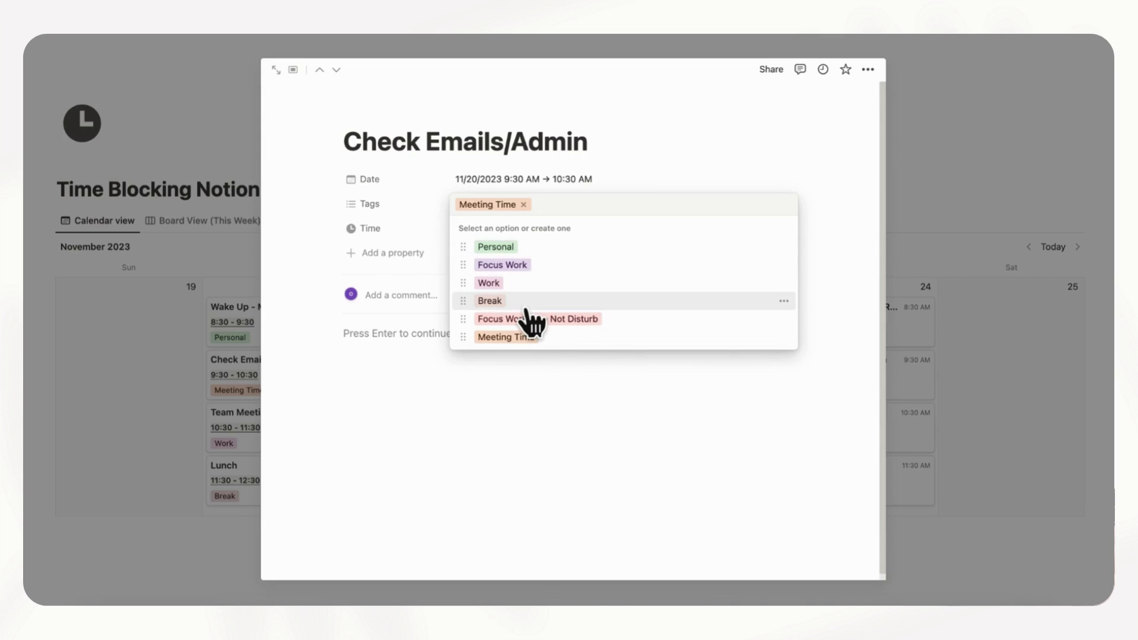
- Assign the Focus Work tag to Check Emails/Admin again and remove its Meeting Time tag
click(556, 274)
click(524, 204)
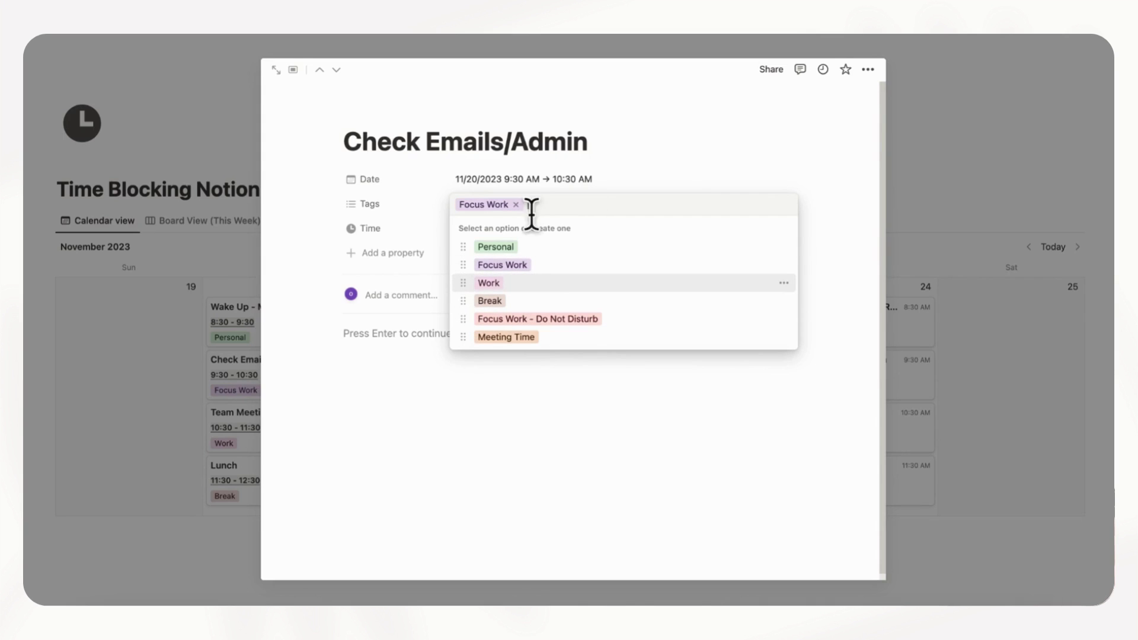
click(384, 378)
- Try starting a bulleted list in the body of the Check Emails/Admin page, remove it, and close the page
click(382, 362)
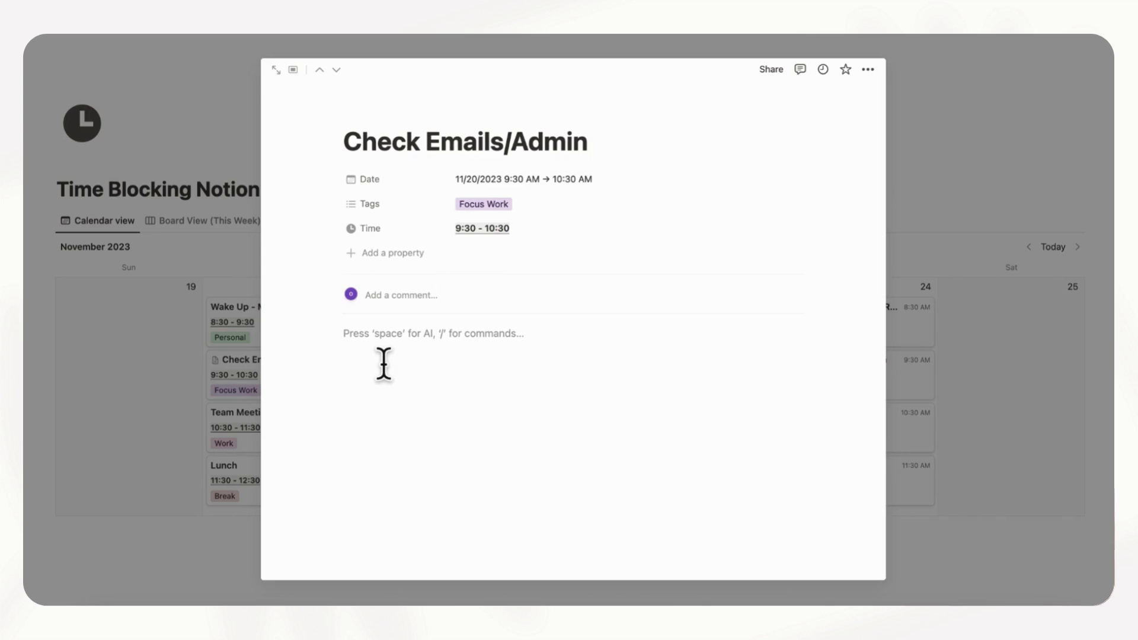
text(-)
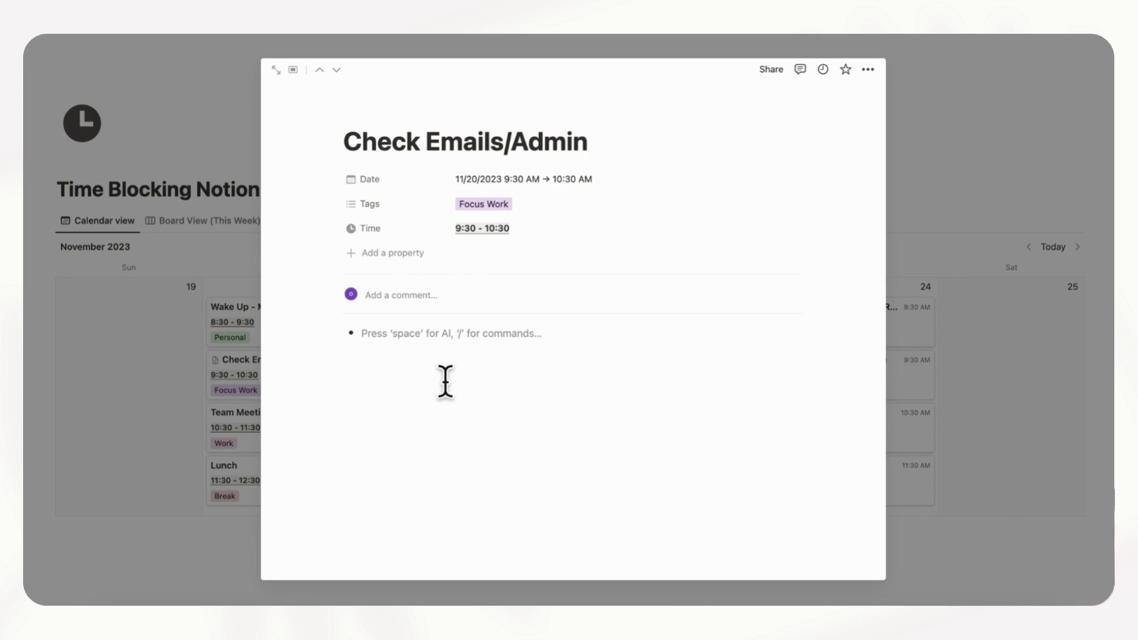
key(BackSpace)
key(BackSpace)
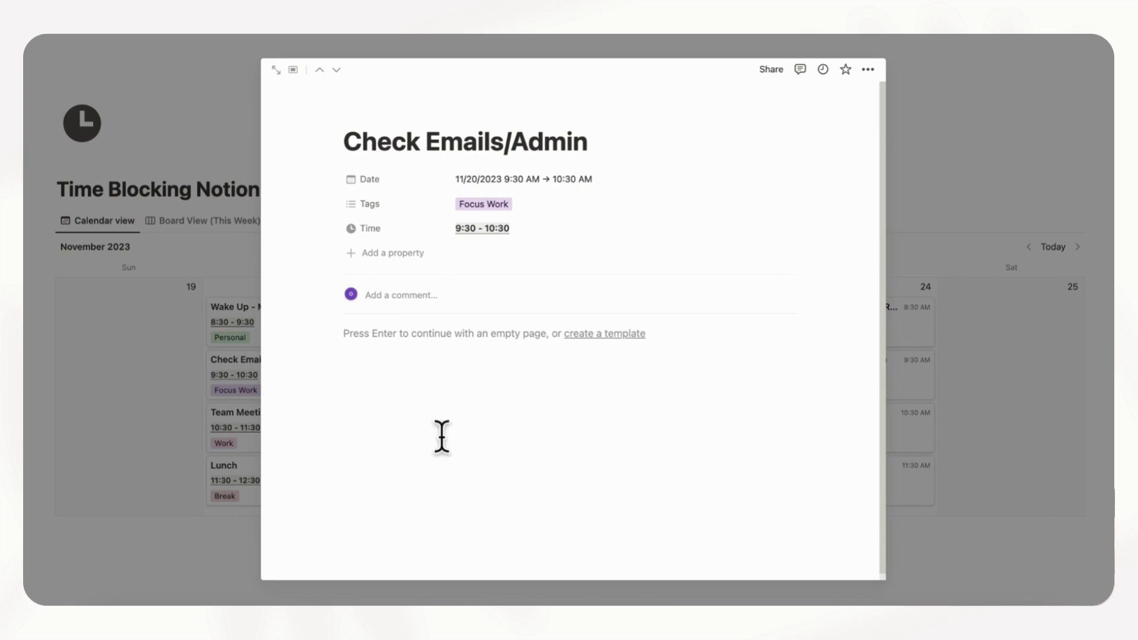
click(381, 367)
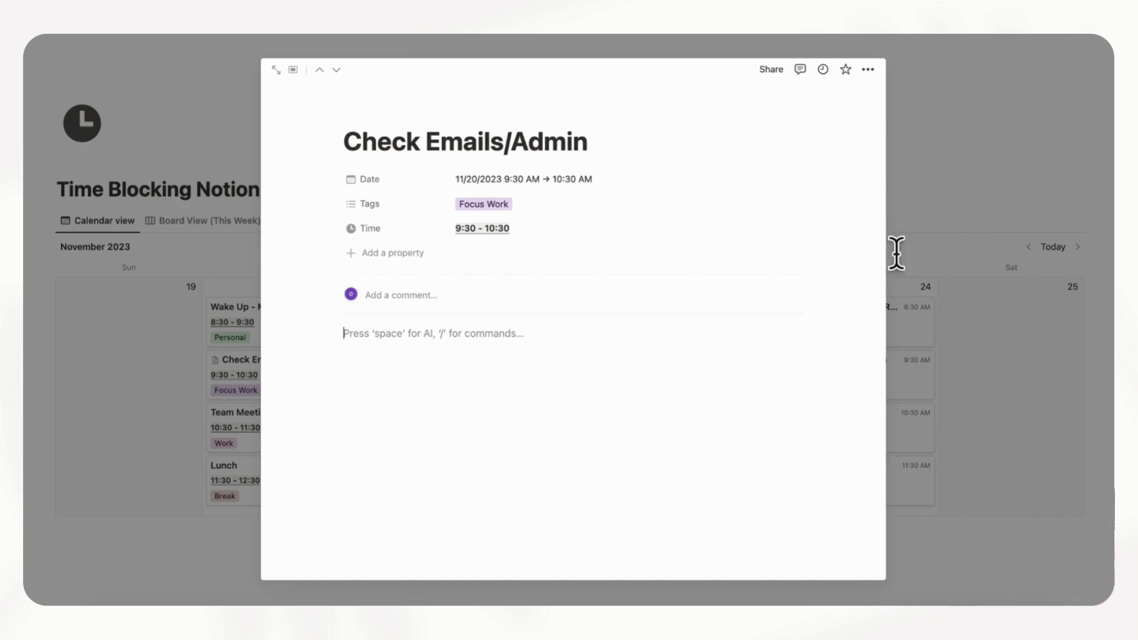
click(970, 199)
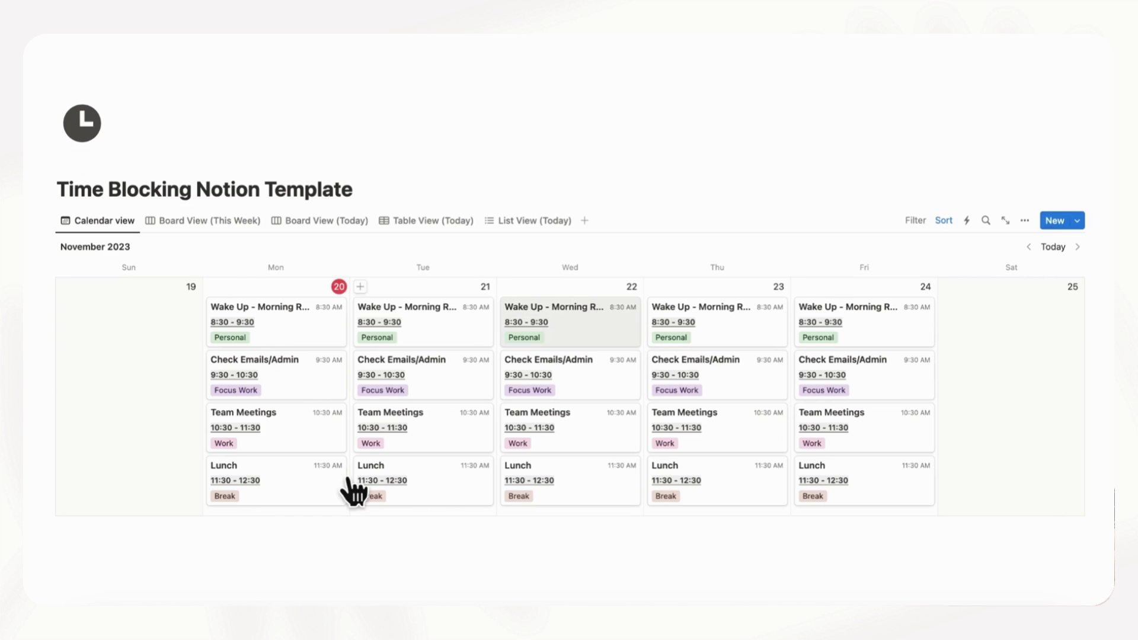